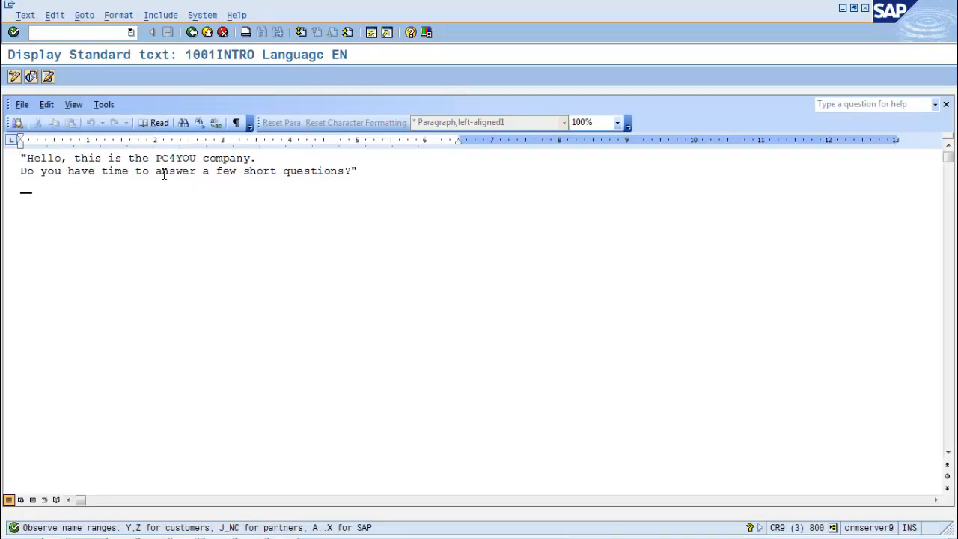
Leave the 1001INTRO text and create a new standard text named ZTEST STANDARD TEXT.
click(191, 32)
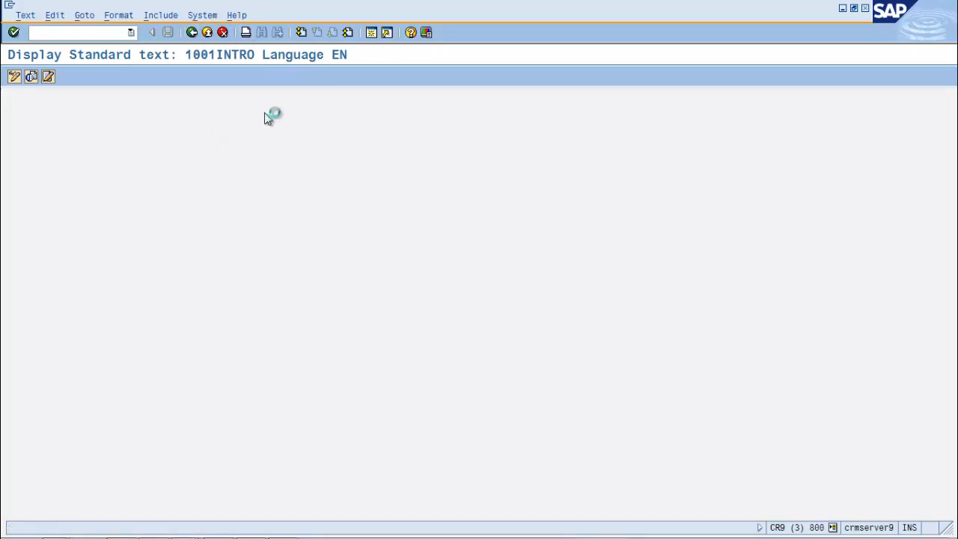
click(174, 150)
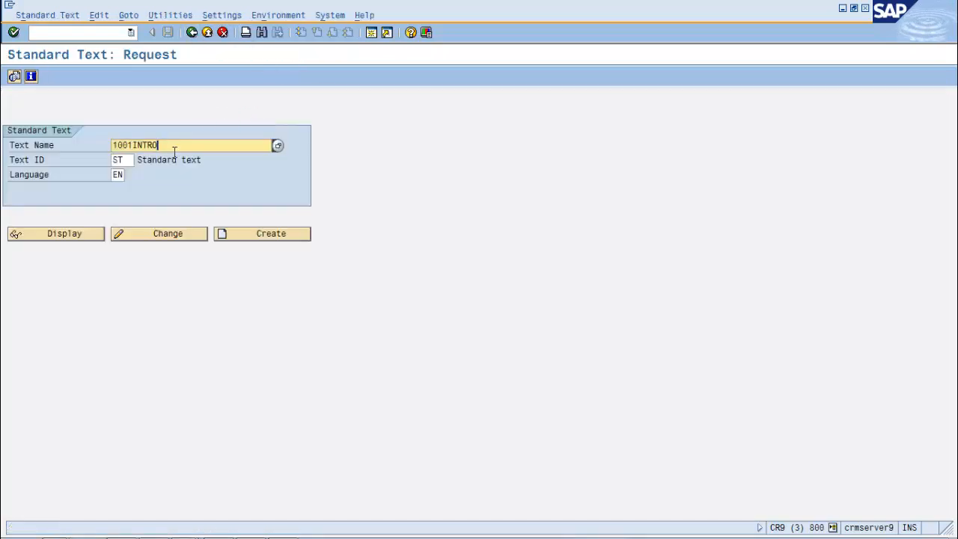
key(shift+Home)
text(ztwst)
key(BackSpace)
key(BackSpace)
key(BackSpace)
text(est standard text)
click(260, 237)
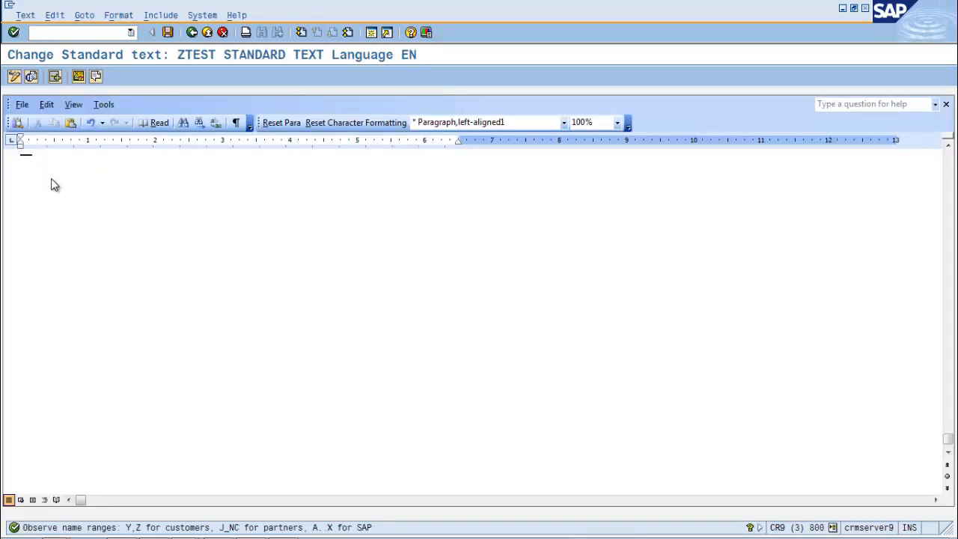
Write "I am xyz and this is my first standard text" as the text's content and save it.
text(i am xyz and this )
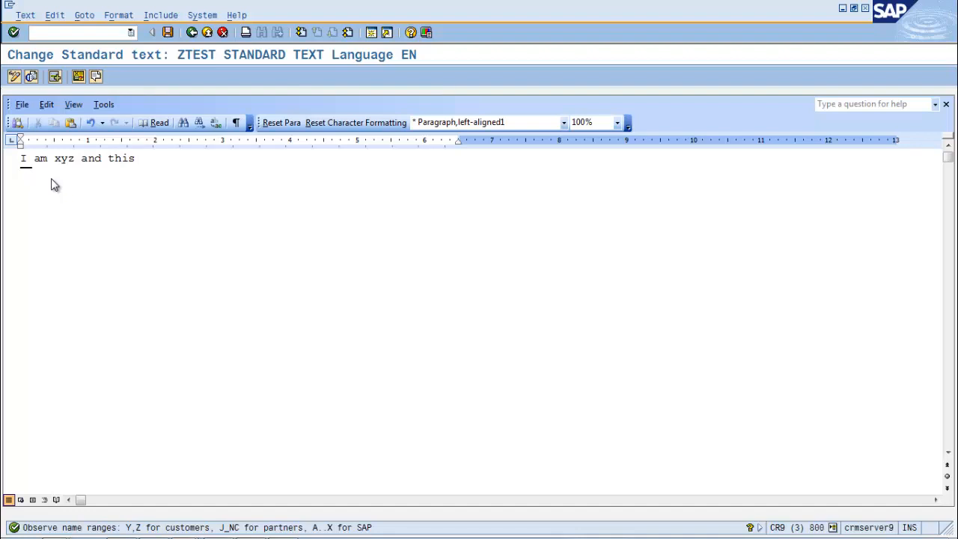
text(is my first)
key(BackSpace)
key(BackSpace)
text(t standard te)
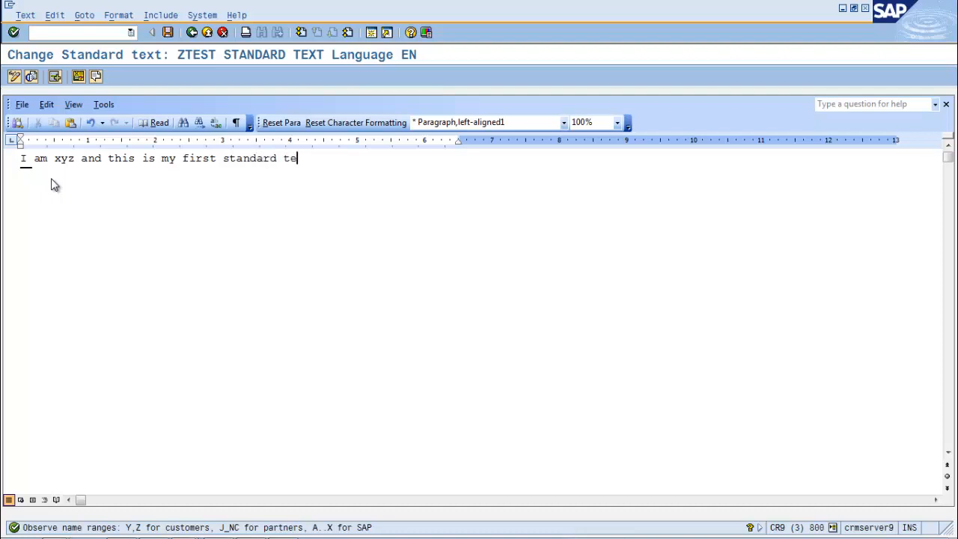
text(xt)
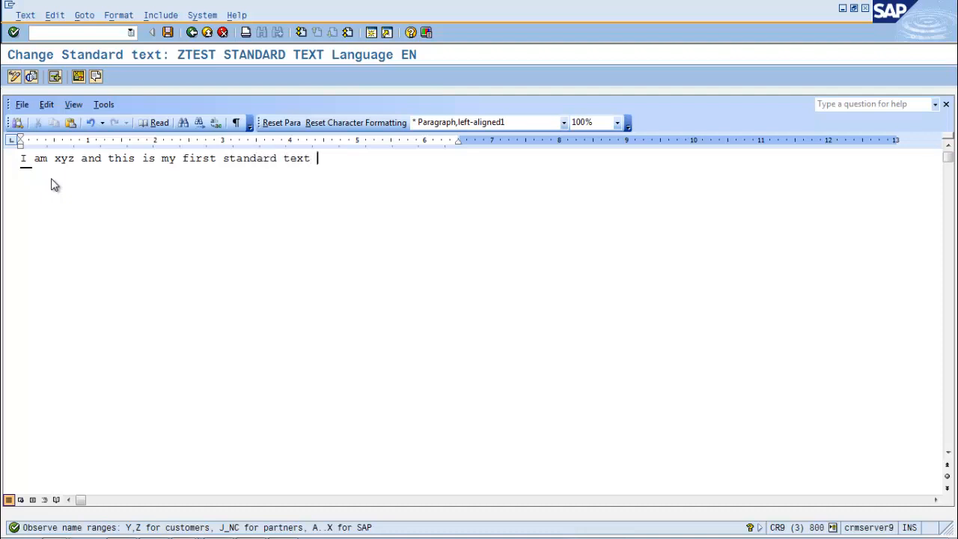
click(169, 33)
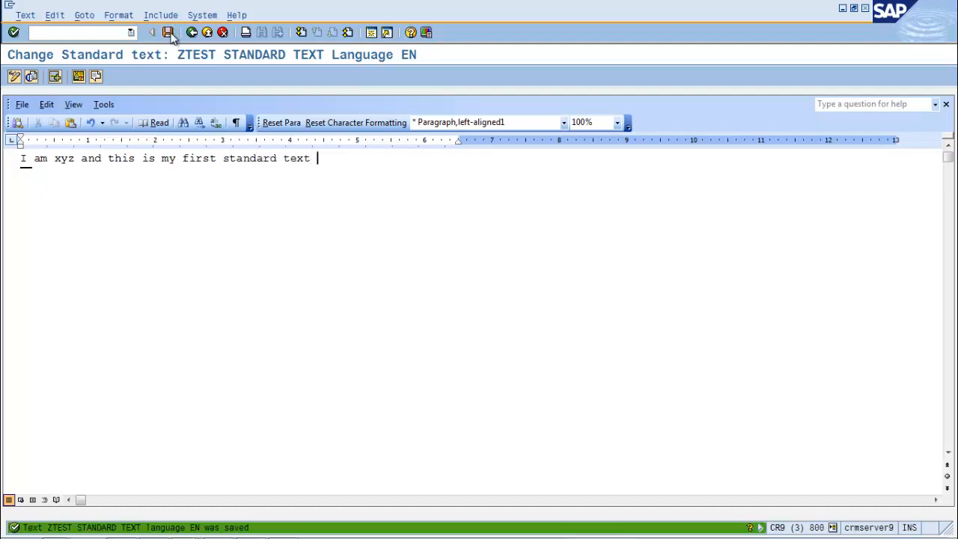
Leave the text editor and go to transaction SE75 for the SAPscript settings.
click(192, 34)
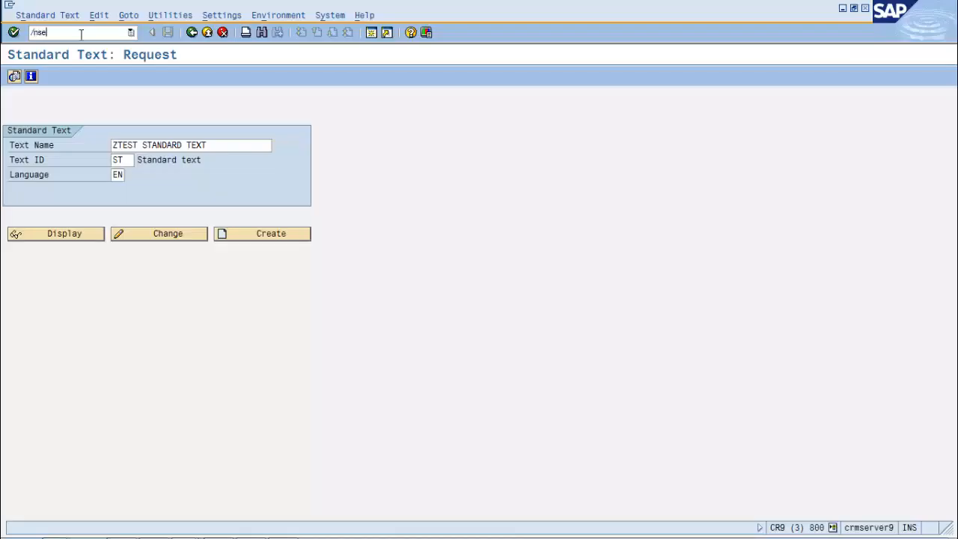
text(75)
key(Return)
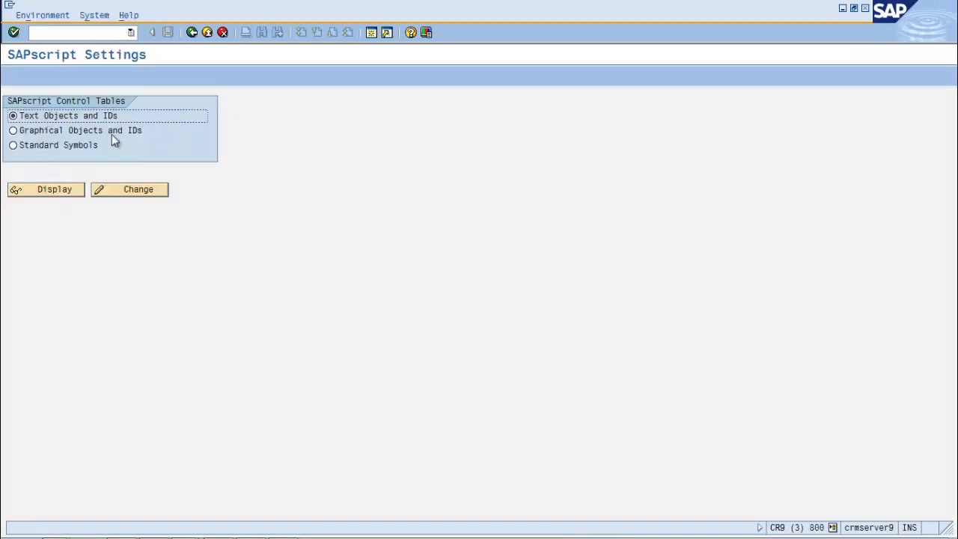
Display the text objects, look at the text IDs of object BUT000, and return to the SAPscript settings.
click(60, 194)
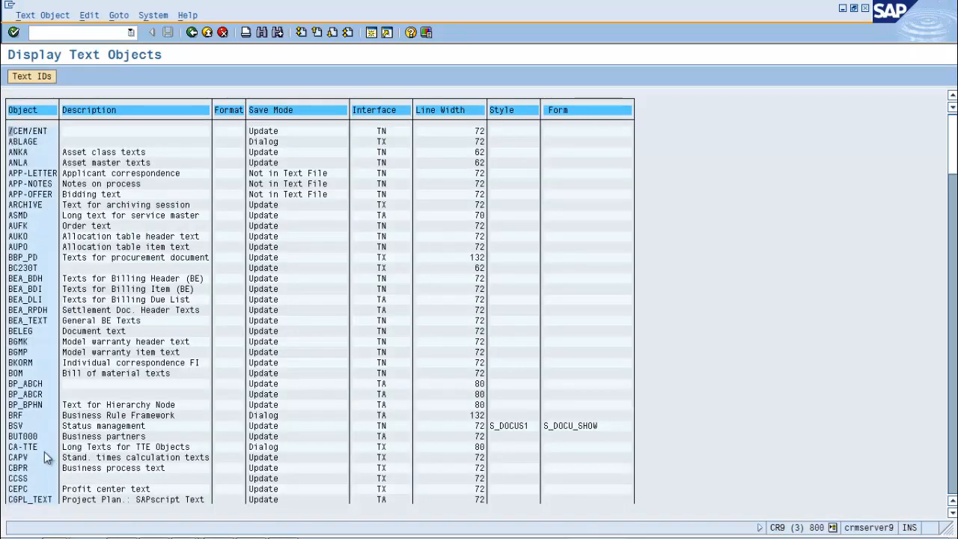
click(21, 437)
click(28, 79)
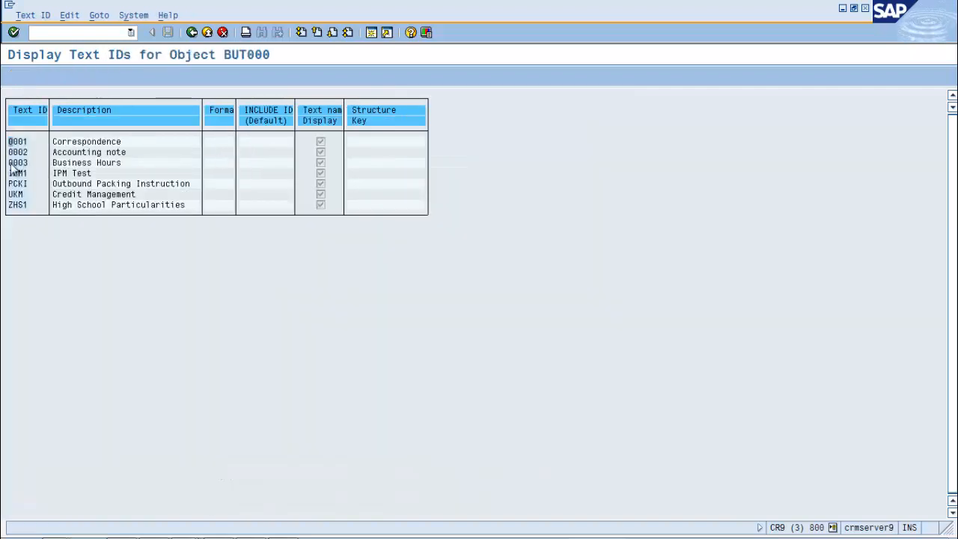
click(191, 35)
click(197, 35)
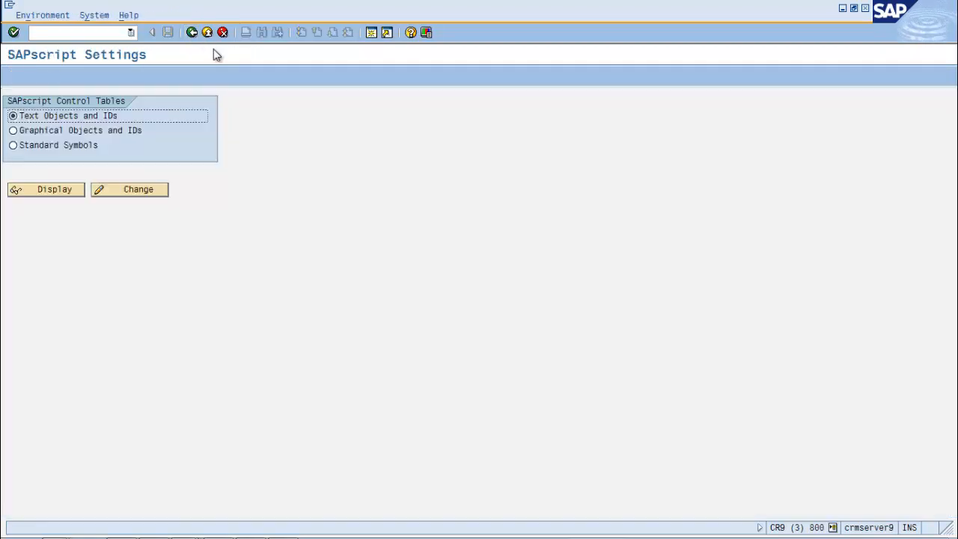
Open Text Objects and IDs for changing and review the settings of text object BUT000.
click(129, 192)
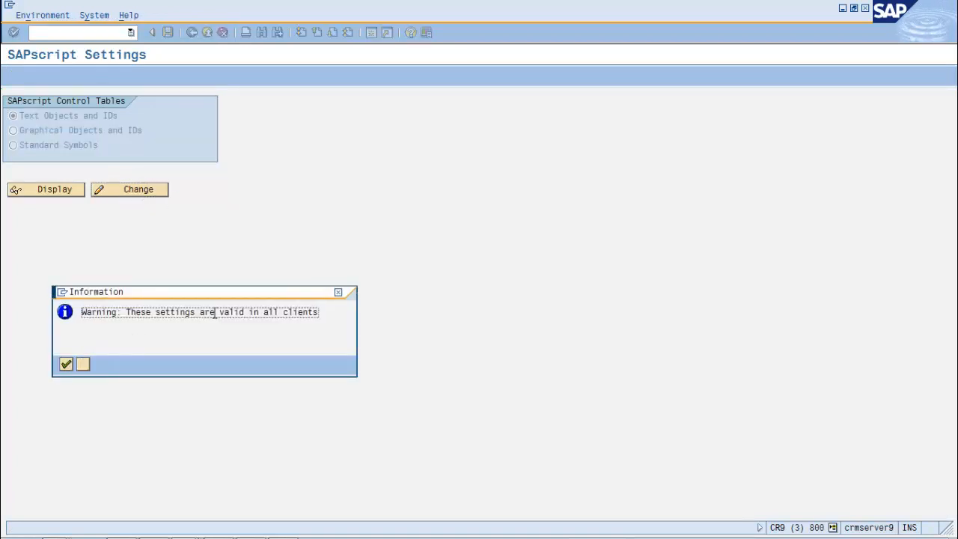
key(Return)
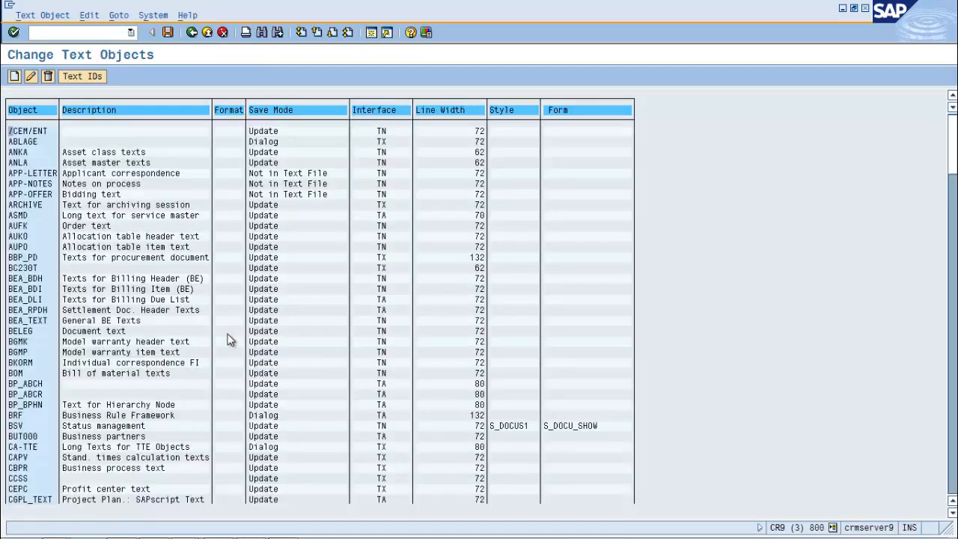
click(30, 77)
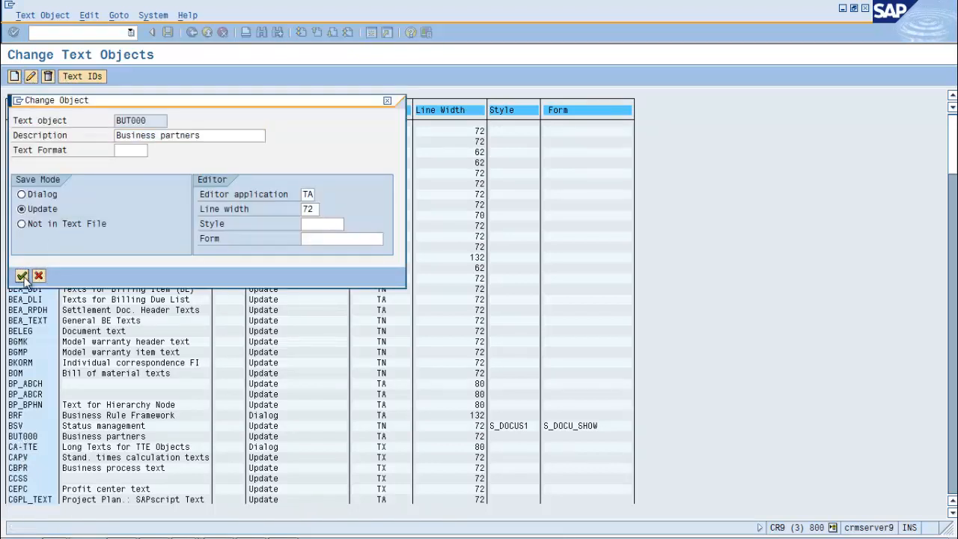
click(21, 275)
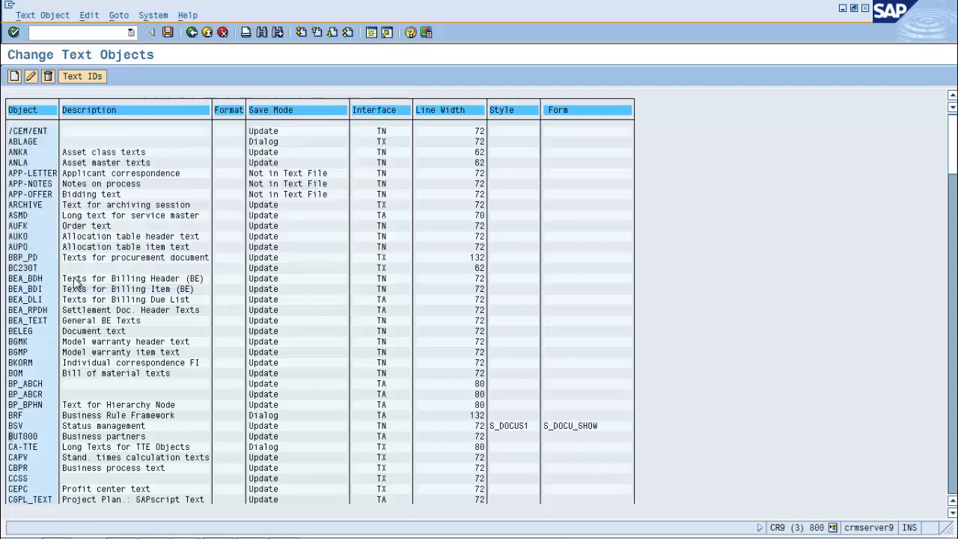
Create text ID Z01 for object BUT000 with the description "My first text id".
double_click(19, 436)
click(14, 76)
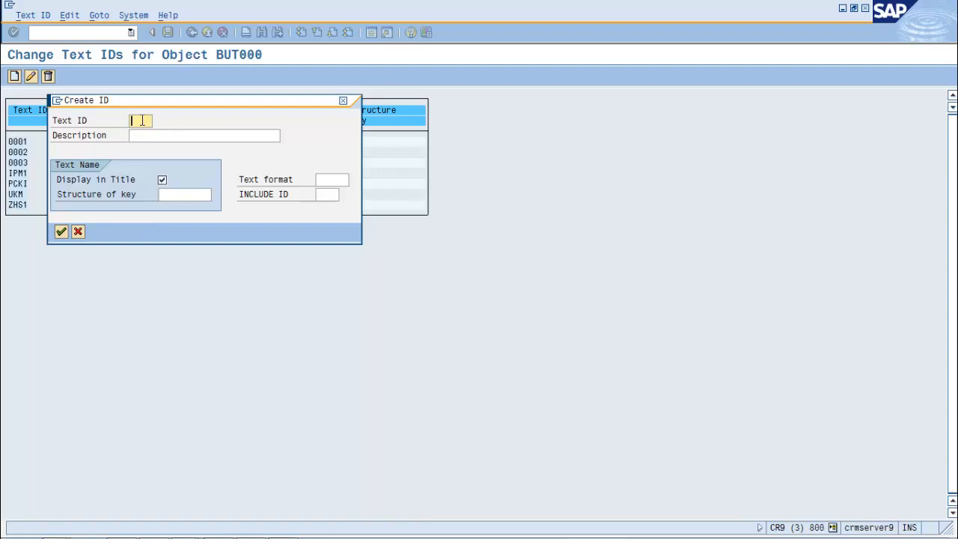
text(z0)
key(Tab)
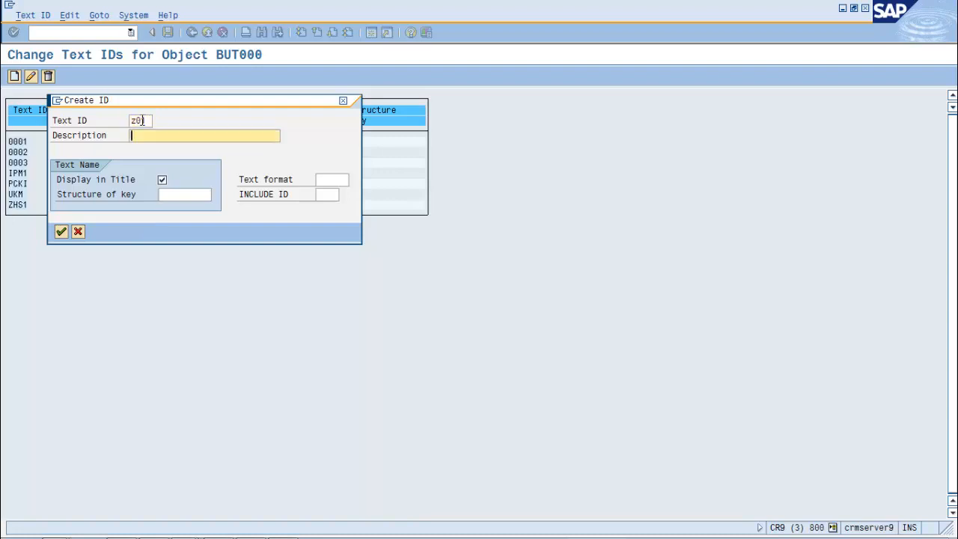
text(My first text id)
click(61, 231)
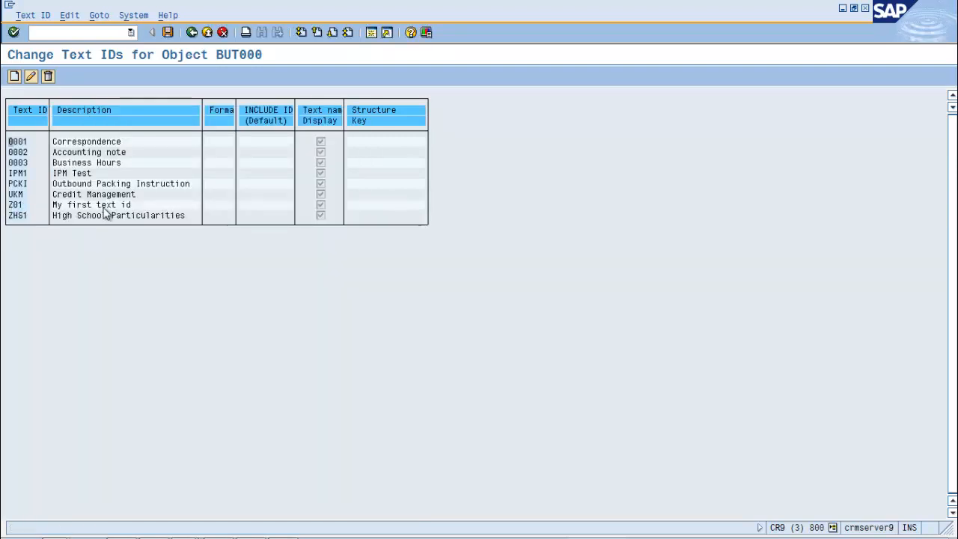
Save the new text ID despite the name range restriction and return to the text objects list.
click(168, 32)
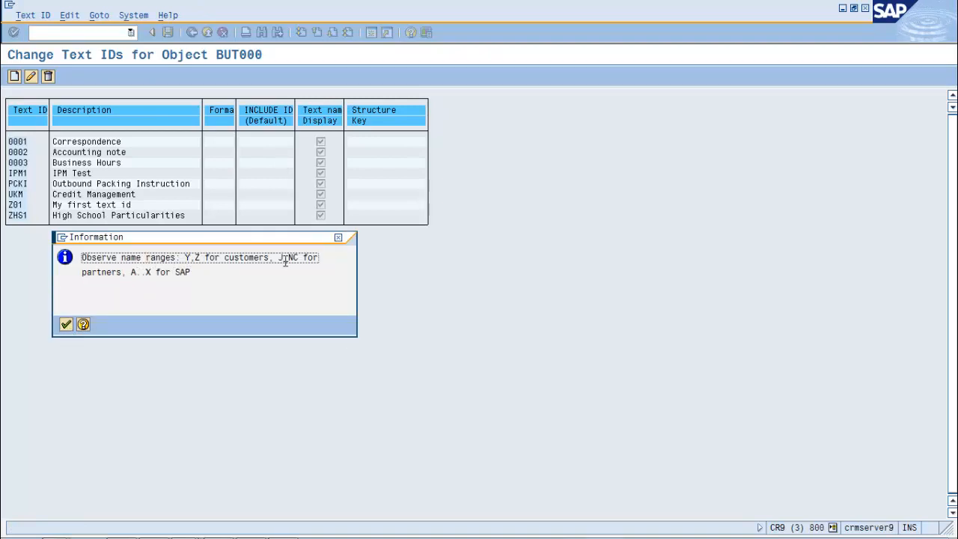
click(66, 324)
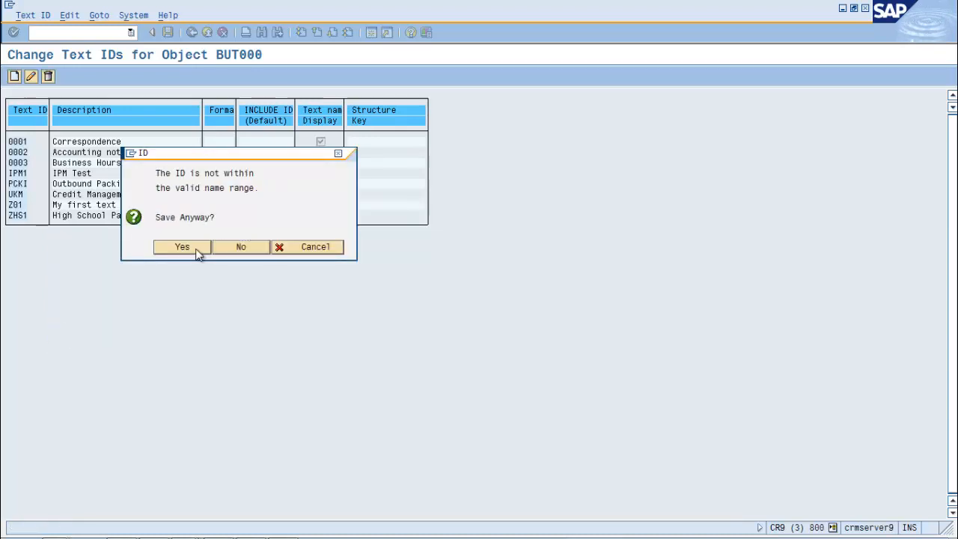
click(197, 252)
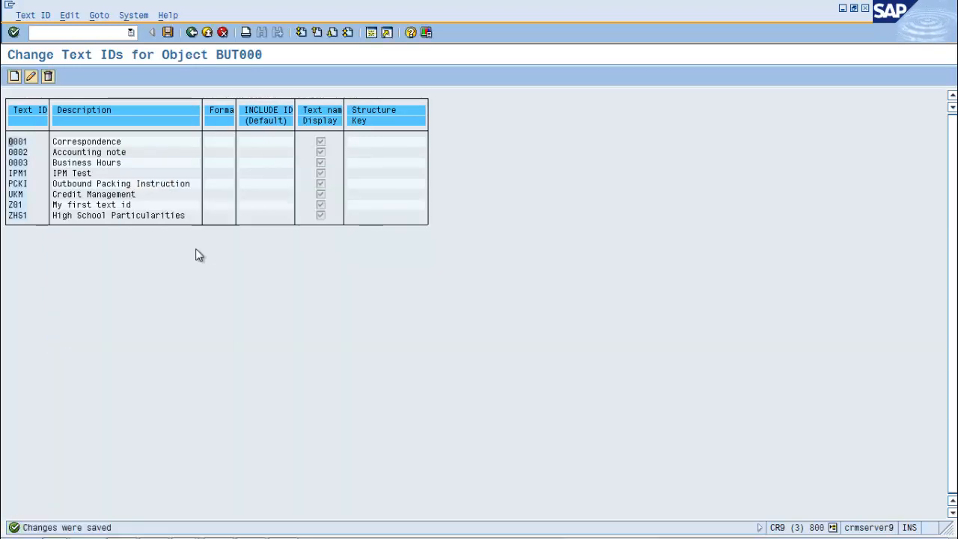
click(192, 33)
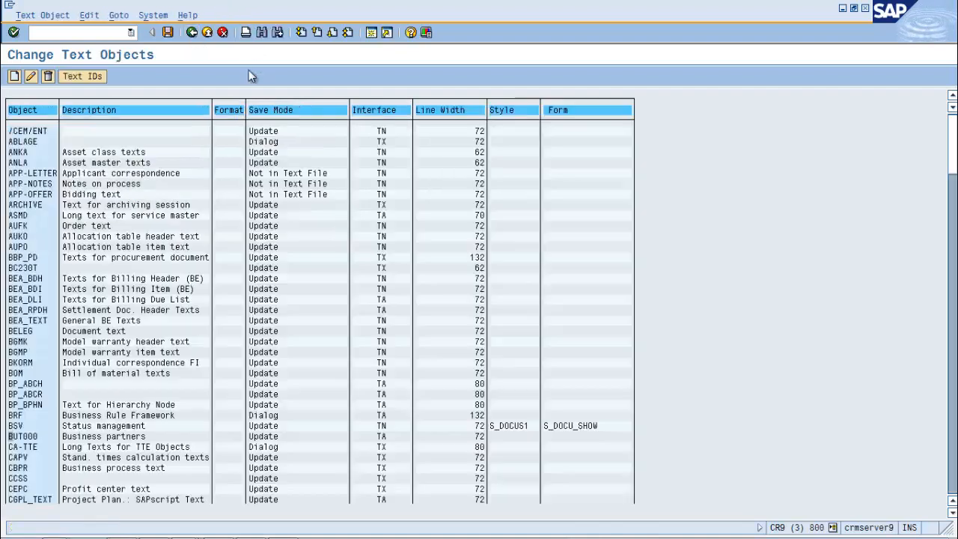
Start a new text object ztxtobj with the description "my first text object" and save mode Update.
click(16, 77)
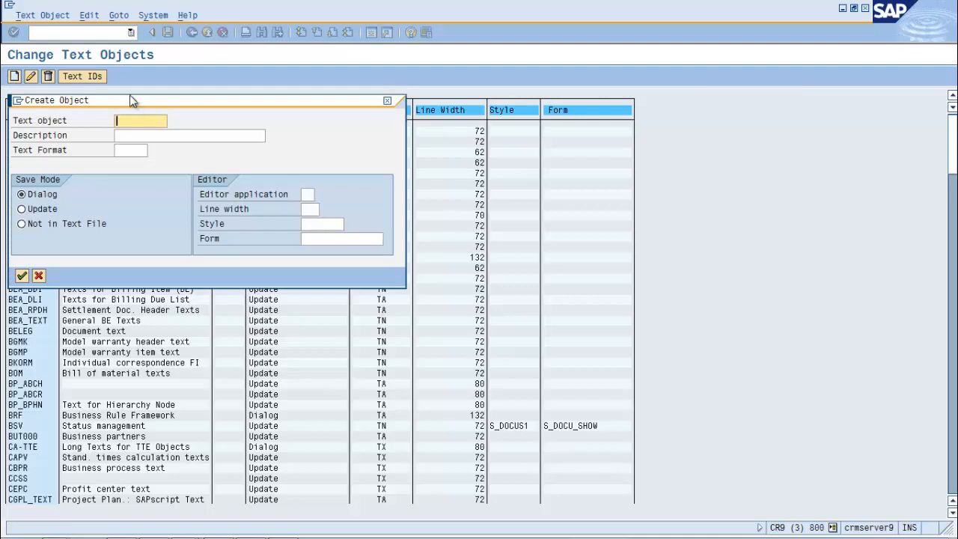
drag(127, 103, 476, 282)
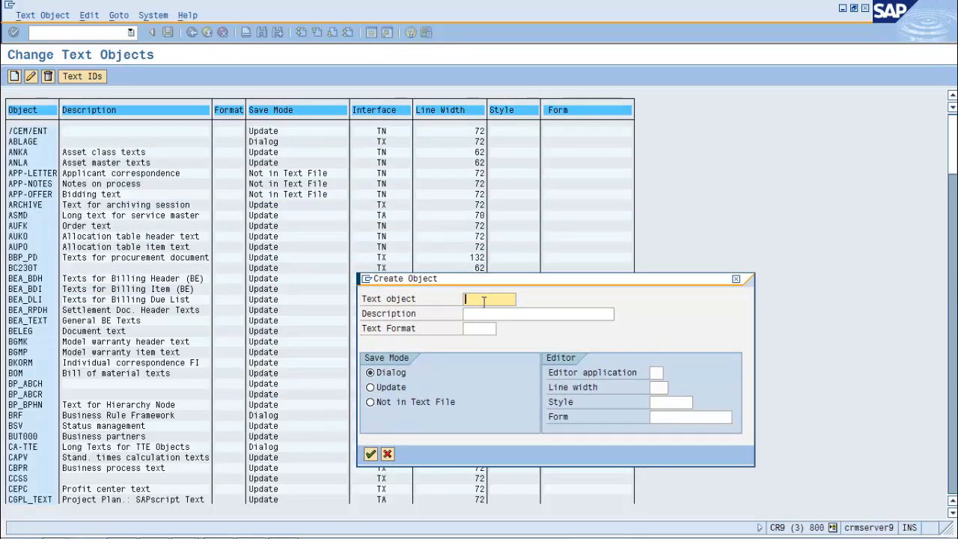
text(z)
click(483, 314)
click(484, 314)
text(my )
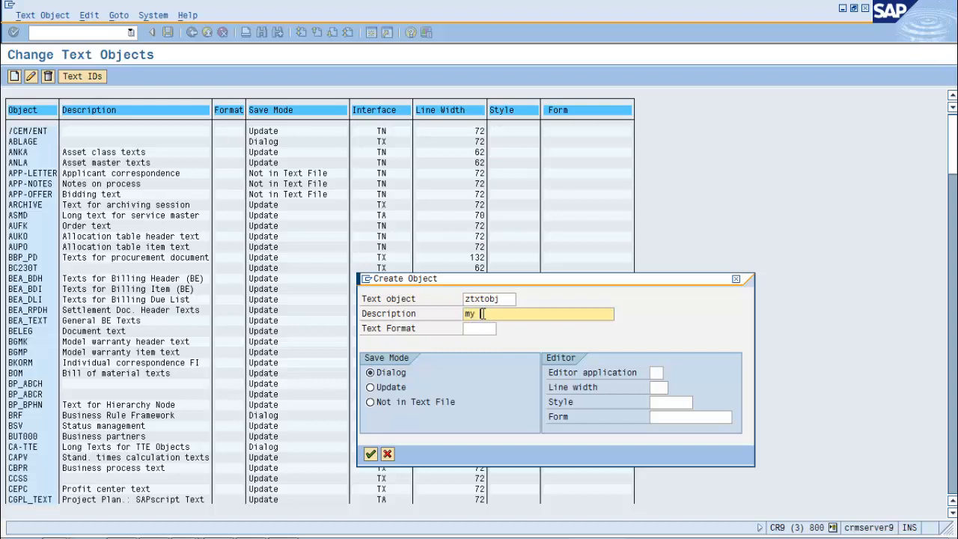
text(first text object)
click(372, 389)
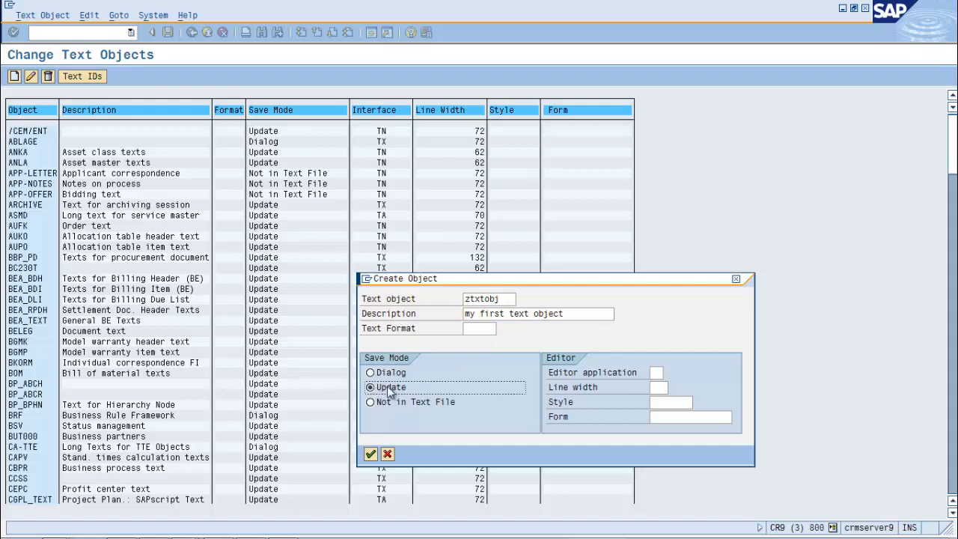
Set the new text object's line width to 100 and its style to DOKU.
click(663, 387)
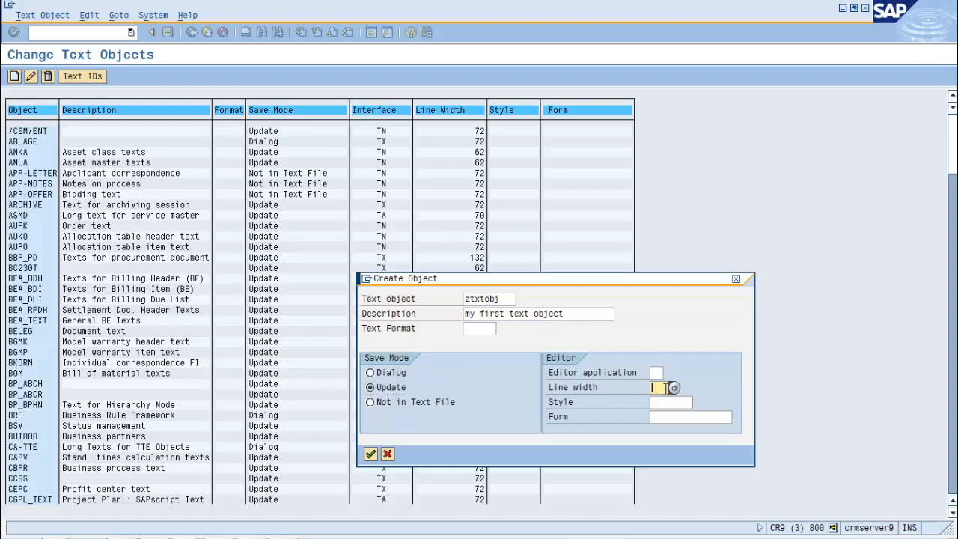
text(100)
click(695, 402)
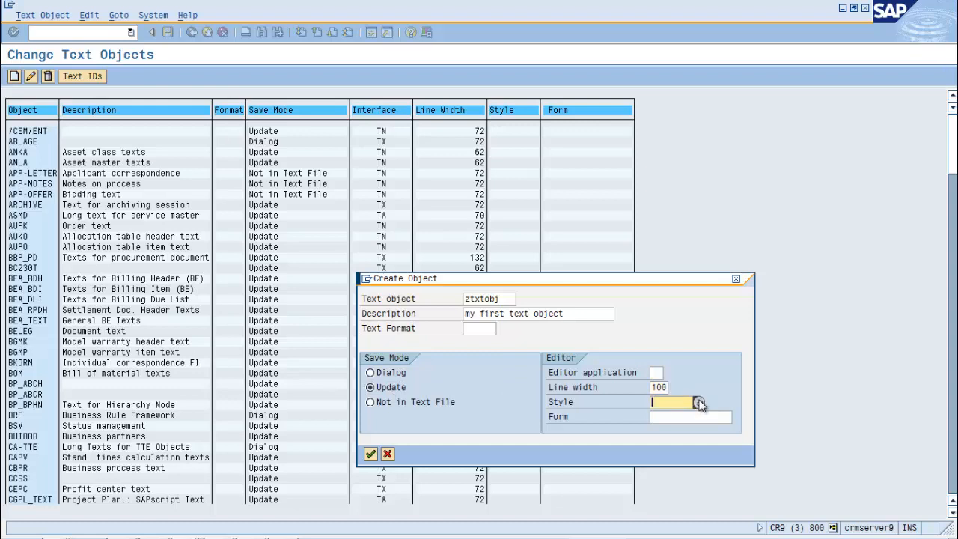
click(696, 402)
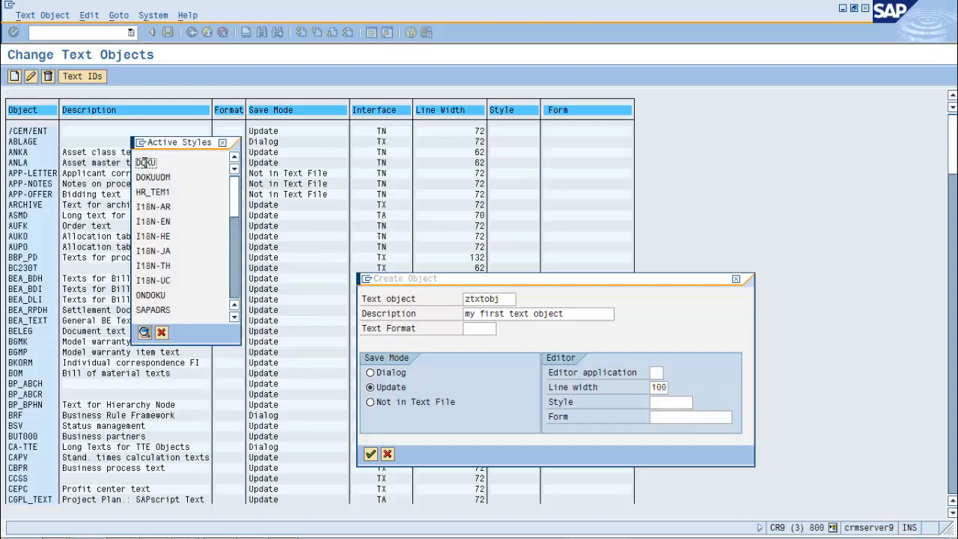
double_click(146, 162)
Assign form DD_PRINT_OBJECT and editor application TD (Documentation) to the new text object.
click(729, 417)
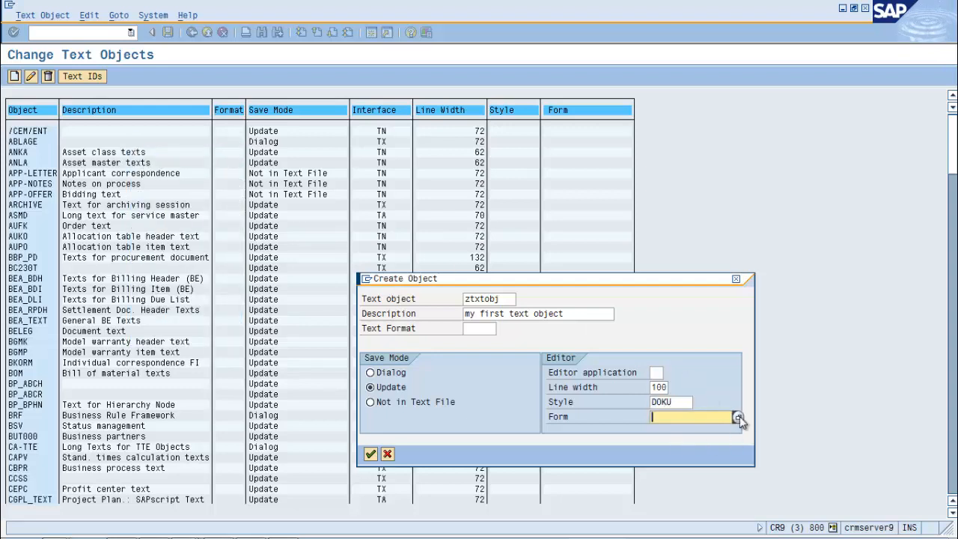
click(737, 417)
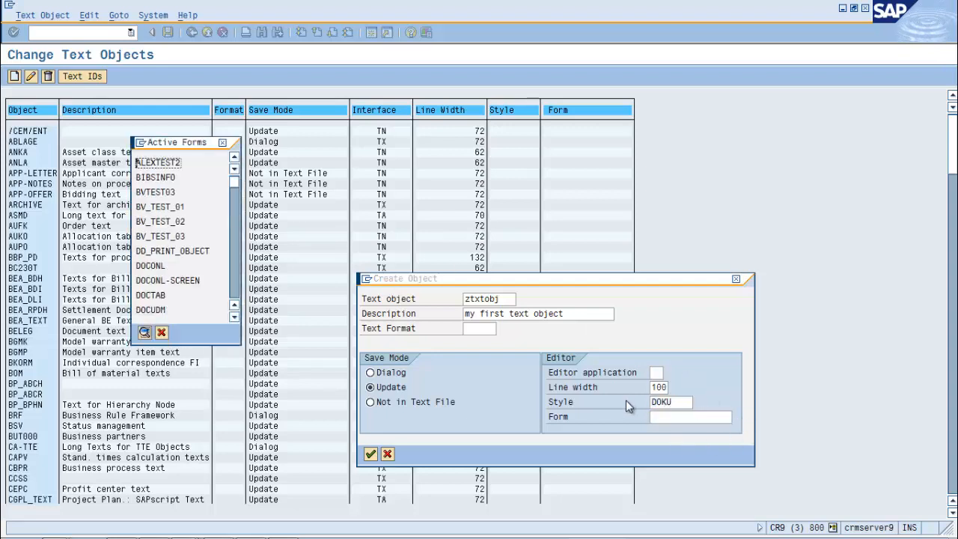
double_click(165, 251)
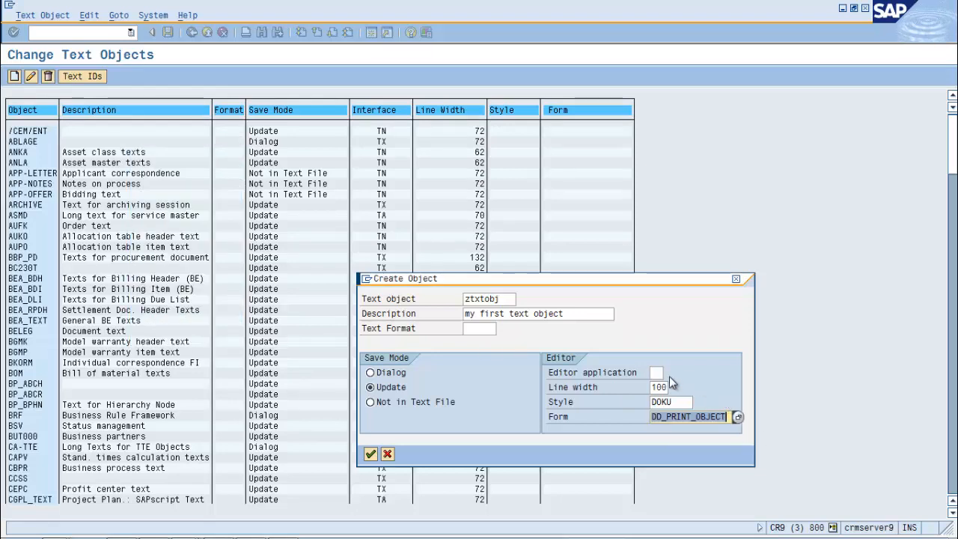
click(655, 372)
click(670, 372)
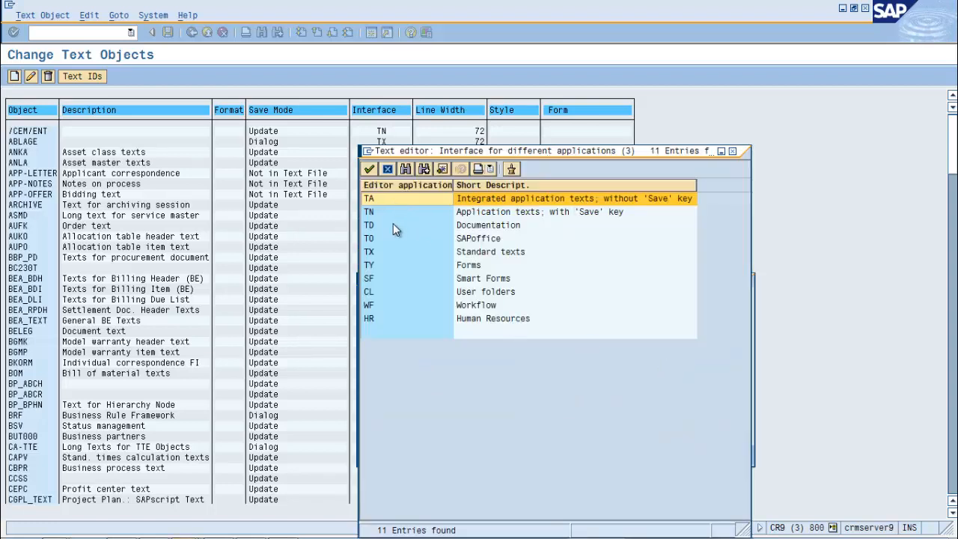
double_click(393, 223)
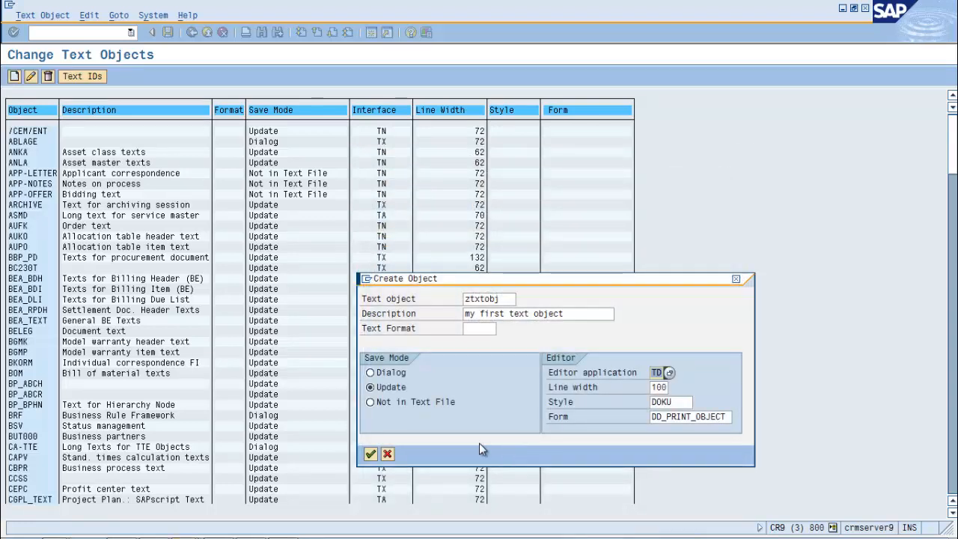
Create text object ZTXTOBJ and save it when leaving the list, accepting the name range notice.
click(371, 453)
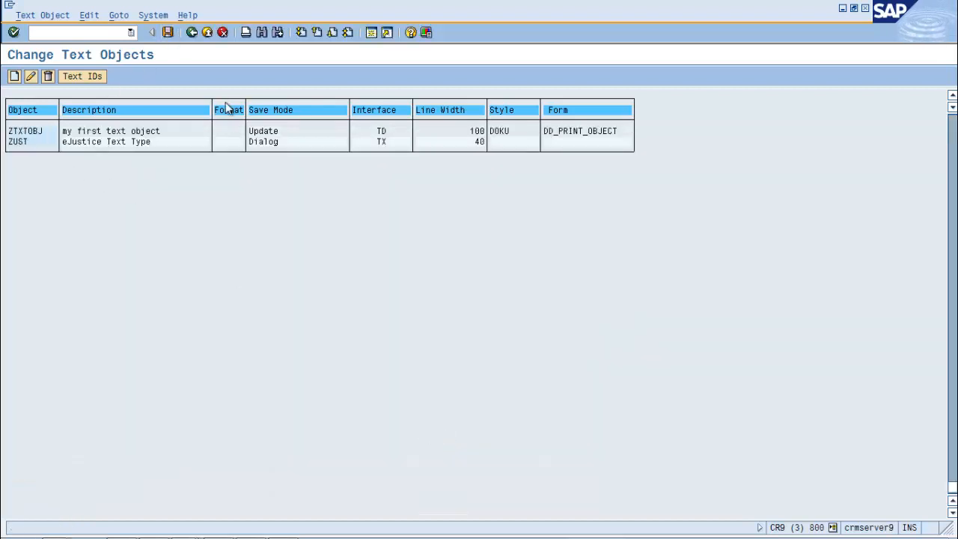
click(191, 34)
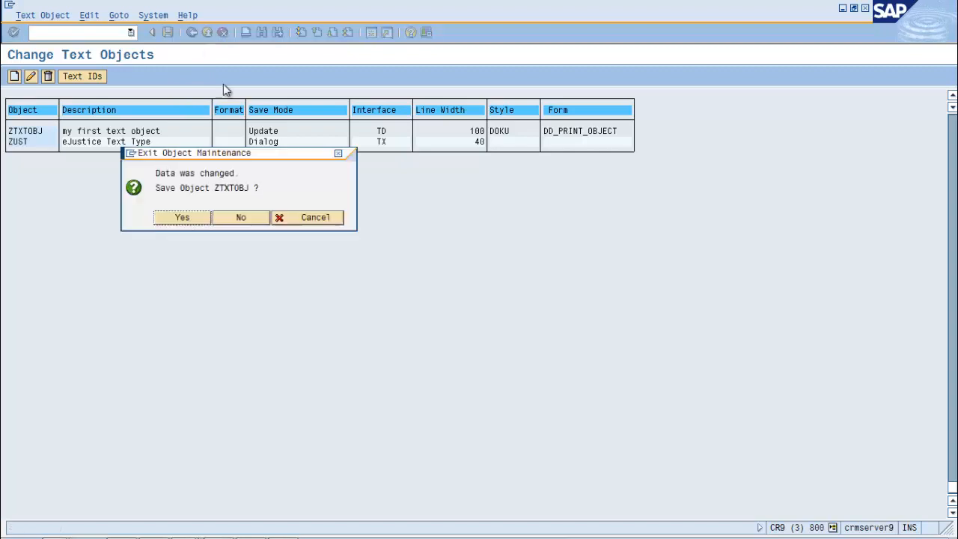
click(185, 217)
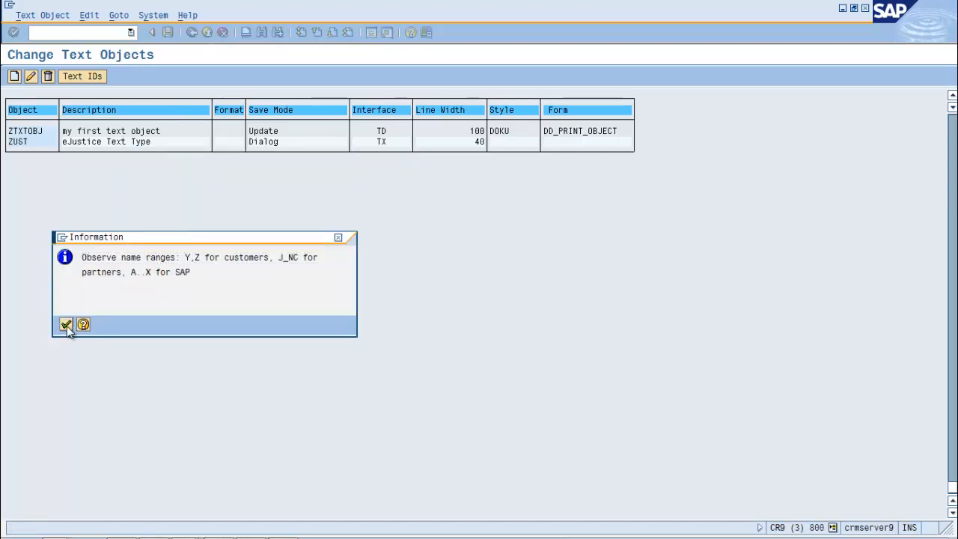
click(66, 324)
click(177, 249)
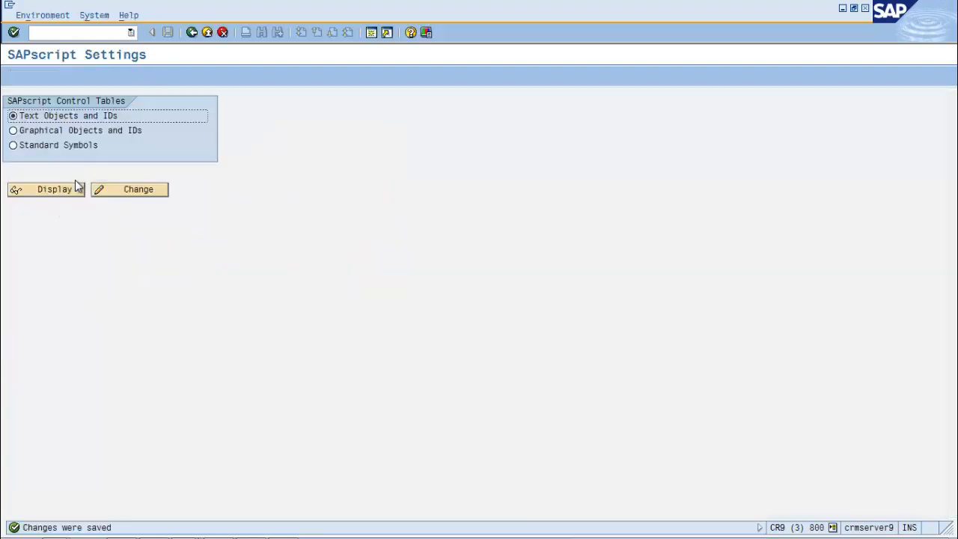
Display the text objects and IDs, check the entry ZTXTOBJ at the end of the list, and return to SAPscript Settings.
click(71, 191)
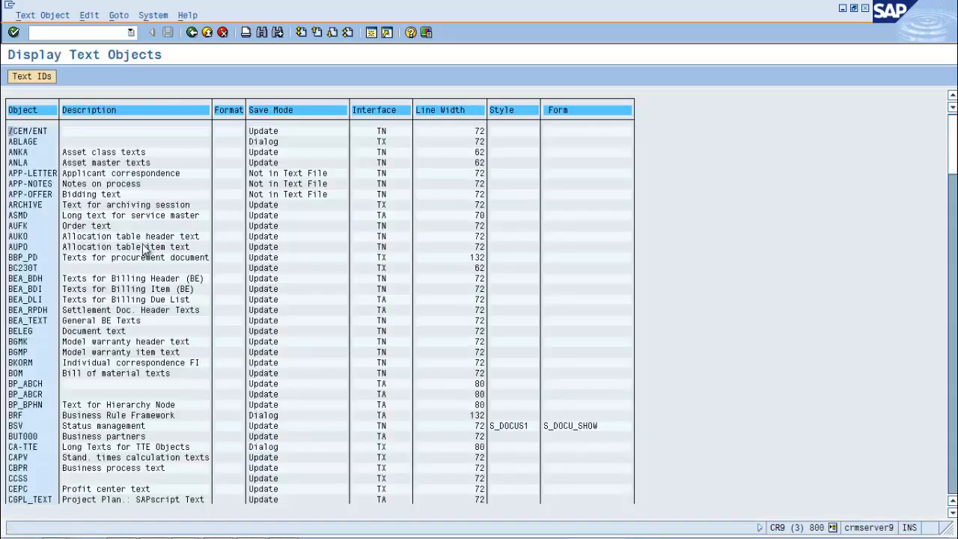
key(ctrl+Page_Down)
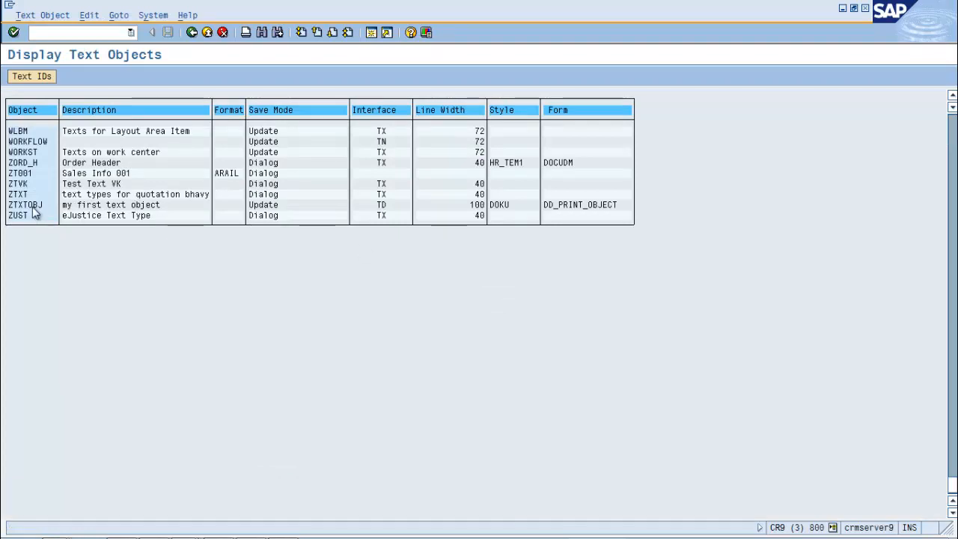
click(192, 34)
Open the text objects in change mode and go to the text IDs of object ZTXTOBJ.
click(132, 190)
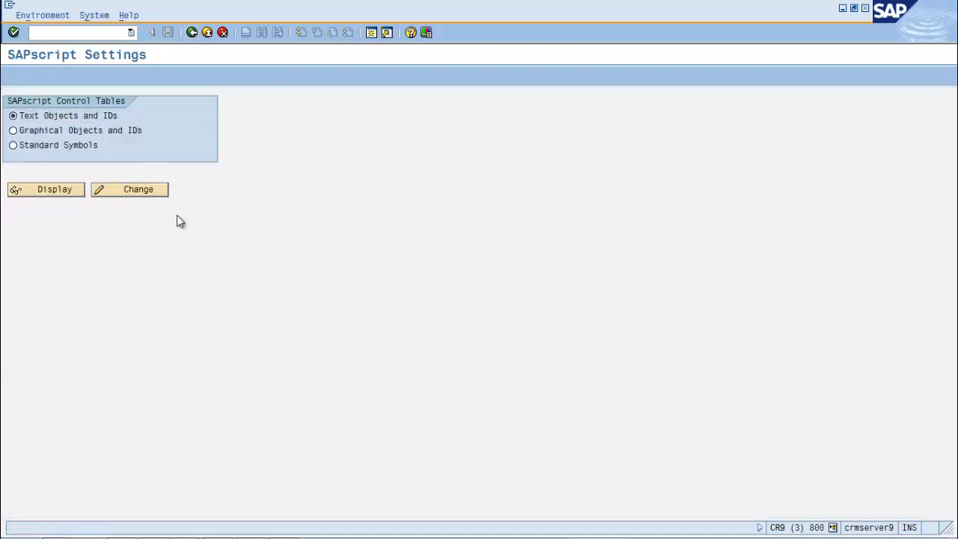
click(65, 365)
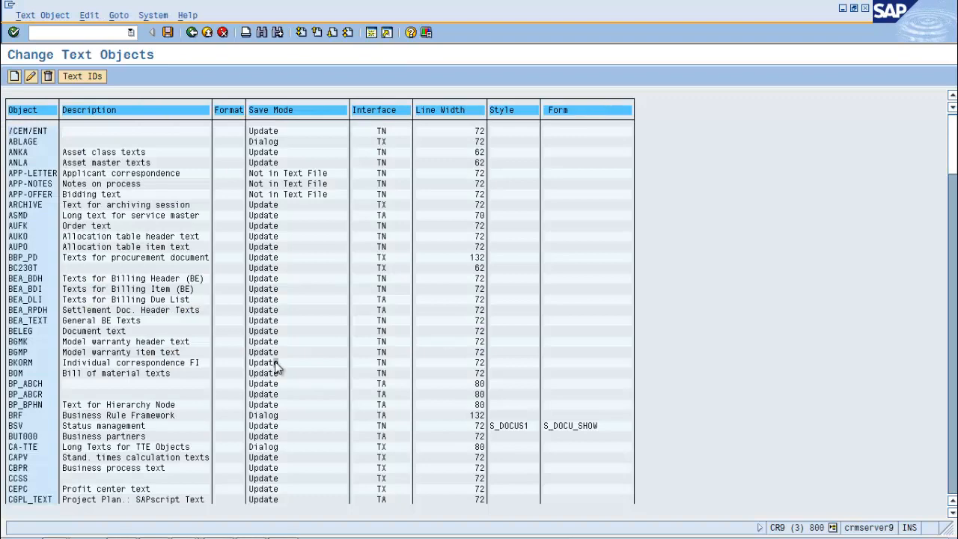
scroll(275, 366, down, 20)
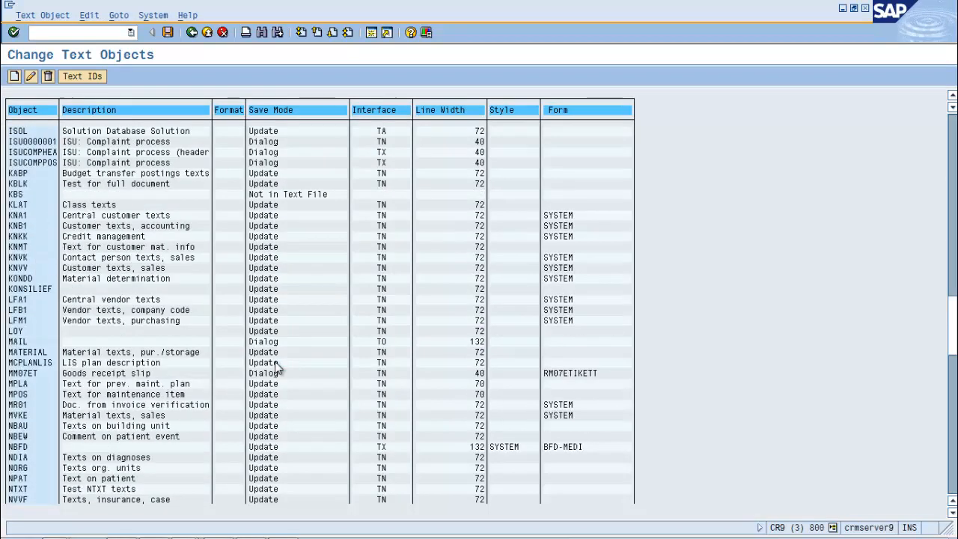
scroll(275, 362, down, 20)
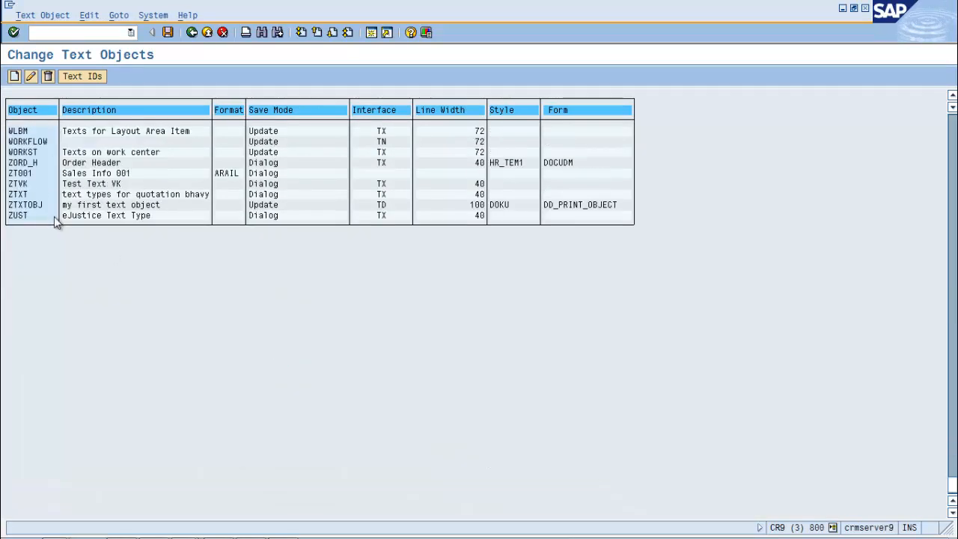
double_click(35, 207)
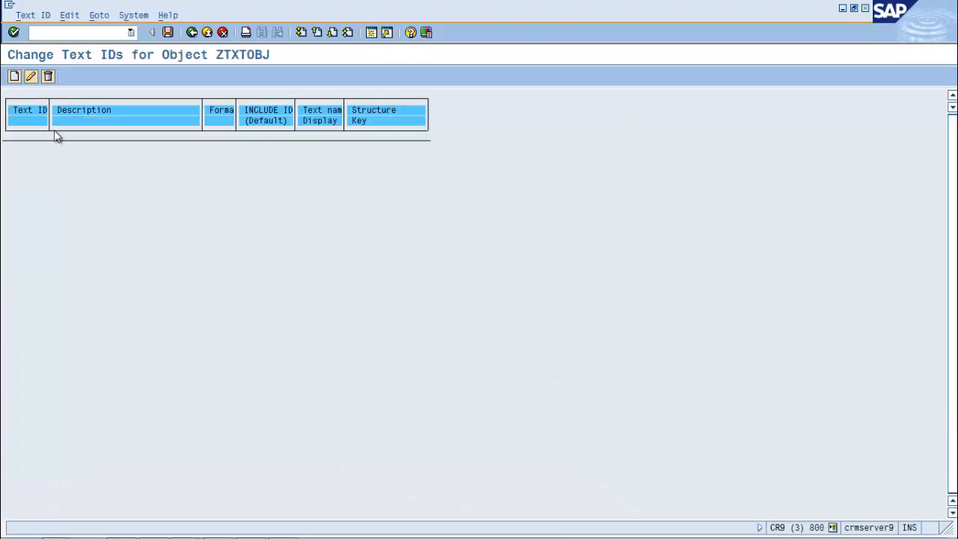
Create text ID z01 with the description "01 text id" for object ZTXTOBJ.
click(15, 76)
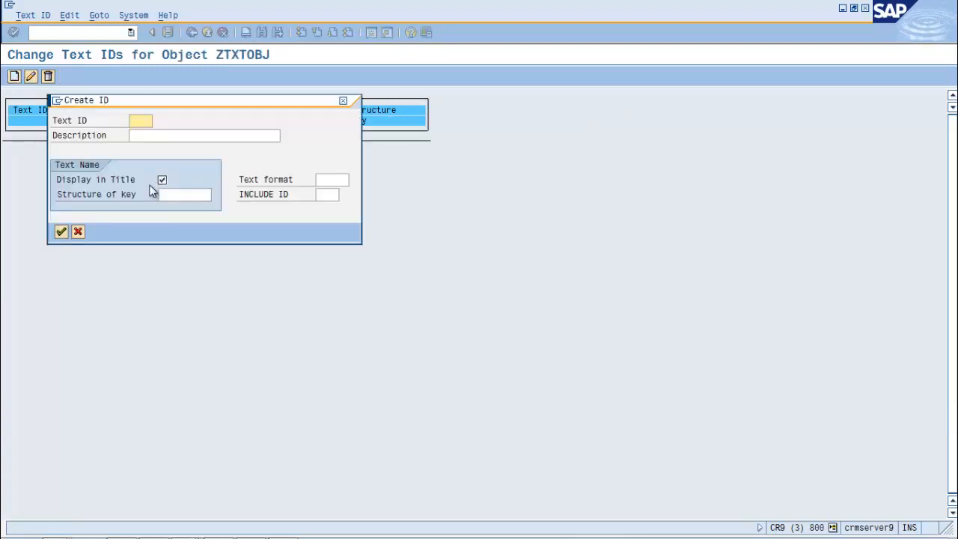
text(z01)
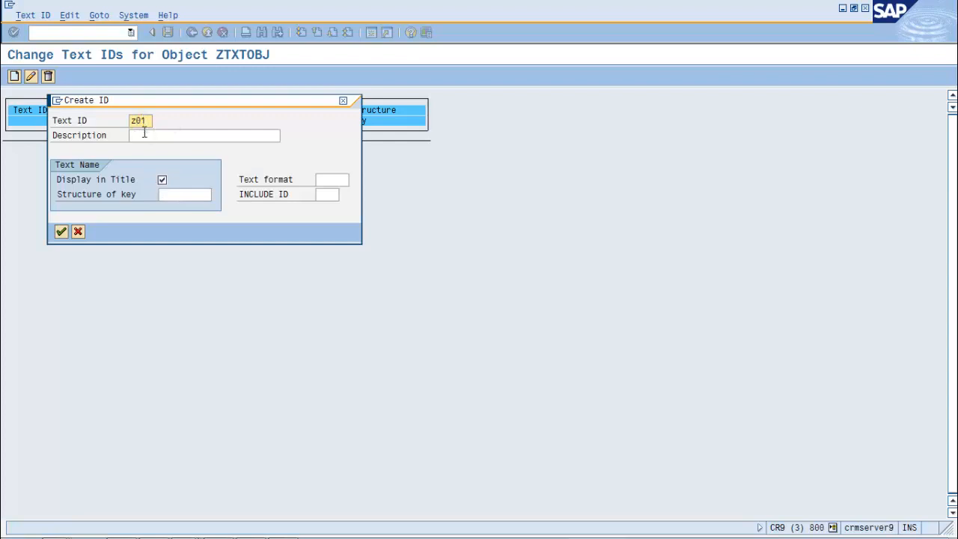
click(145, 134)
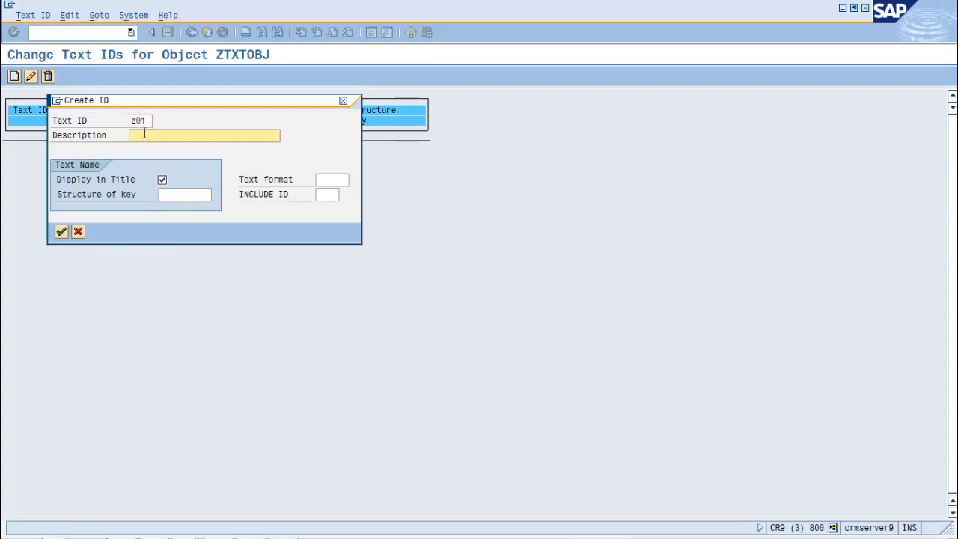
text(01 text id)
key(Return)
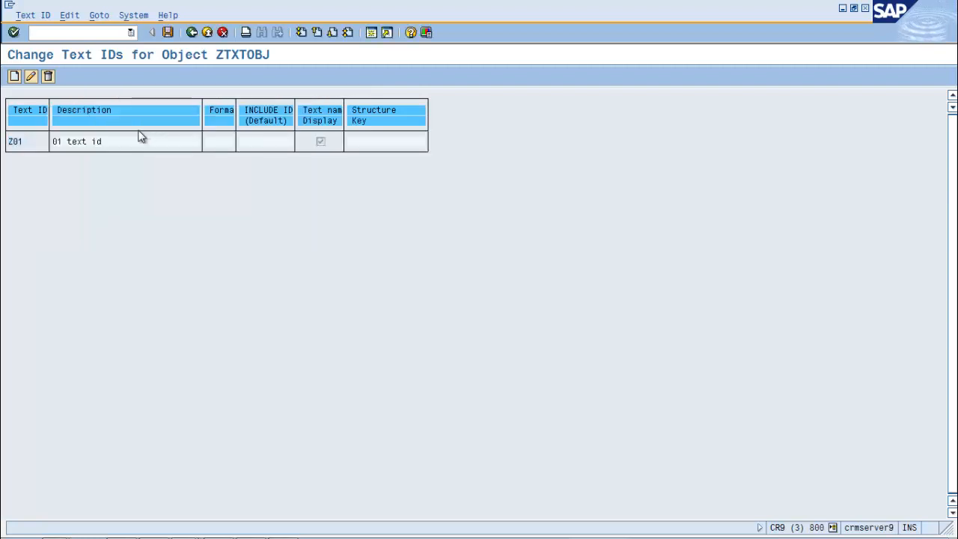
Create text ID z02 with the description "02 text id" for object ZTXTOBJ.
key(F5)
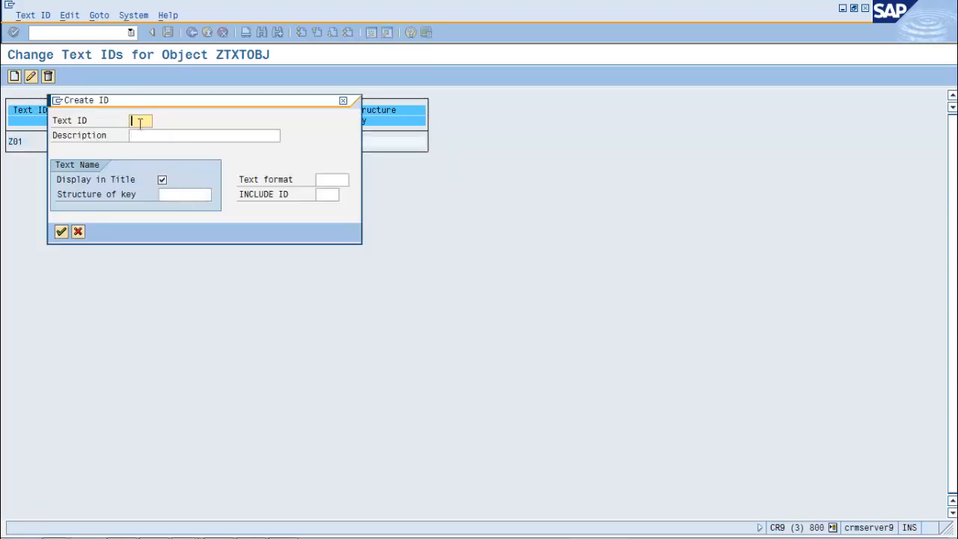
text(z02)
key(Tab)
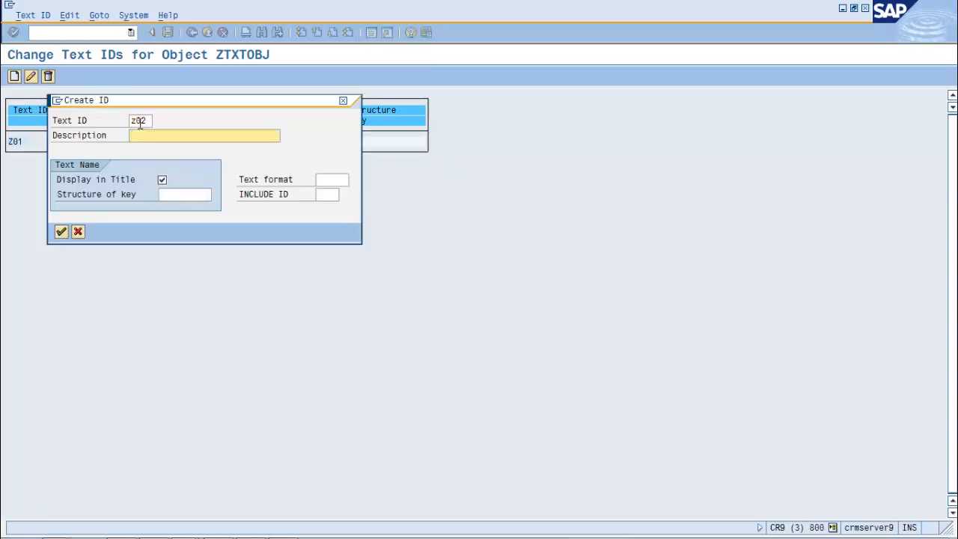
text(02 text id)
key(Return)
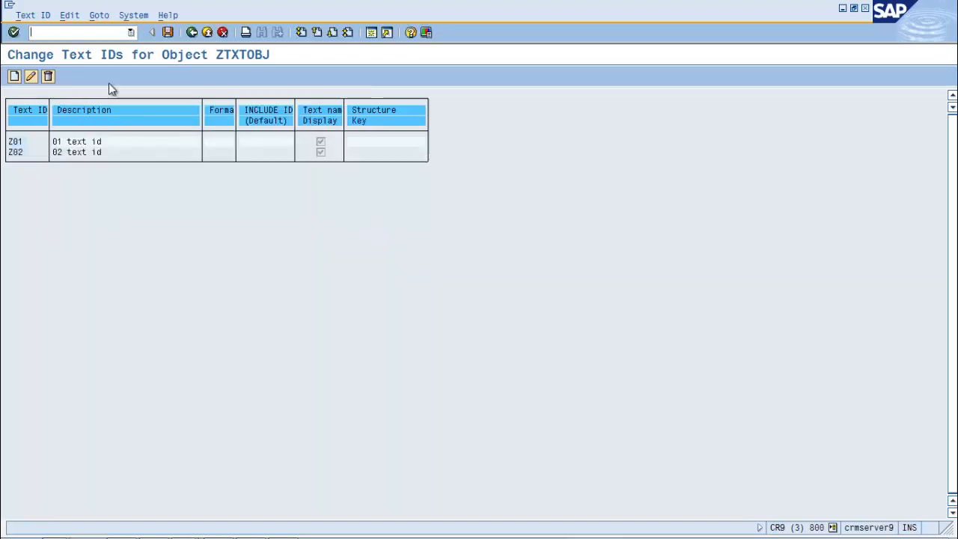
Save text IDs Z01 and Z02 despite the name range restriction, using the proposed workbench request, and return to SAPscript Settings.
click(170, 33)
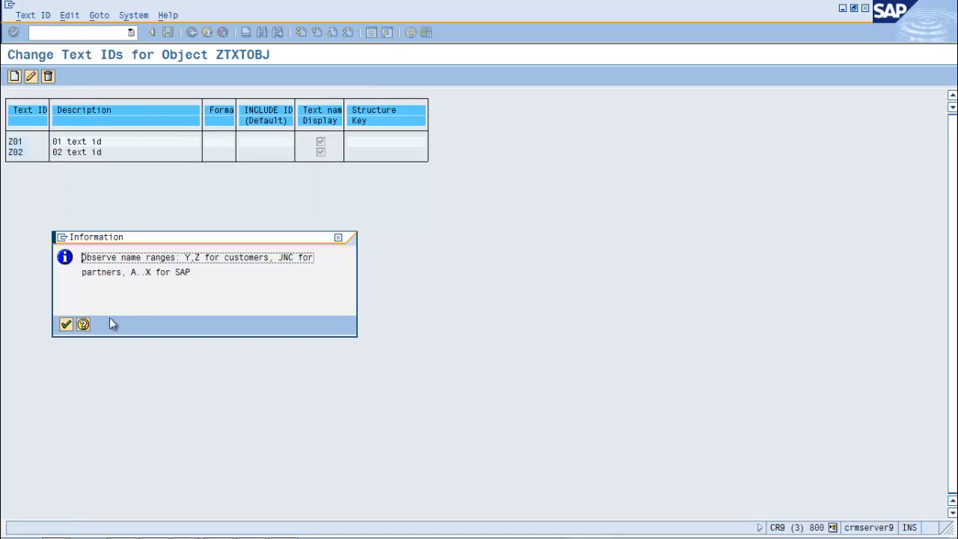
click(65, 322)
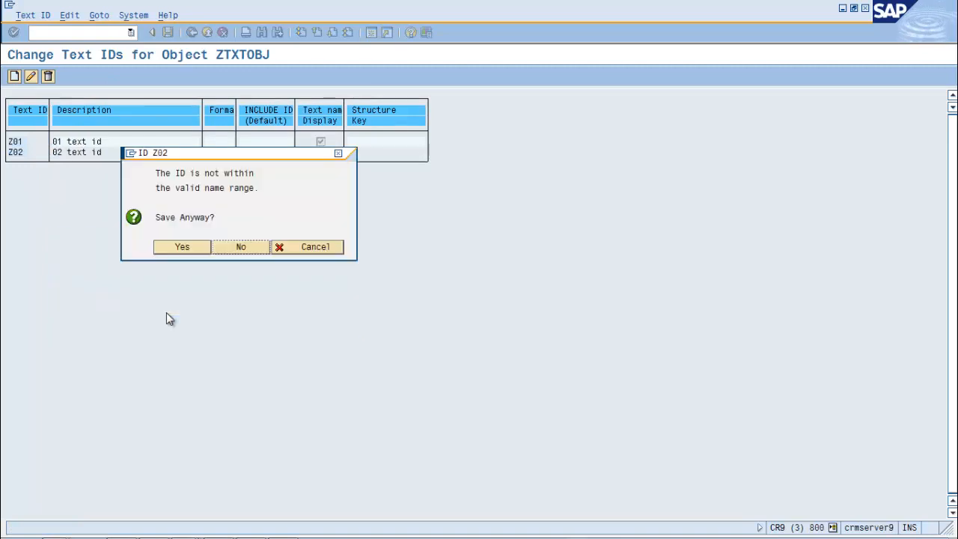
click(180, 248)
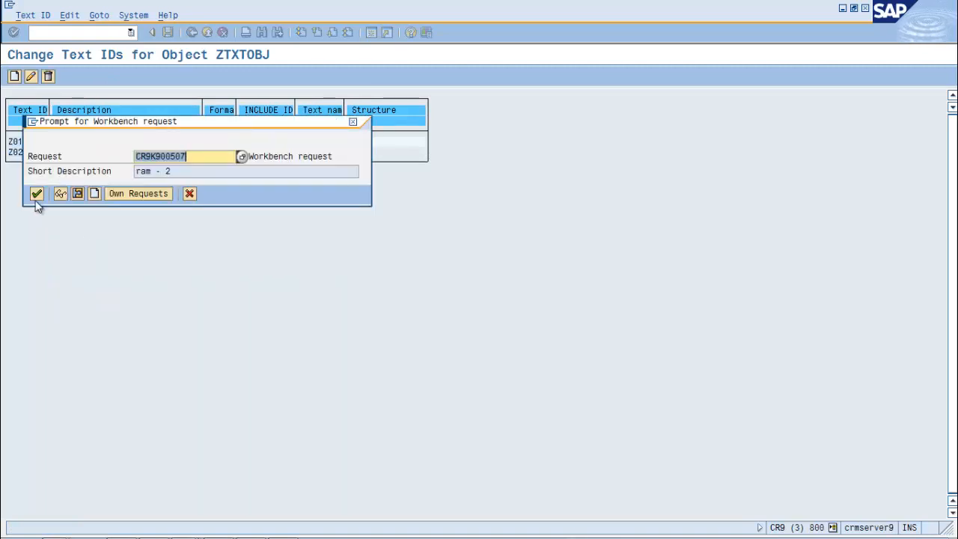
click(35, 196)
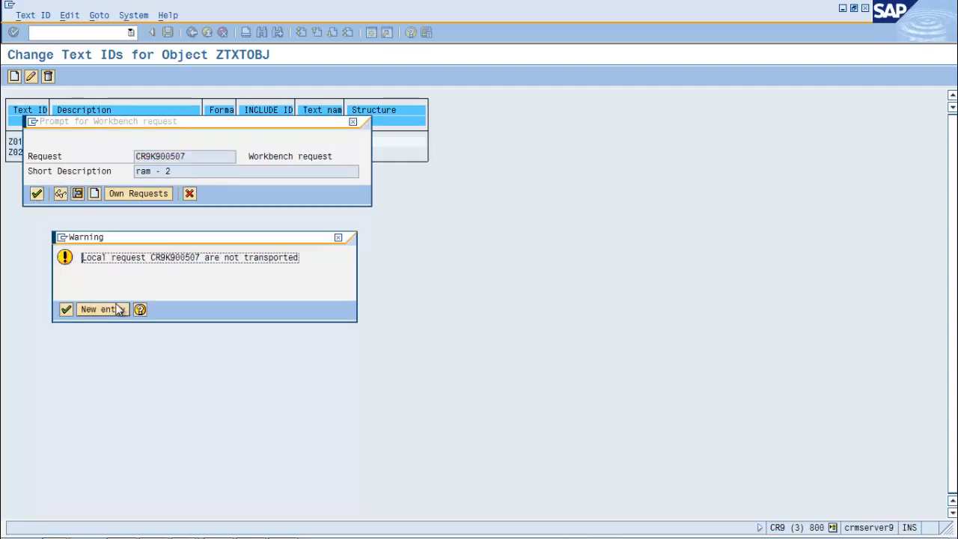
click(64, 311)
click(66, 325)
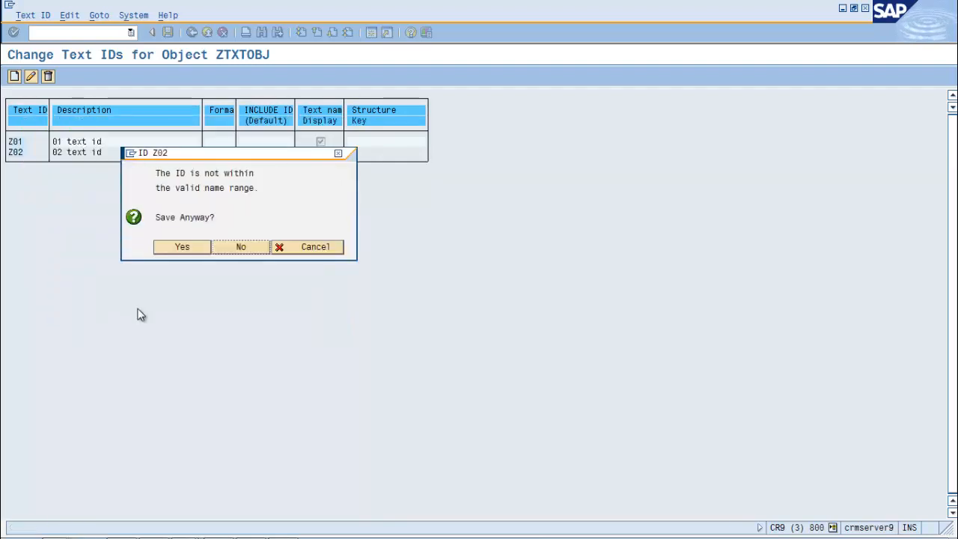
click(206, 254)
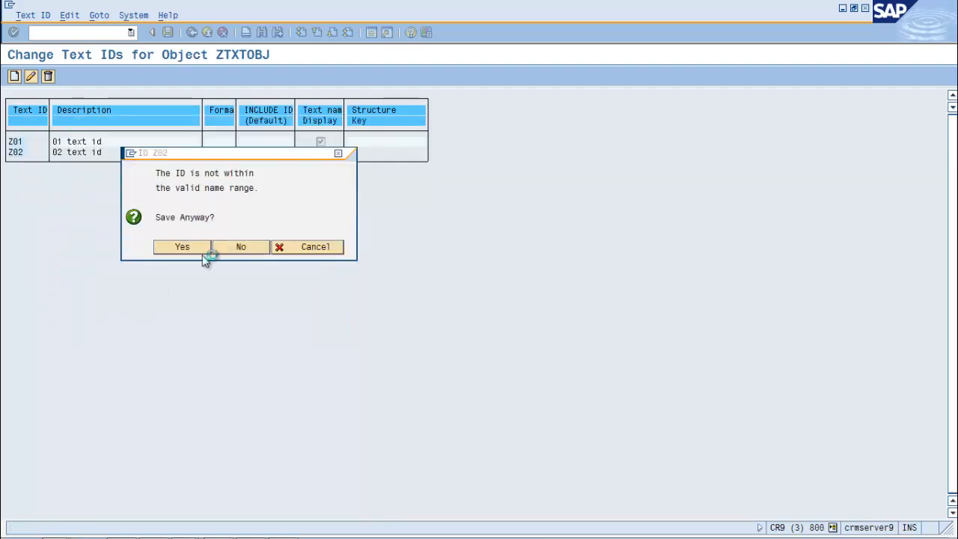
click(192, 32)
click(191, 32)
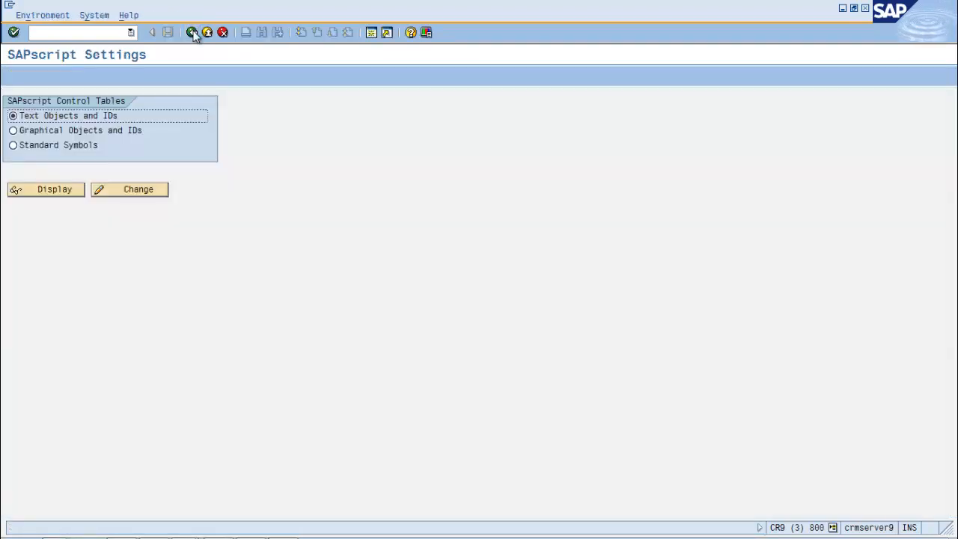
click(131, 32)
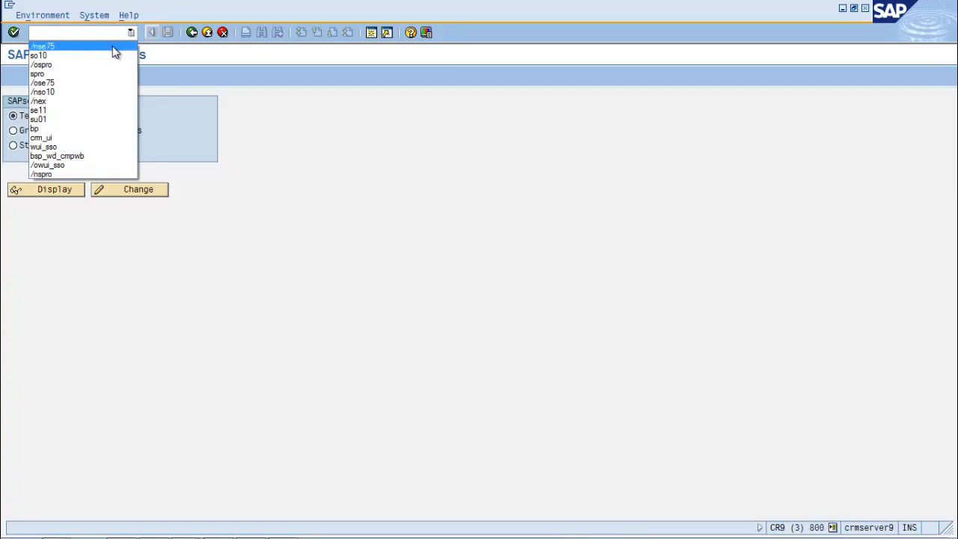
click(112, 46)
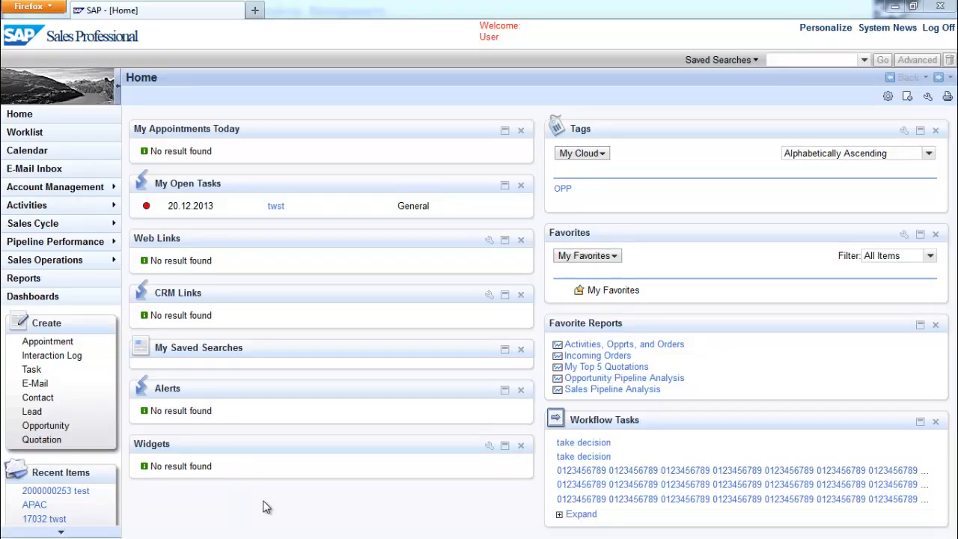
Switch to SAP Sales Professional in Firefox and start a new lead with the description "my text processing test".
click(42, 413)
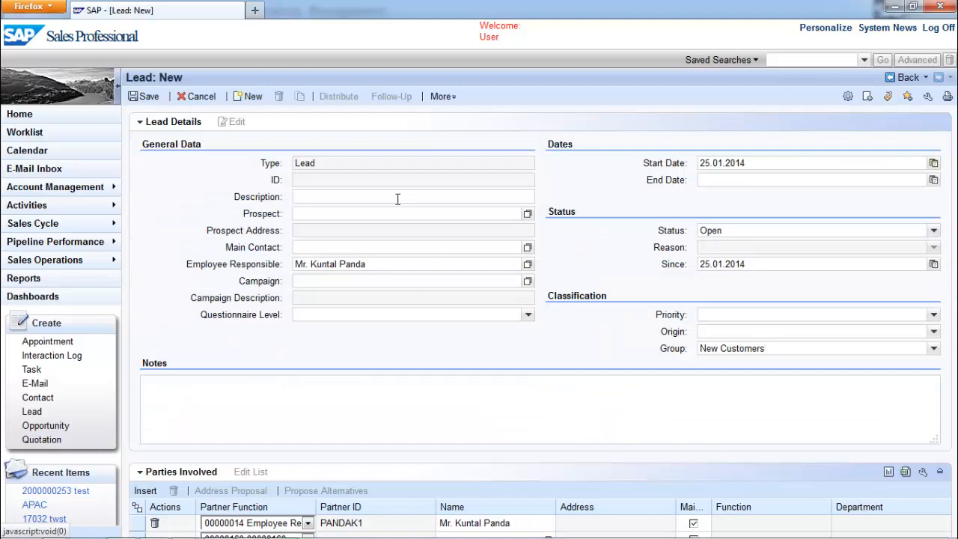
click(398, 198)
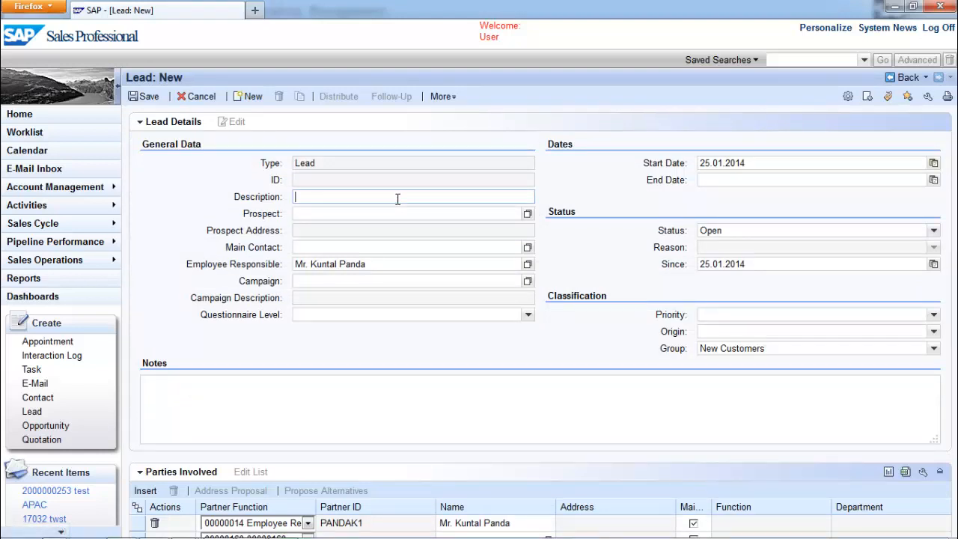
text(my text processing test)
Search all corporate accounts without criteria and assign the unnamed account in BONN, Germany, as the lead's prospect.
click(527, 215)
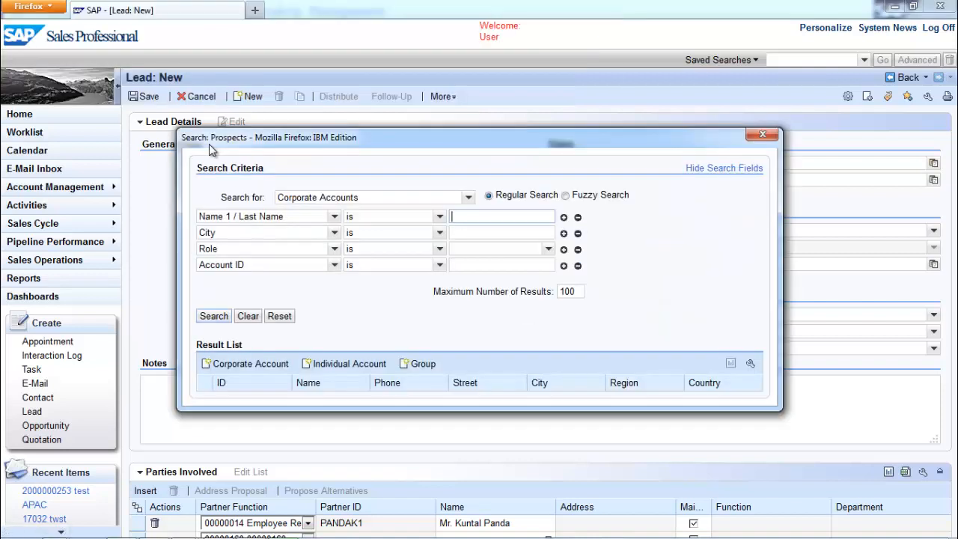
click(211, 318)
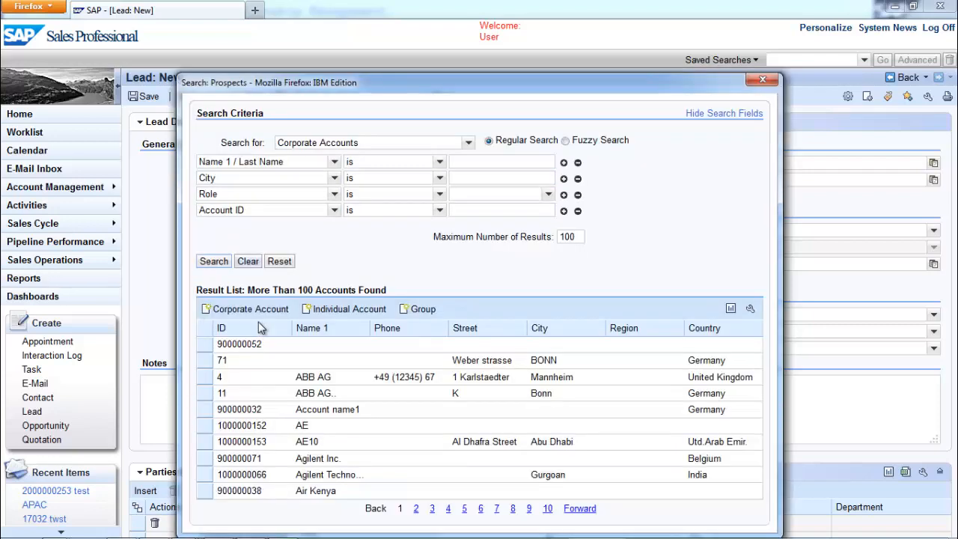
click(205, 363)
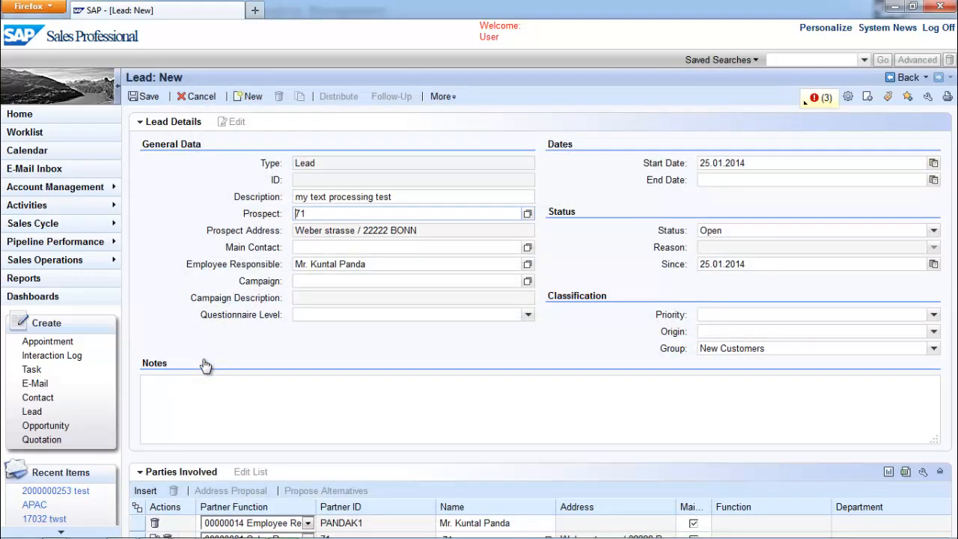
Expand the collapsed Notes block below the new lead's products.
click(397, 354)
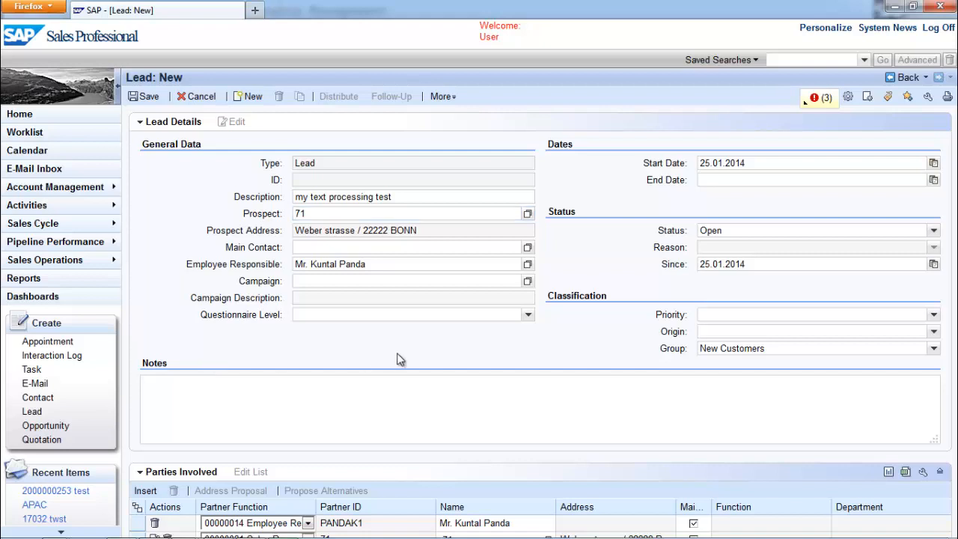
scroll(397, 360, down, 5)
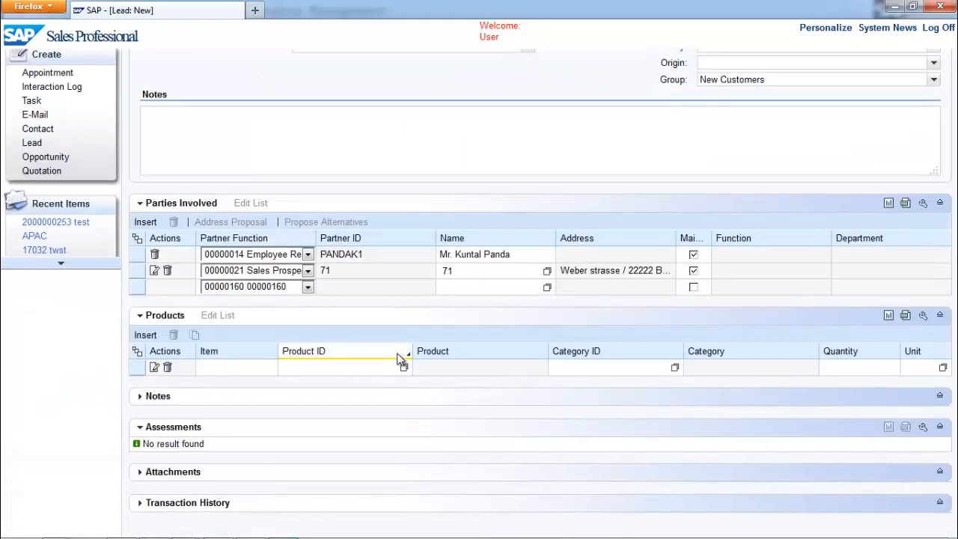
click(159, 399)
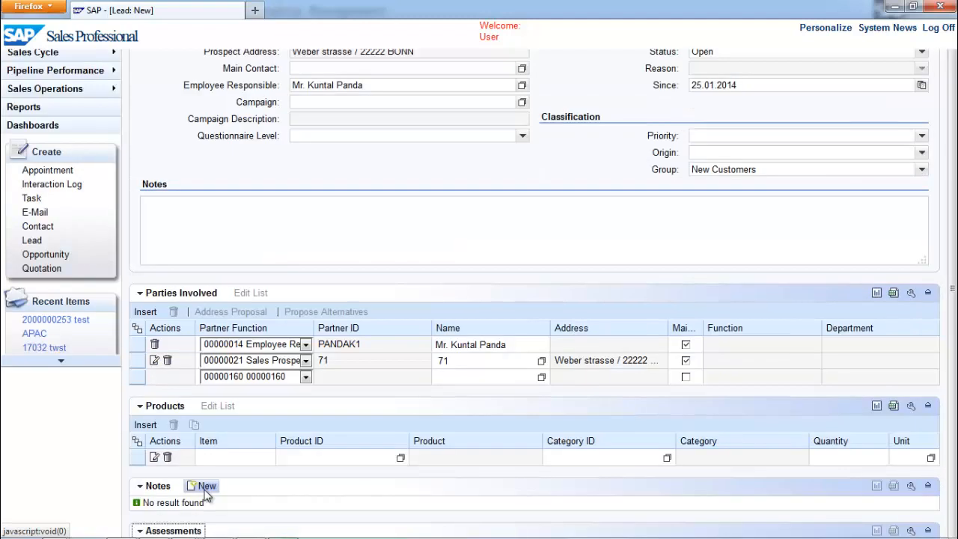
Add a note to the new lead with text type Description and the text "my description : test".
click(205, 488)
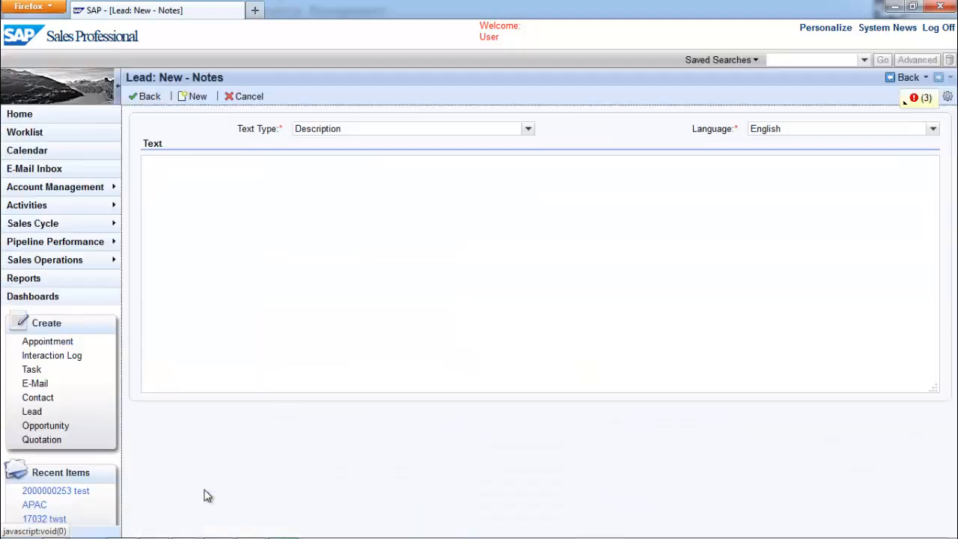
click(466, 132)
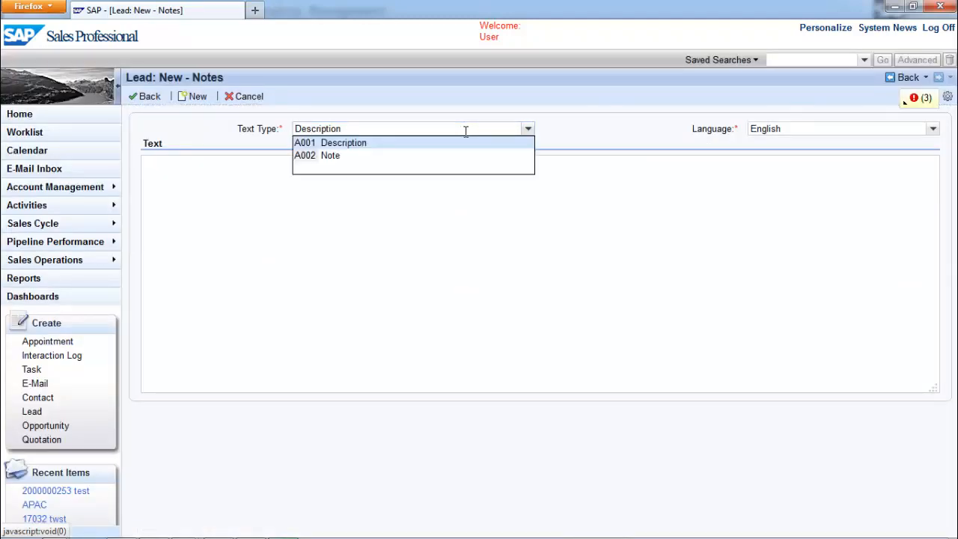
click(417, 143)
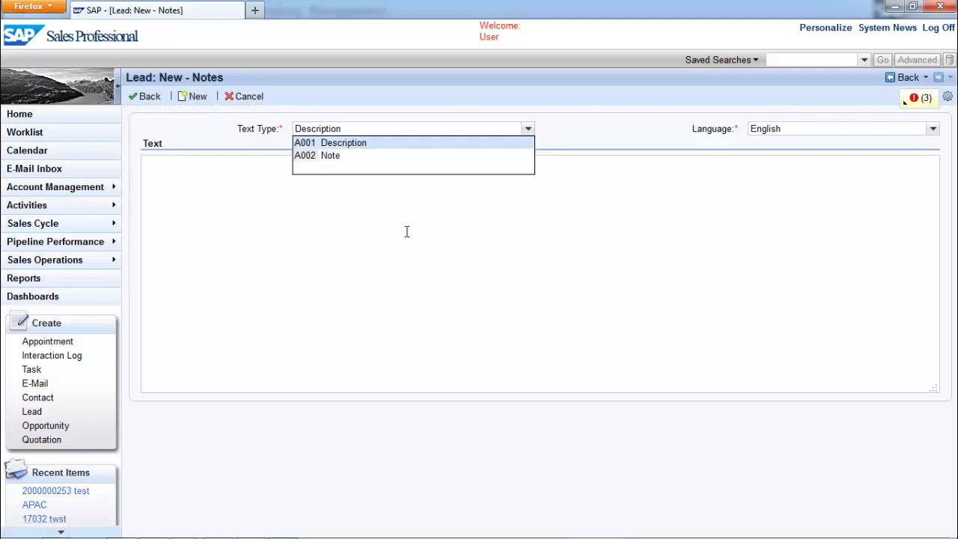
click(406, 232)
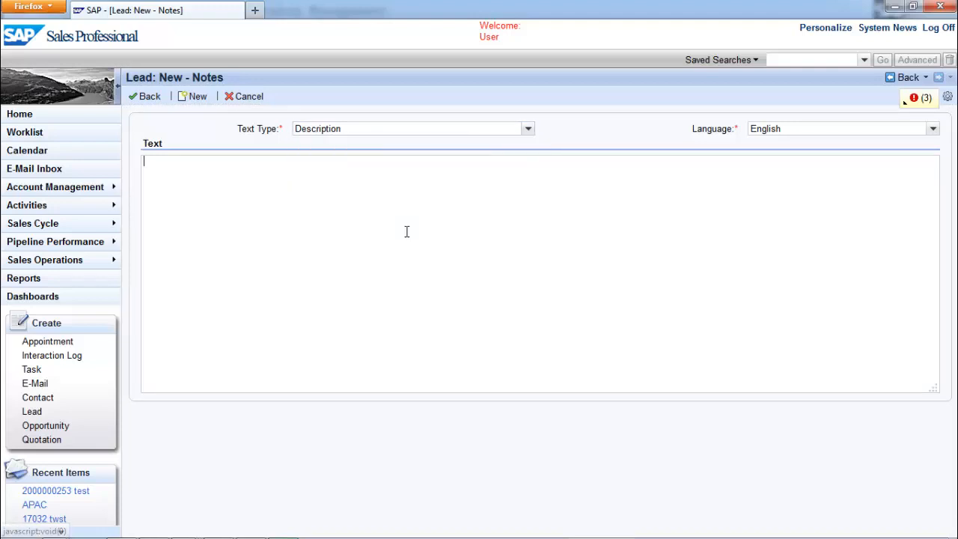
text(my descrip)
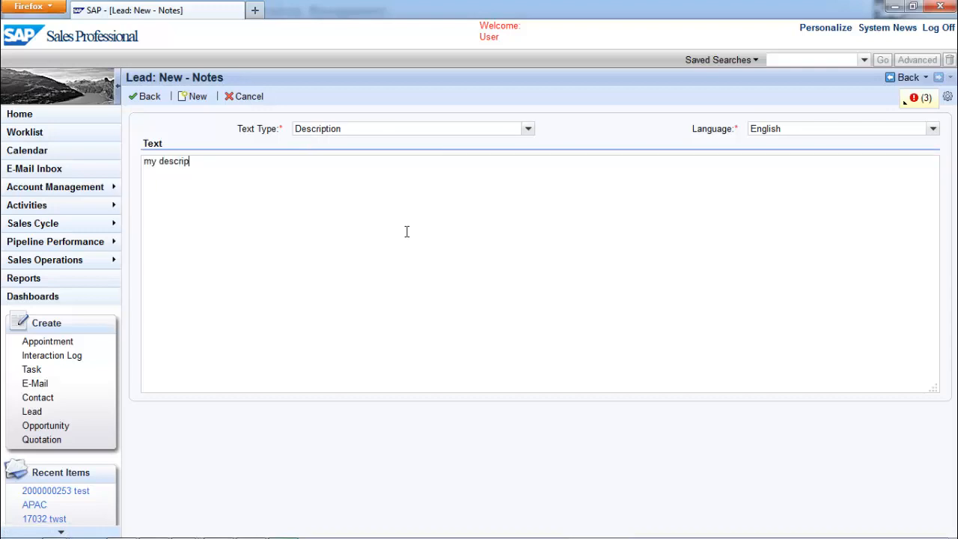
text(tion : test)
click(449, 132)
click(329, 155)
click(392, 128)
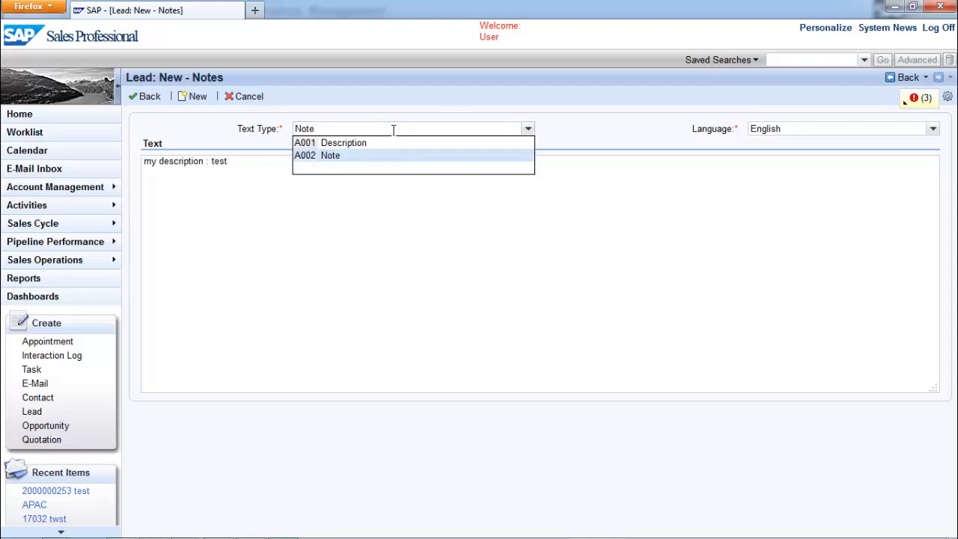
click(388, 144)
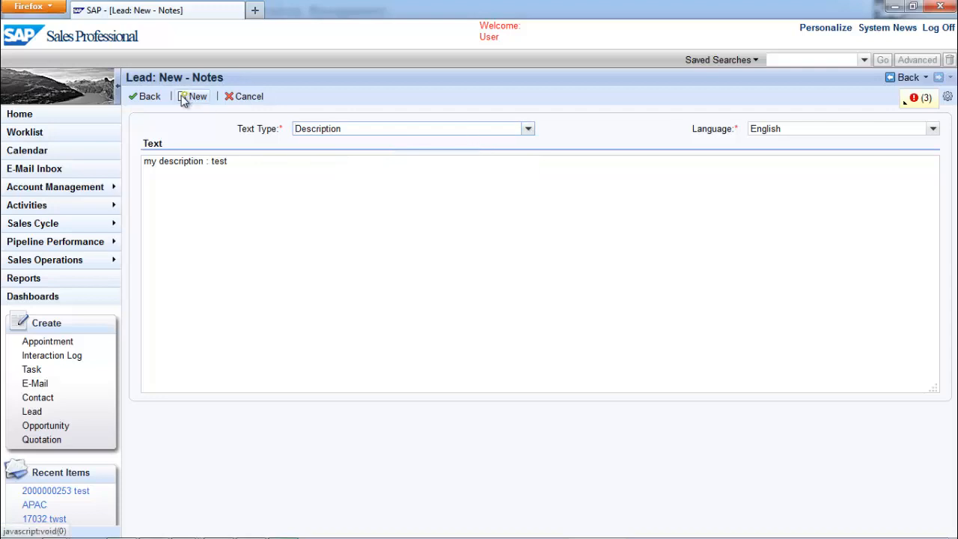
Return to the lead, add a second note of text type Note reading "my note : test", and save the lead.
click(150, 99)
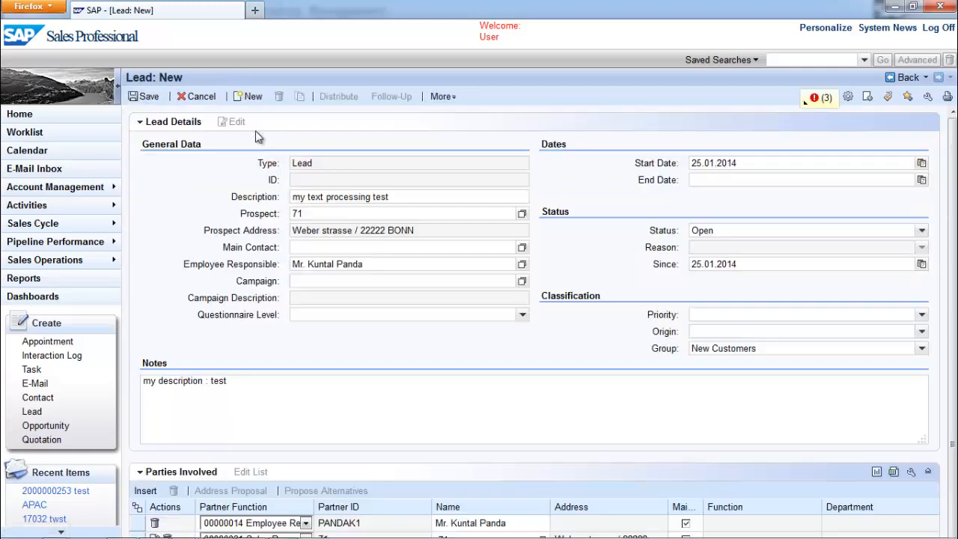
scroll(255, 214, down, 5)
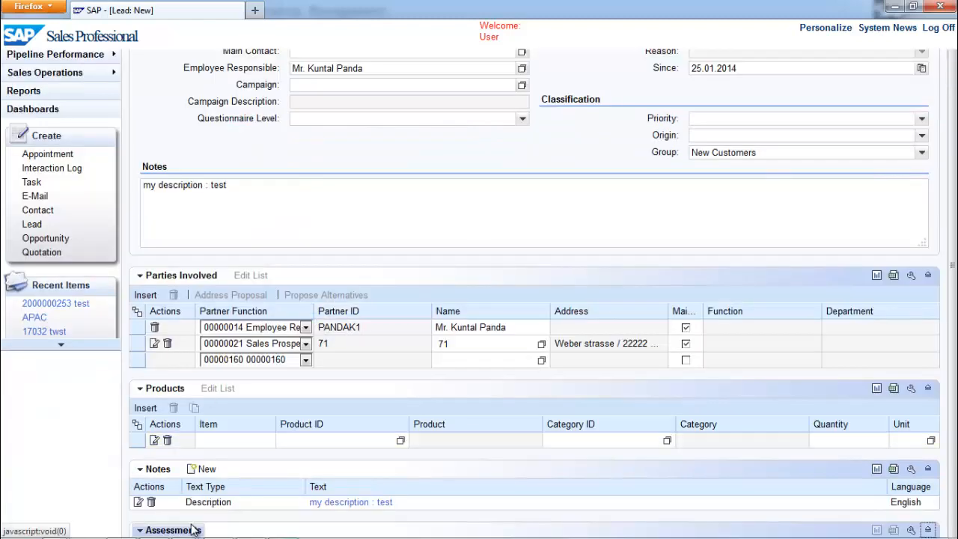
click(202, 472)
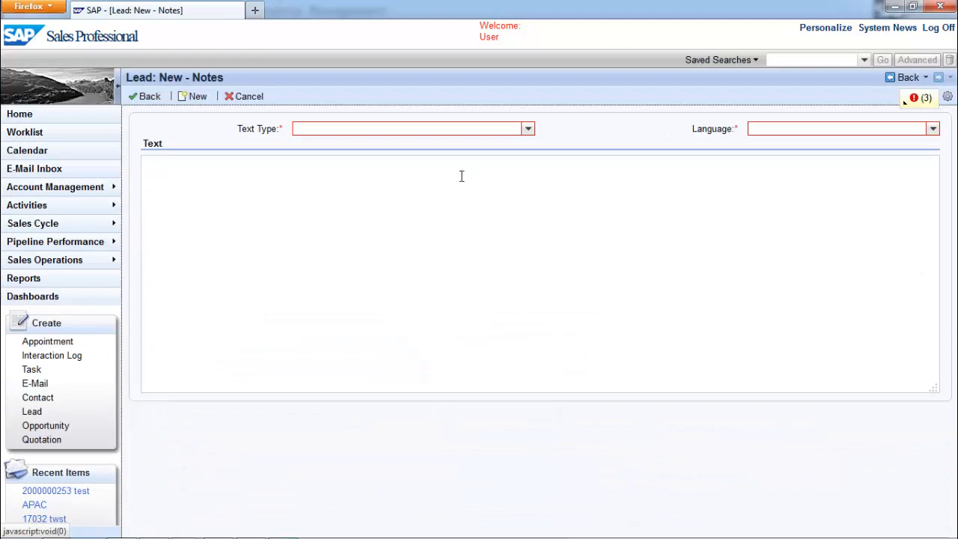
click(473, 128)
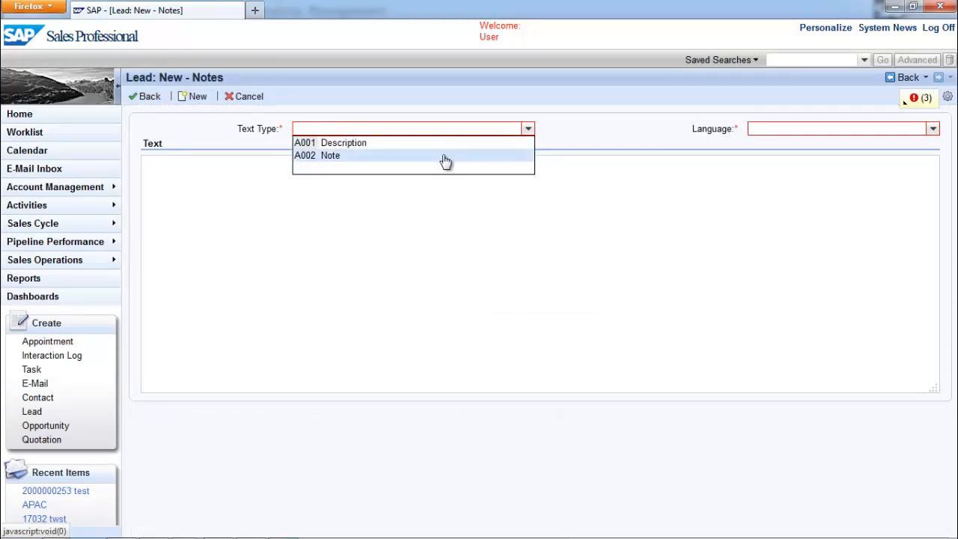
click(444, 157)
click(378, 220)
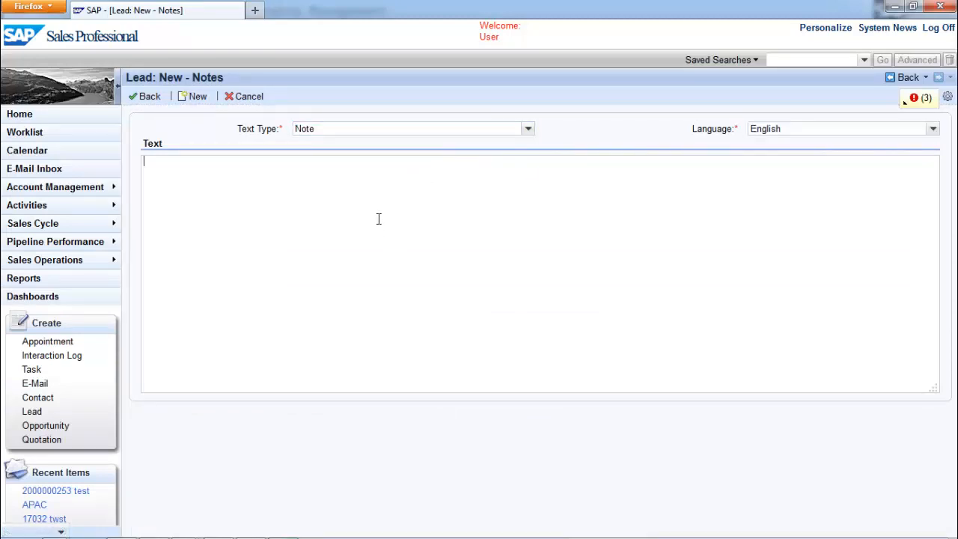
text(my note : test)
click(139, 102)
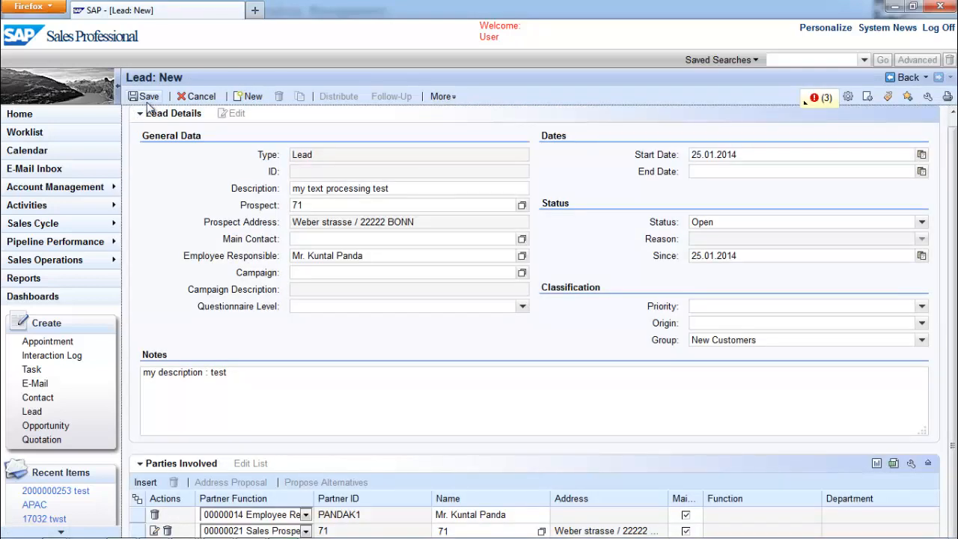
click(144, 98)
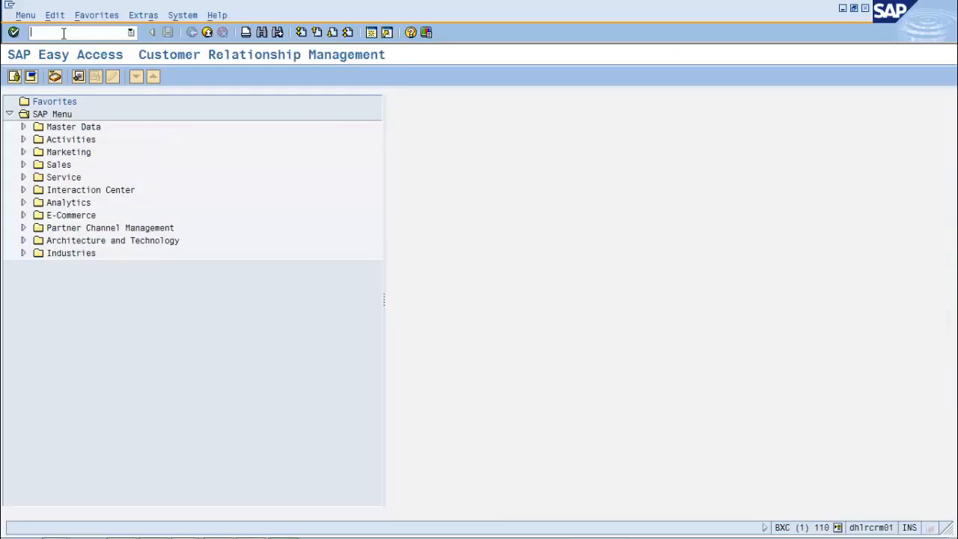
Switch to SAP GUI, run transaction SPRO, and open Define Transaction Types in the CRM Transactions basic settings of the reference IMG.
click(64, 33)
text(spro)
key(Return)
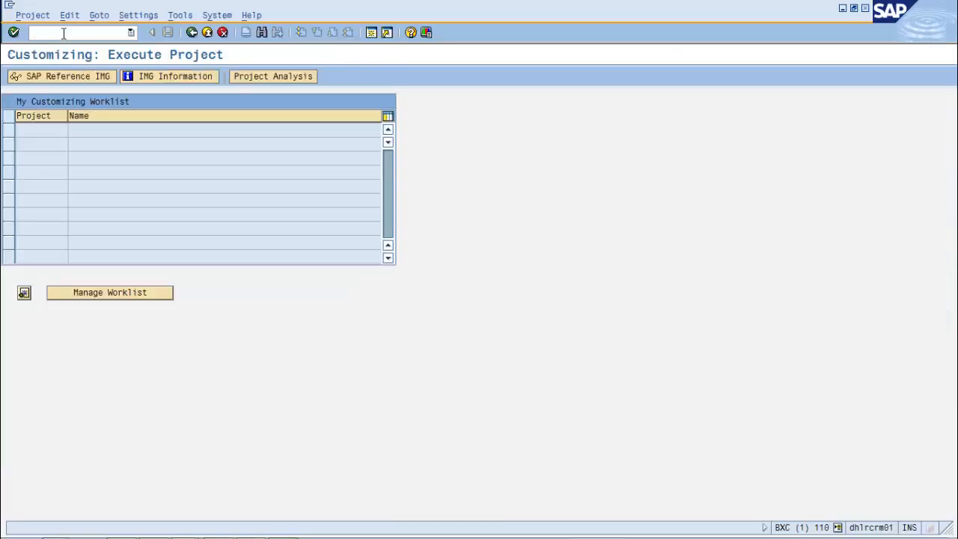
key(F5)
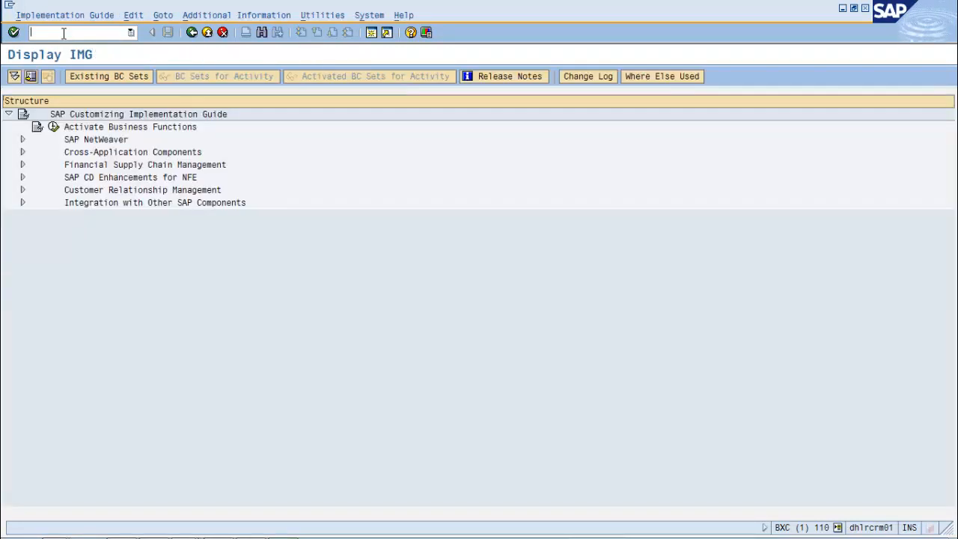
click(22, 190)
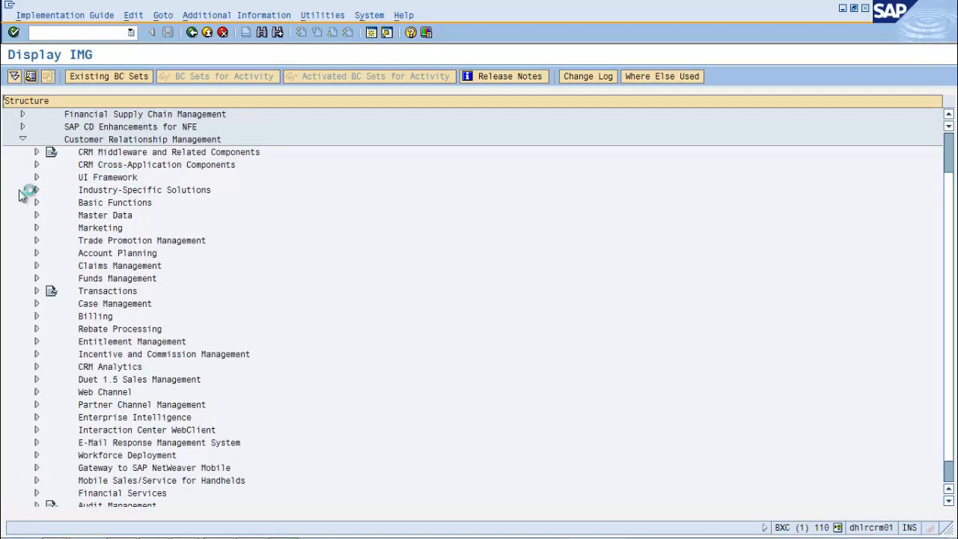
click(36, 291)
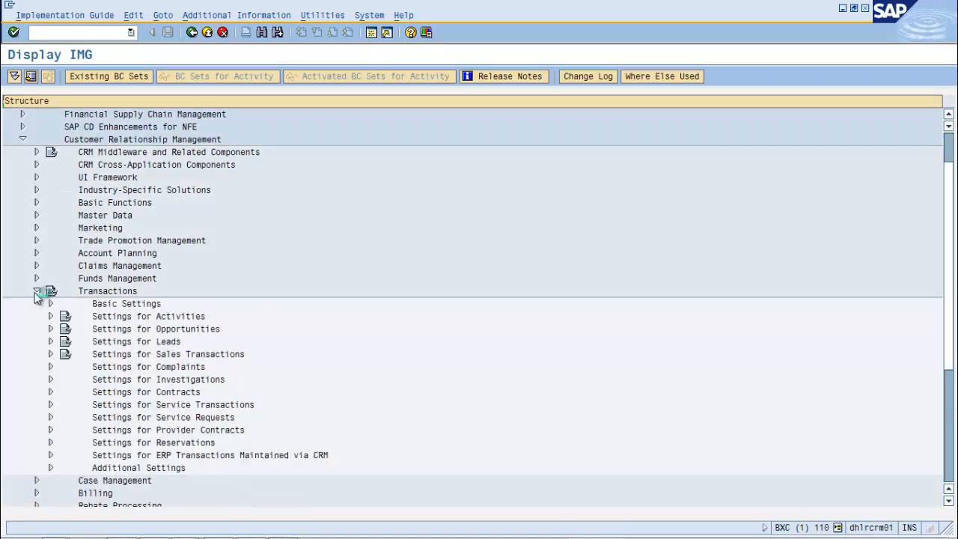
click(50, 303)
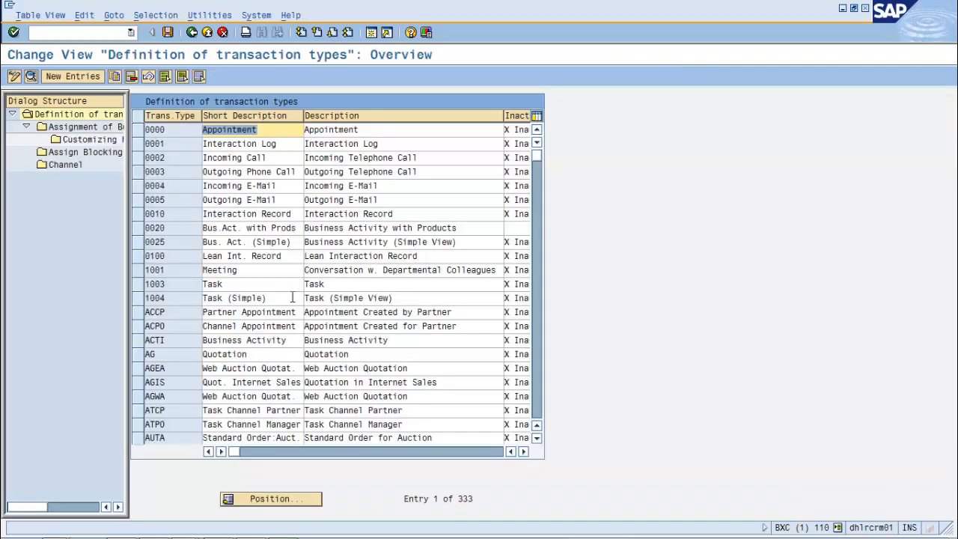
Find transaction type LEAD and examine the text determination procedure in its profile details.
click(303, 499)
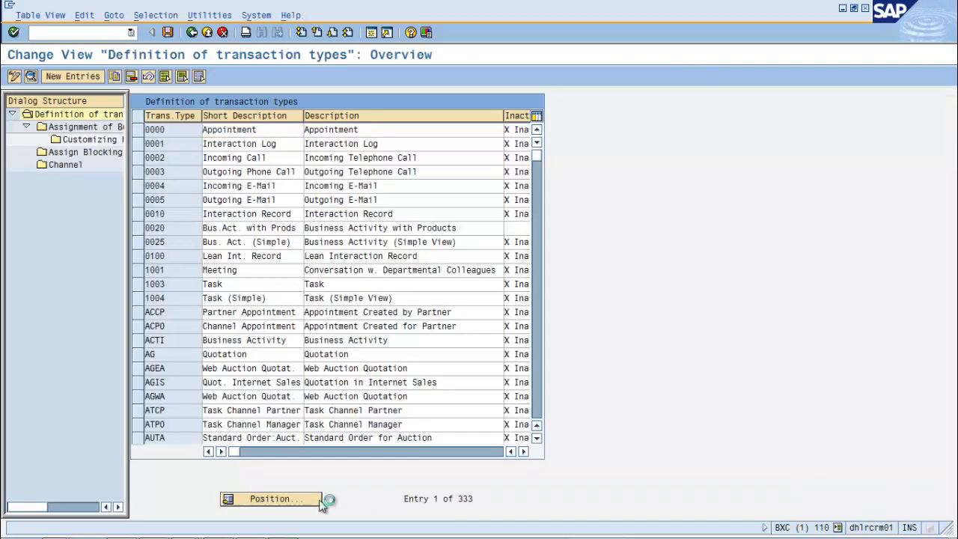
text(l)
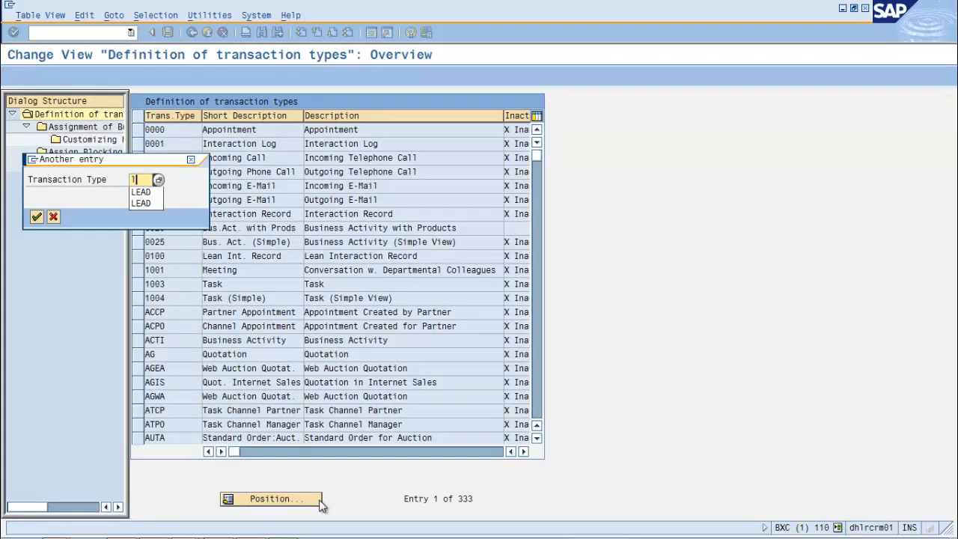
text(ead)
key(Return)
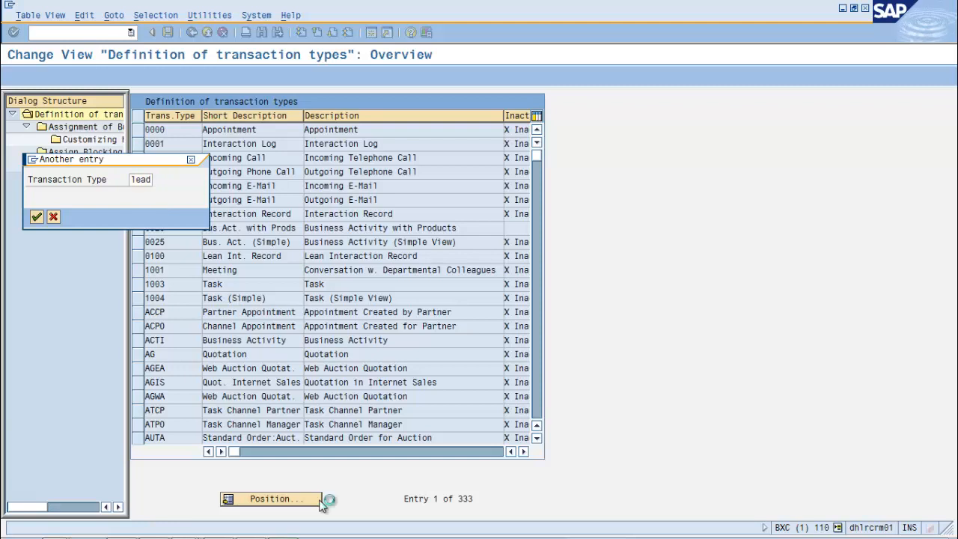
click(137, 131)
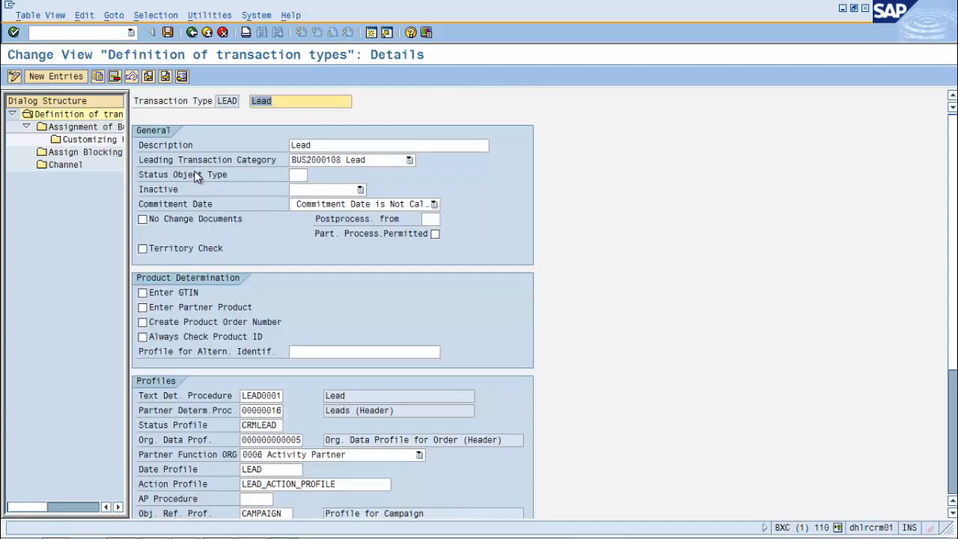
double_click(244, 397)
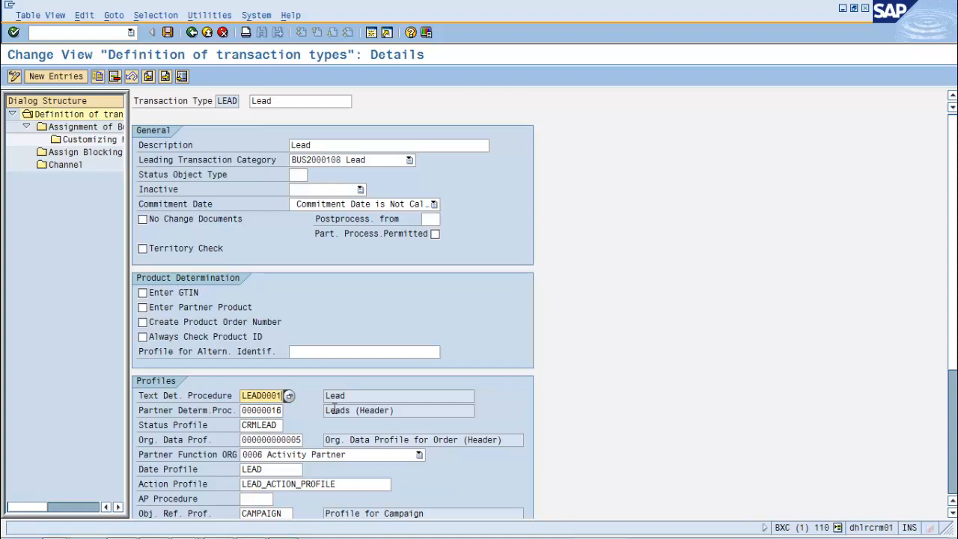
scroll(335, 409, down, 3)
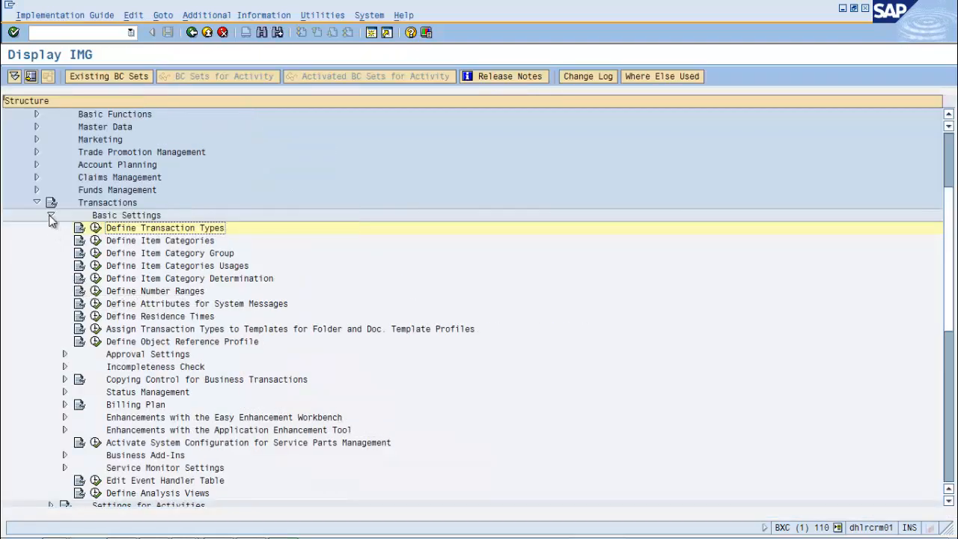
Return to the IMG and open Define Text Determination Procedure under CRM Basic Functions, Text Management.
click(50, 216)
click(36, 202)
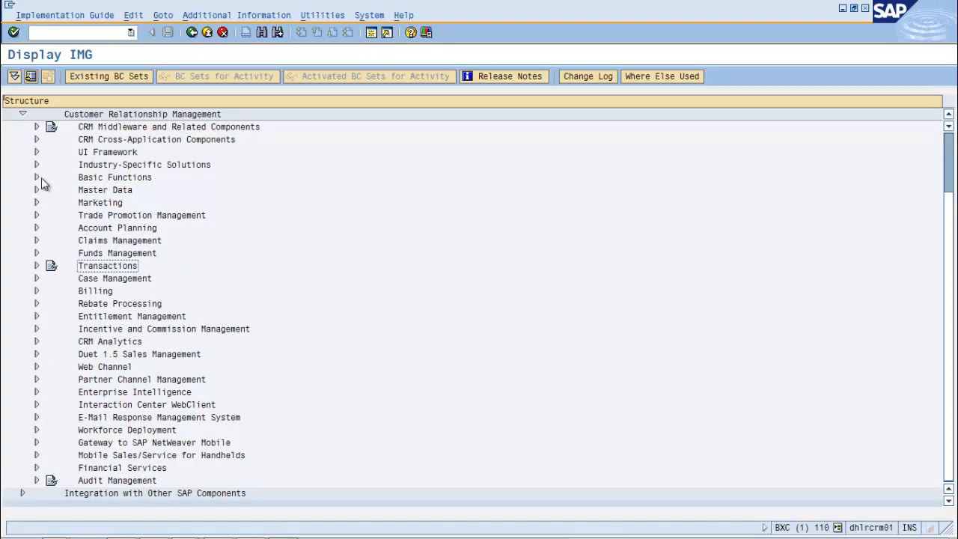
click(37, 178)
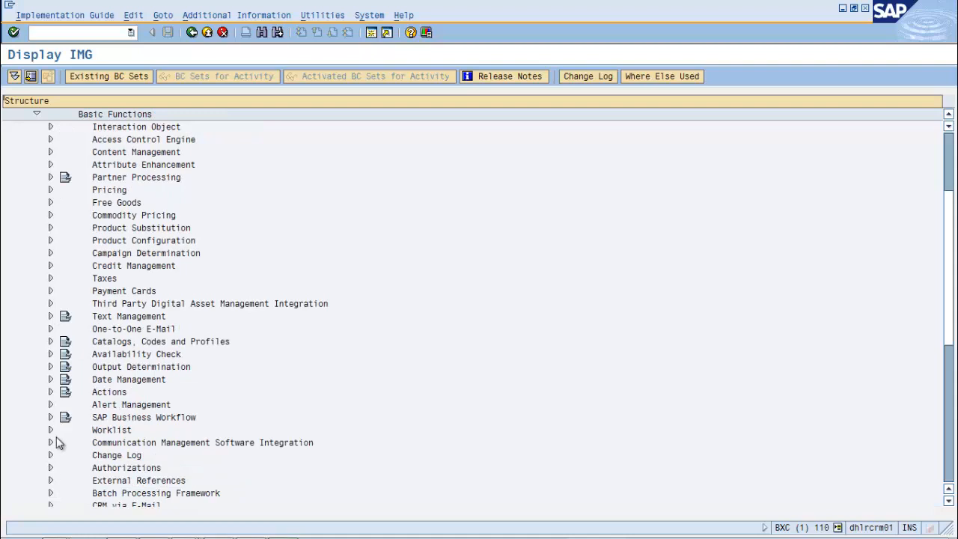
click(50, 315)
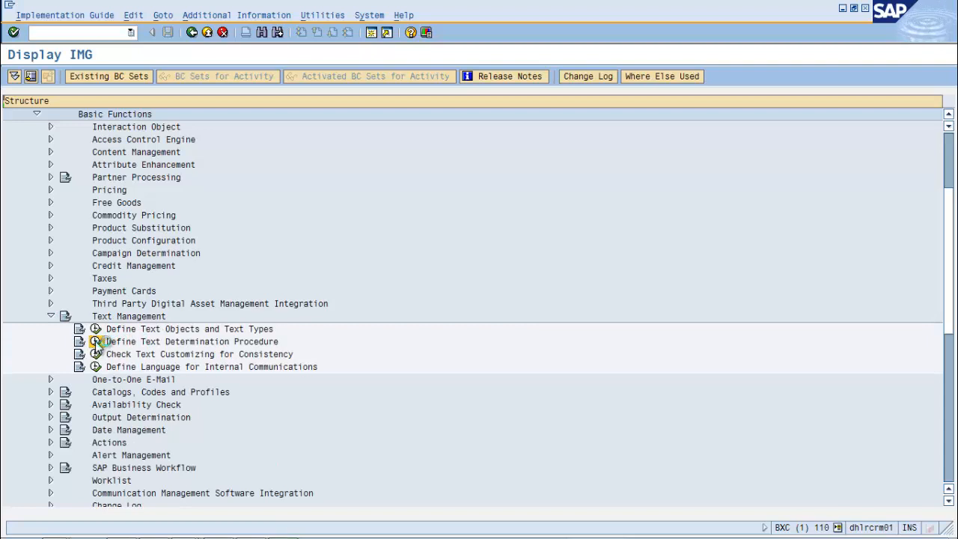
click(96, 342)
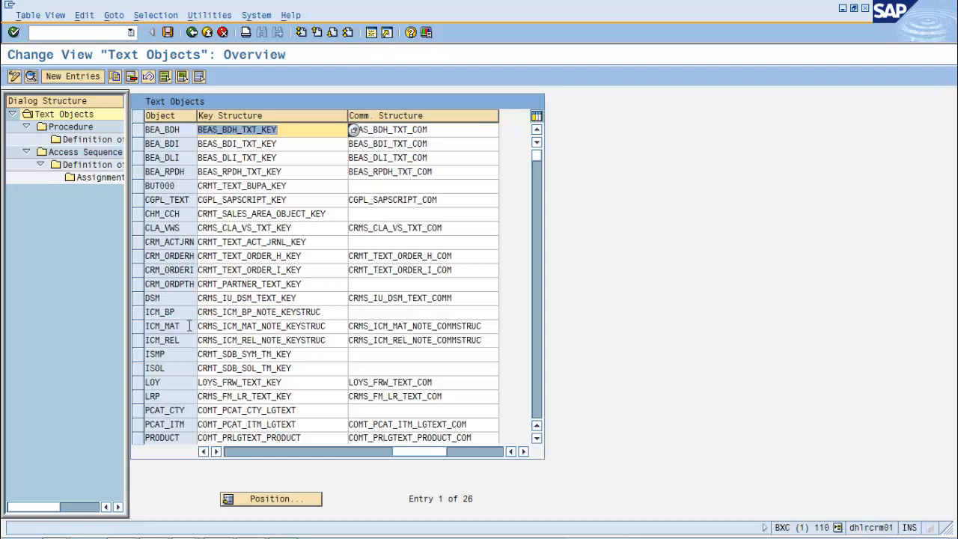
Open the definition of text determination procedure LEAD0001 for text object CRM_ORDERH.
click(138, 256)
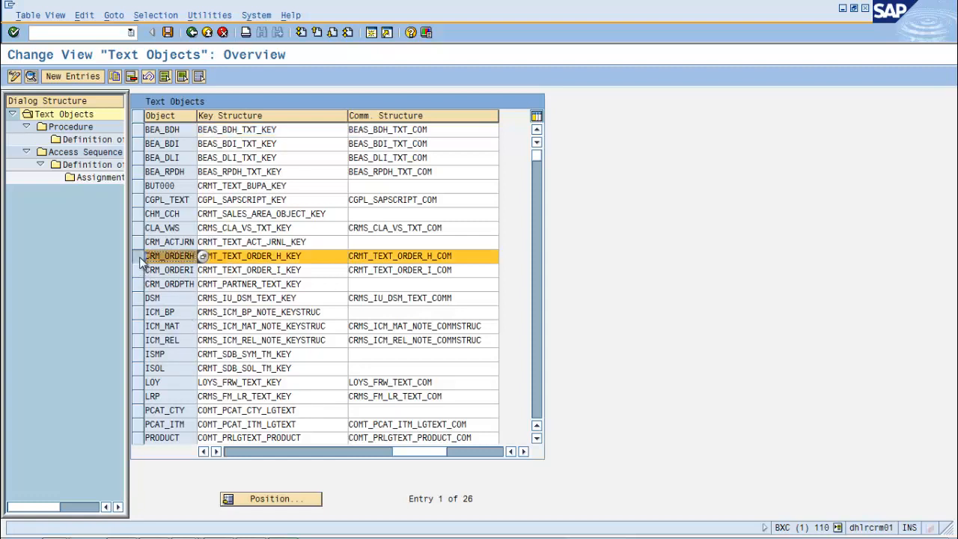
click(69, 129)
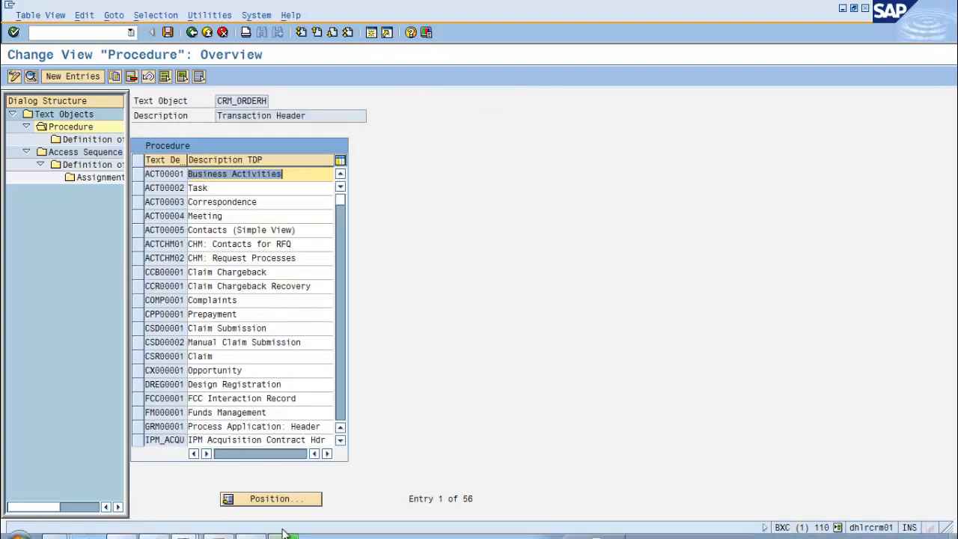
click(267, 503)
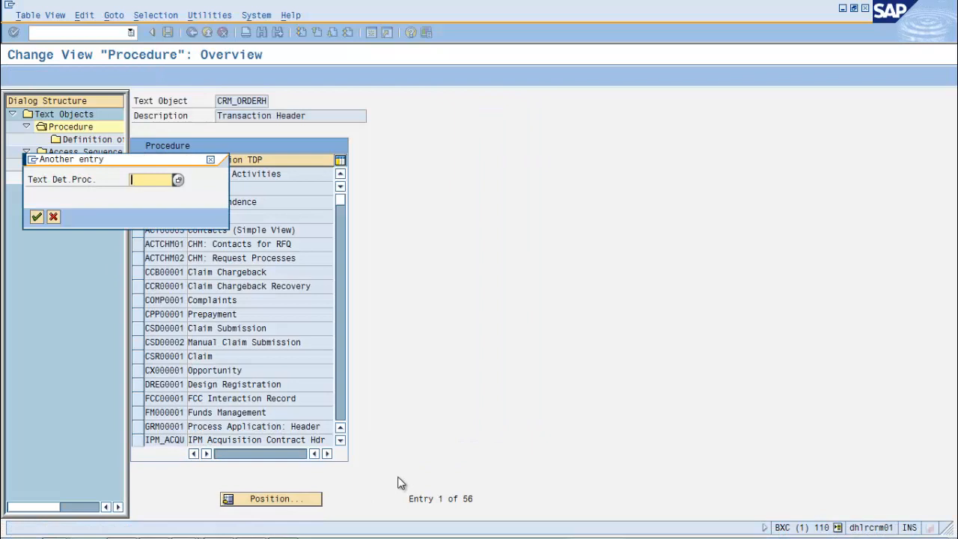
text(LEAD0001)
key(Return)
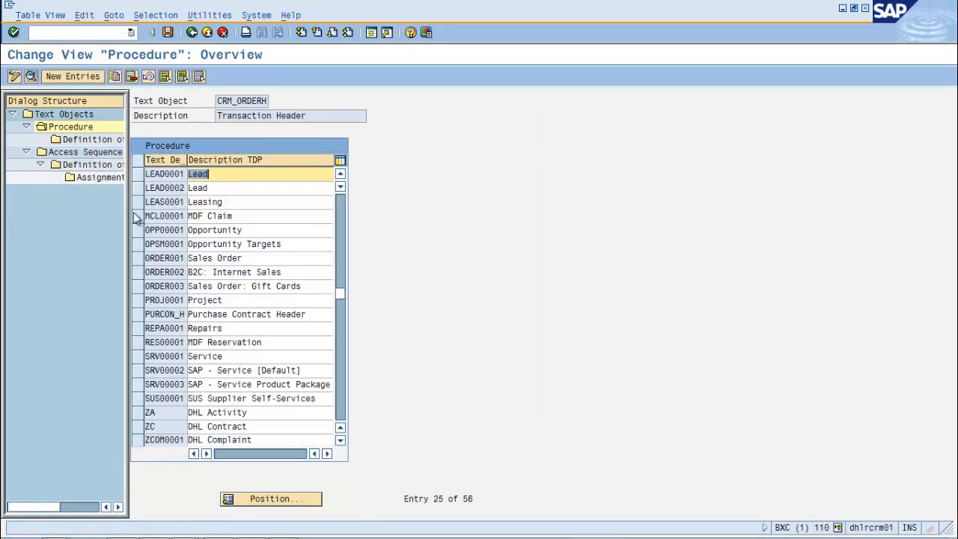
click(138, 174)
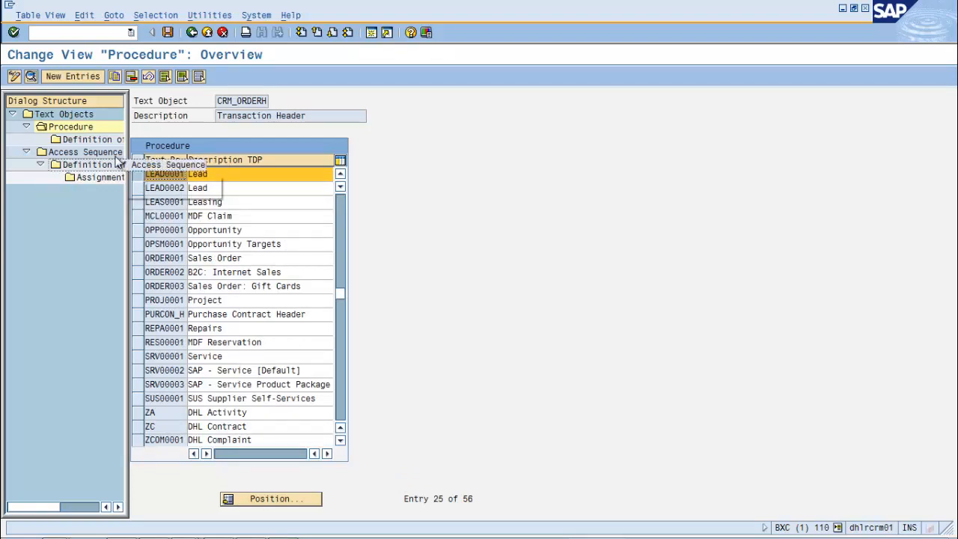
click(89, 140)
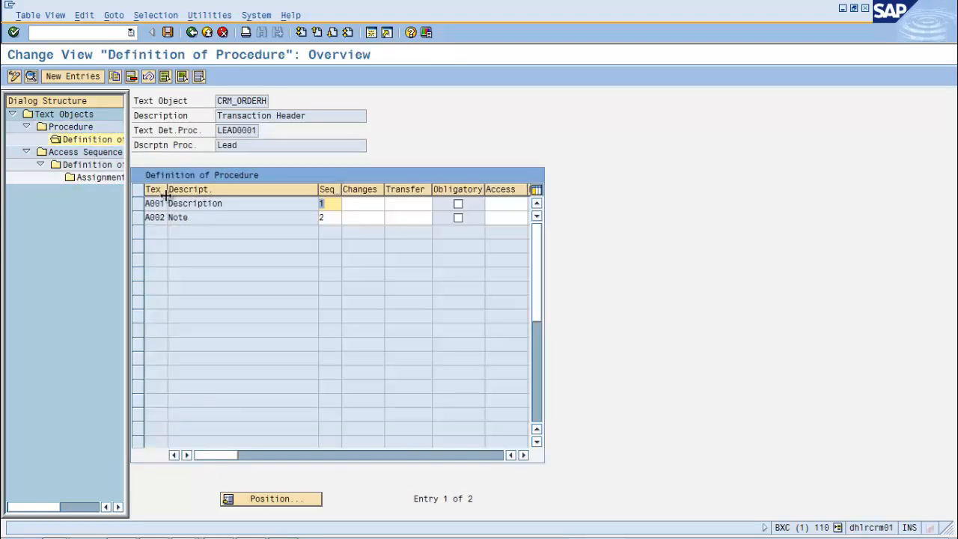
Examine the columns of the LEAD0001 procedure definition, widening the Text Type column and the dialog structure for readability.
drag(168, 189, 241, 190)
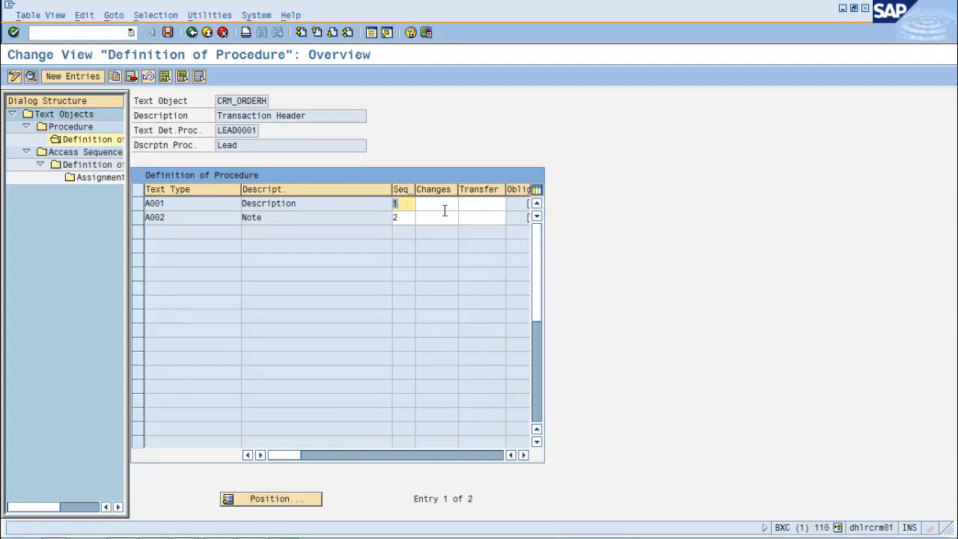
click(523, 456)
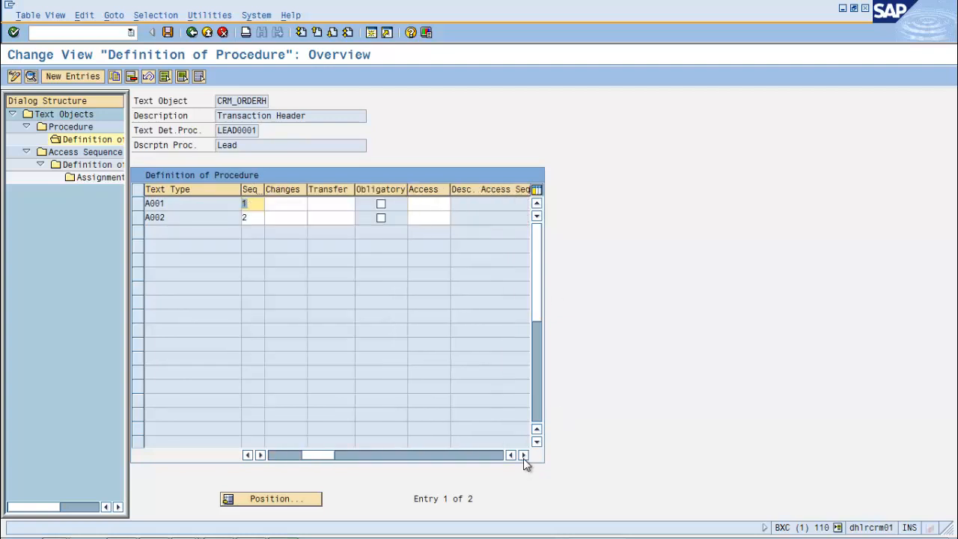
click(523, 456)
click(523, 456)
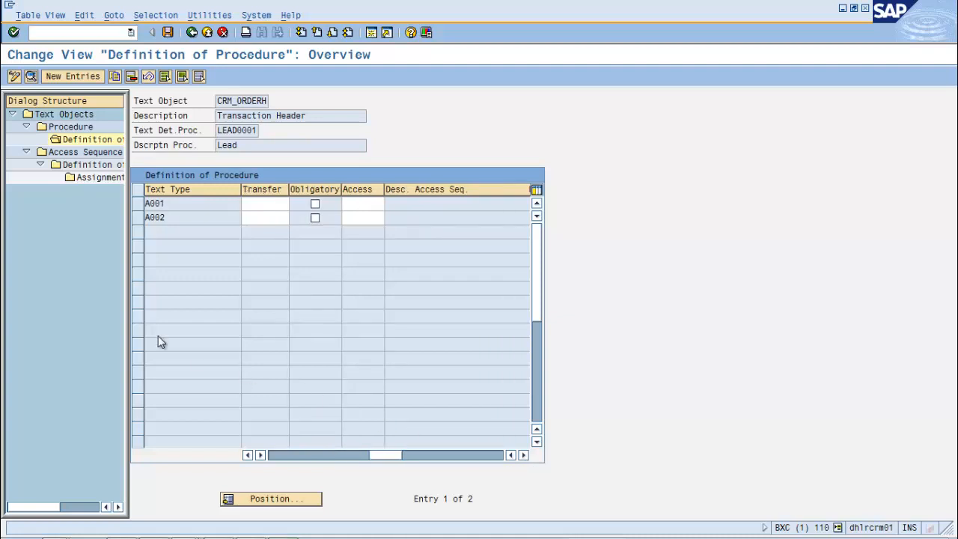
drag(123, 311, 274, 297)
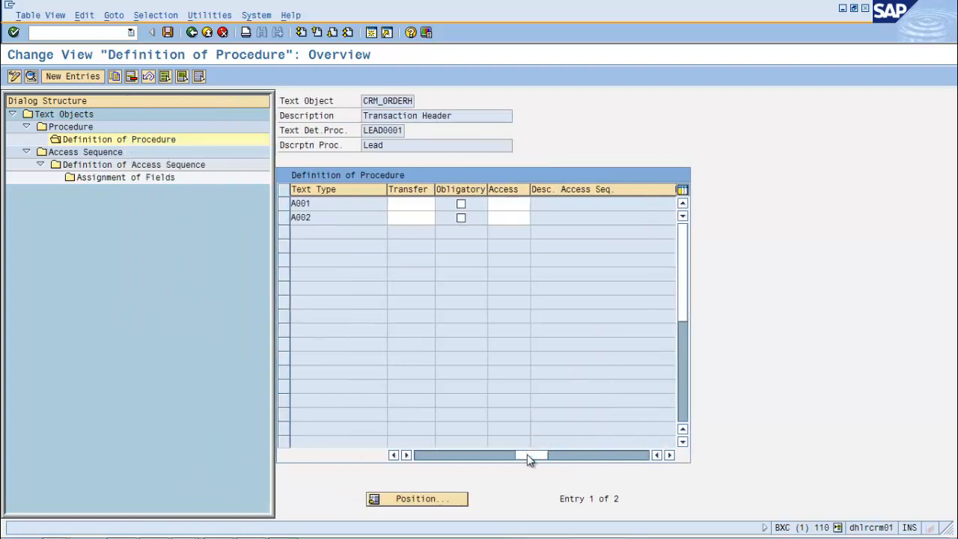
drag(466, 461, 411, 460)
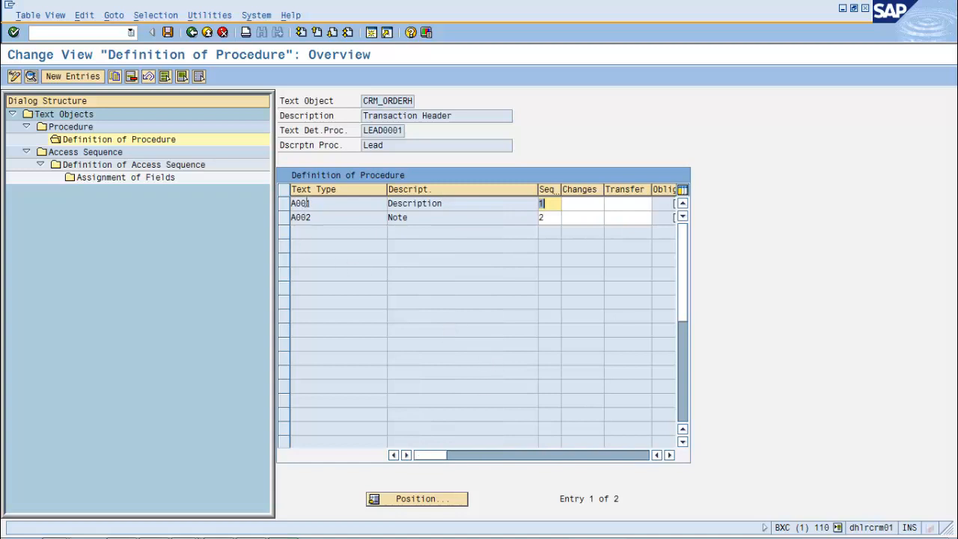
Start a new entry in procedure LEAD0001 and look through the text types available for CRM_ORDERH.
click(81, 75)
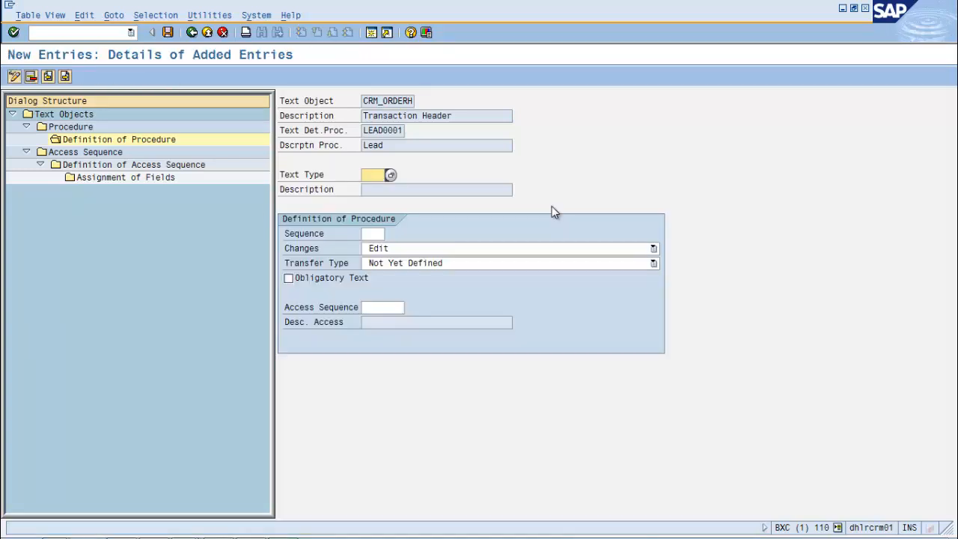
click(391, 175)
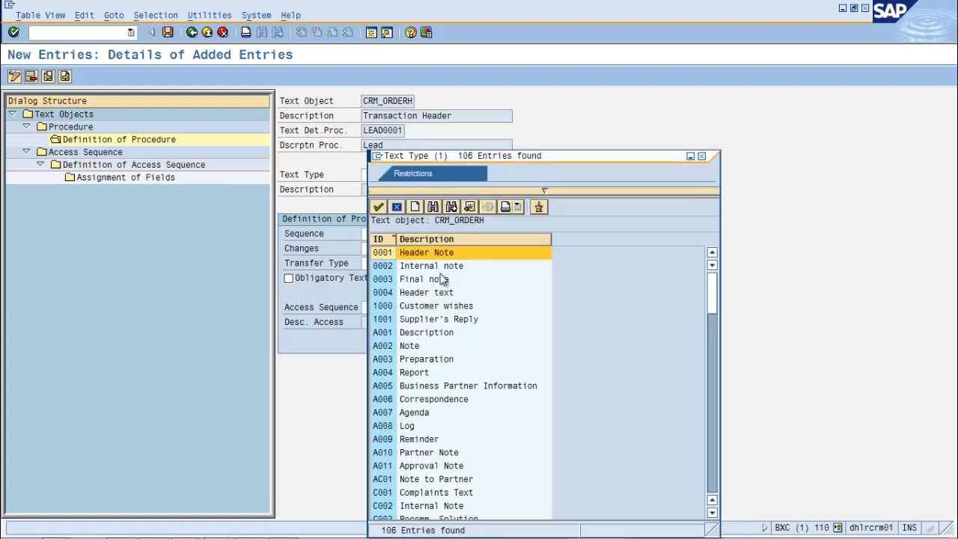
scroll(509, 314, down, 1)
scroll(509, 314, down, 20)
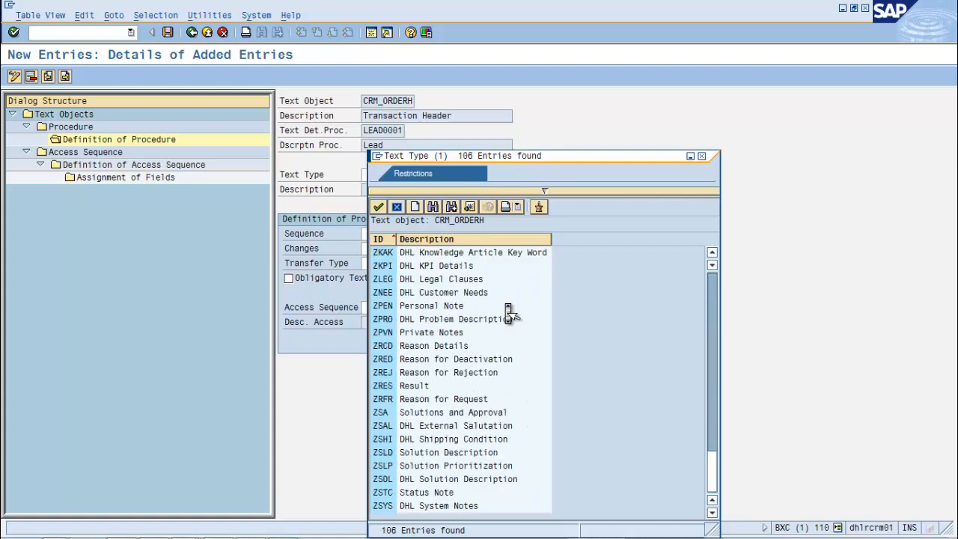
click(701, 156)
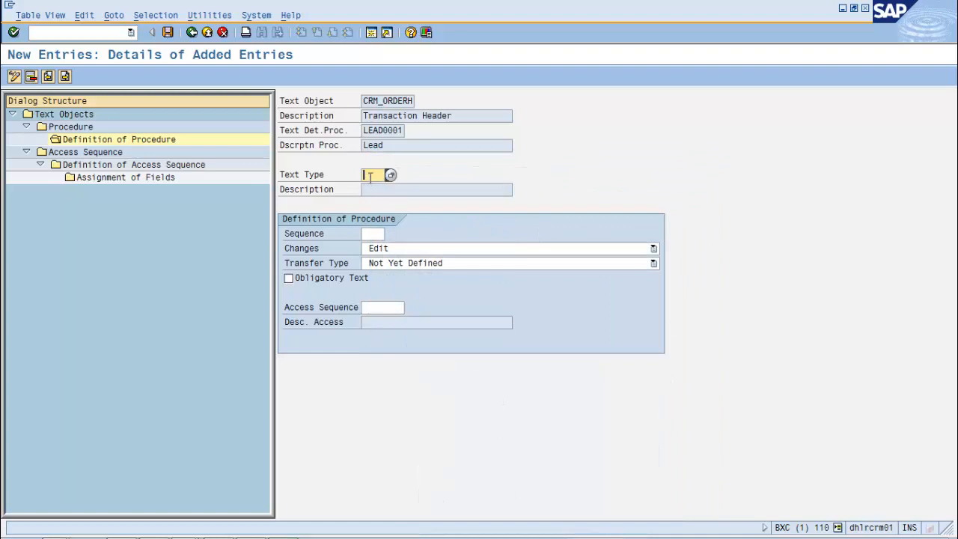
click(367, 234)
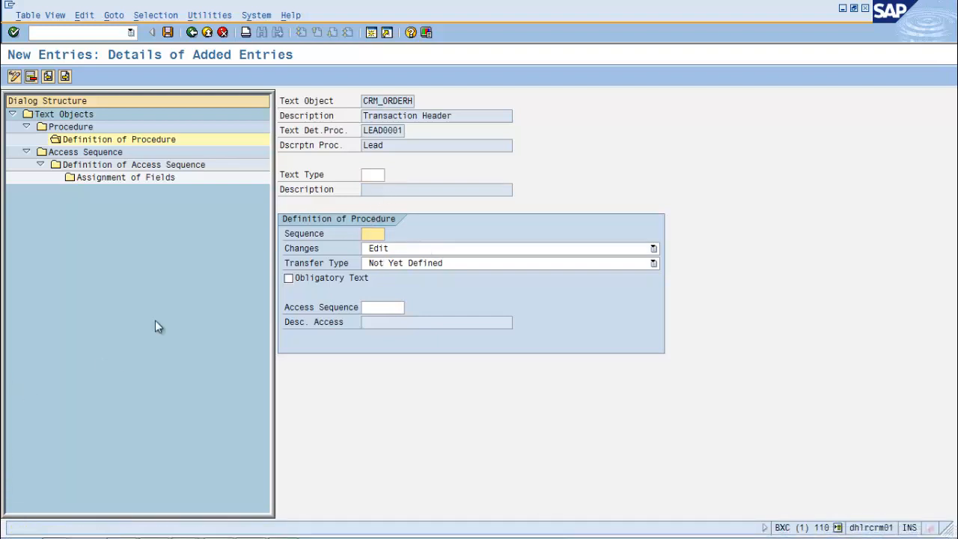
Assign text type A008 (Log) to the new procedure entry and set its sequence to 3.
click(373, 174)
click(391, 176)
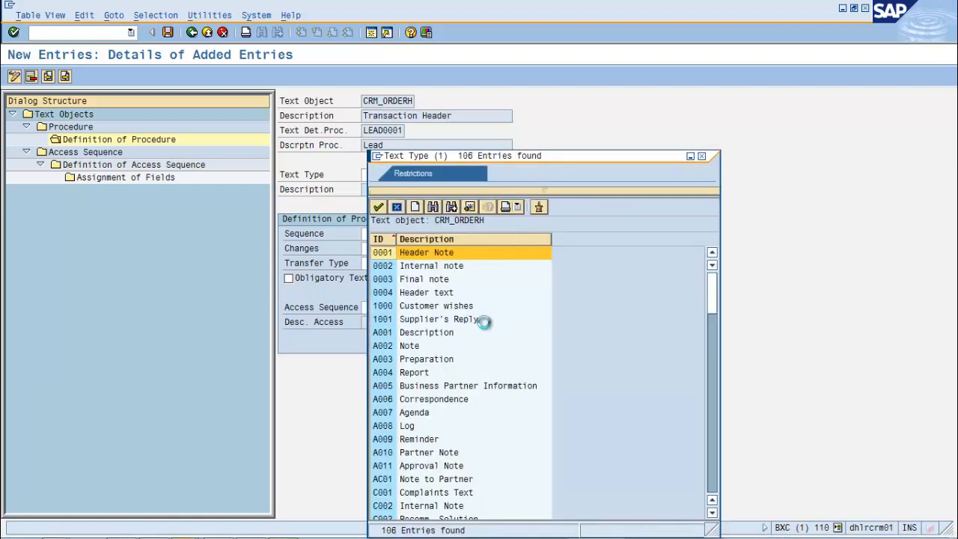
click(433, 207)
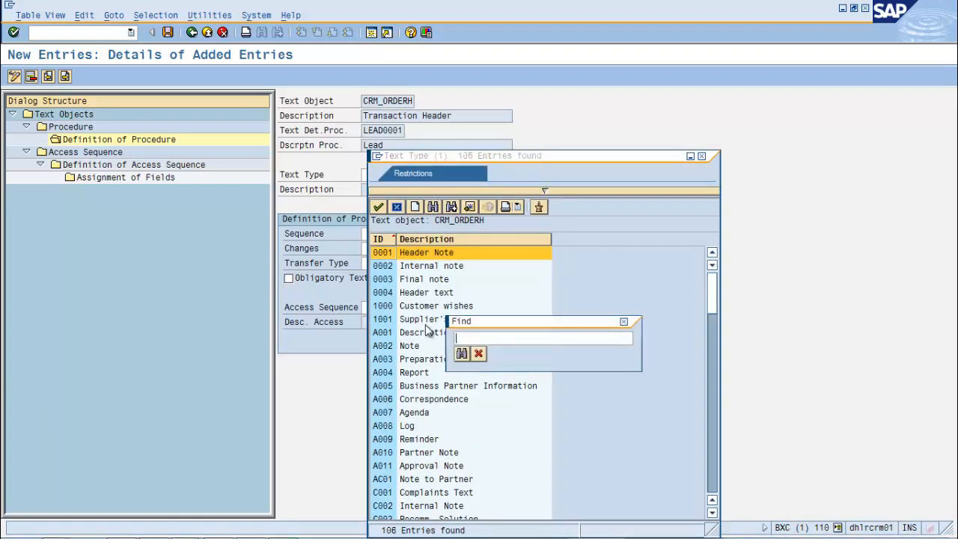
click(478, 353)
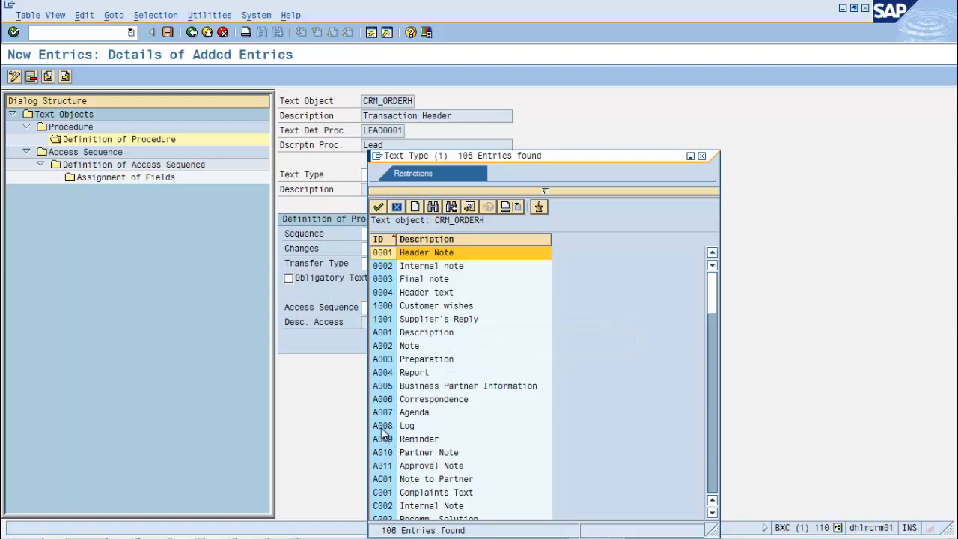
click(383, 426)
double_click(381, 427)
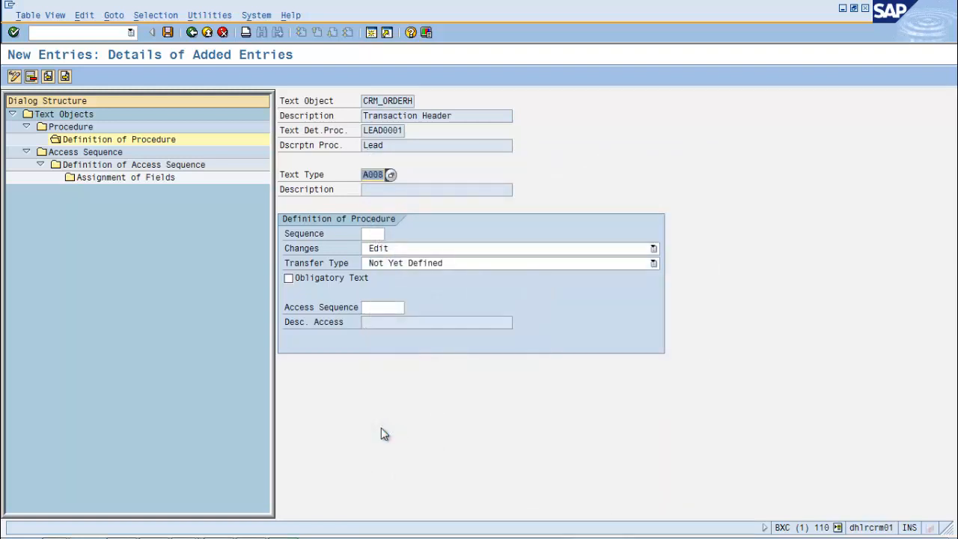
click(376, 234)
text(3)
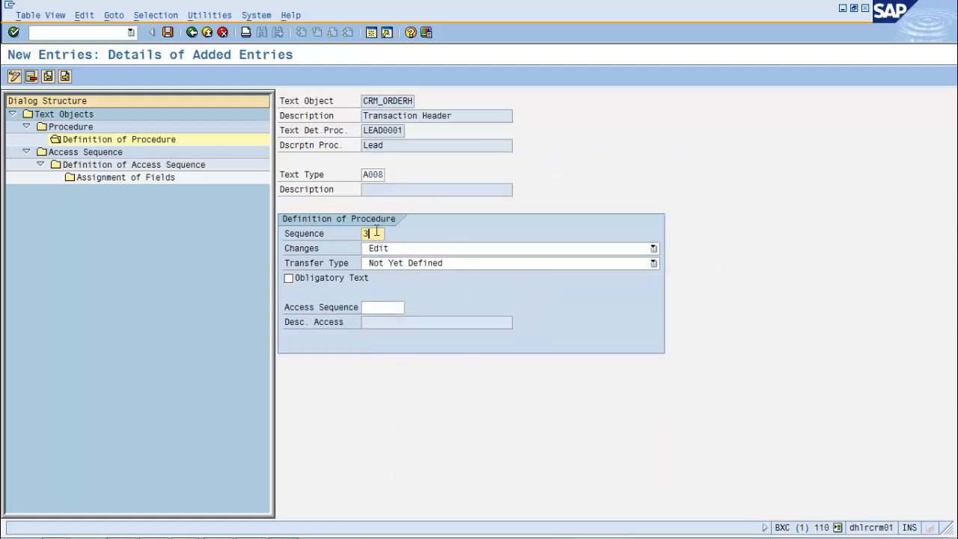
Set the entry's Changes option to R Display Log and choose Not Yet Defined as the transfer type.
click(430, 249)
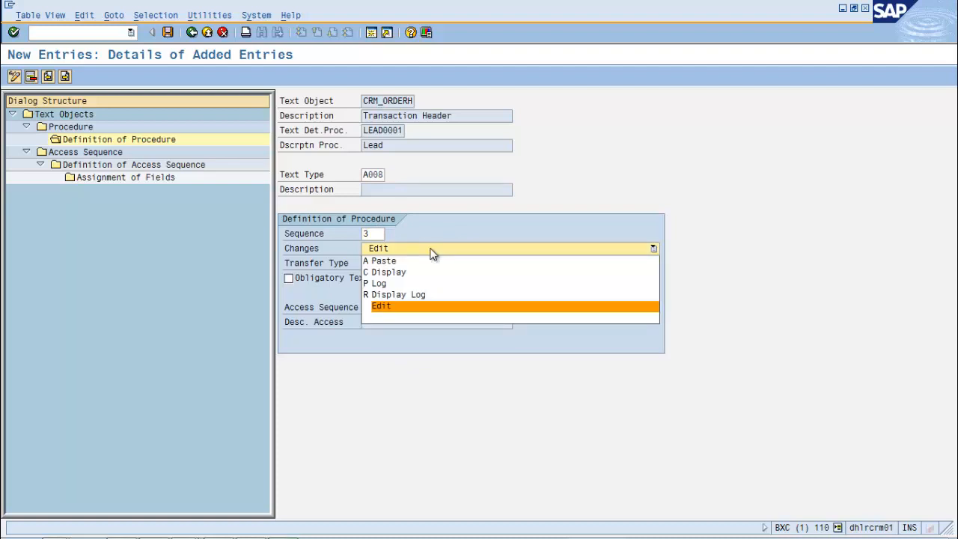
click(404, 297)
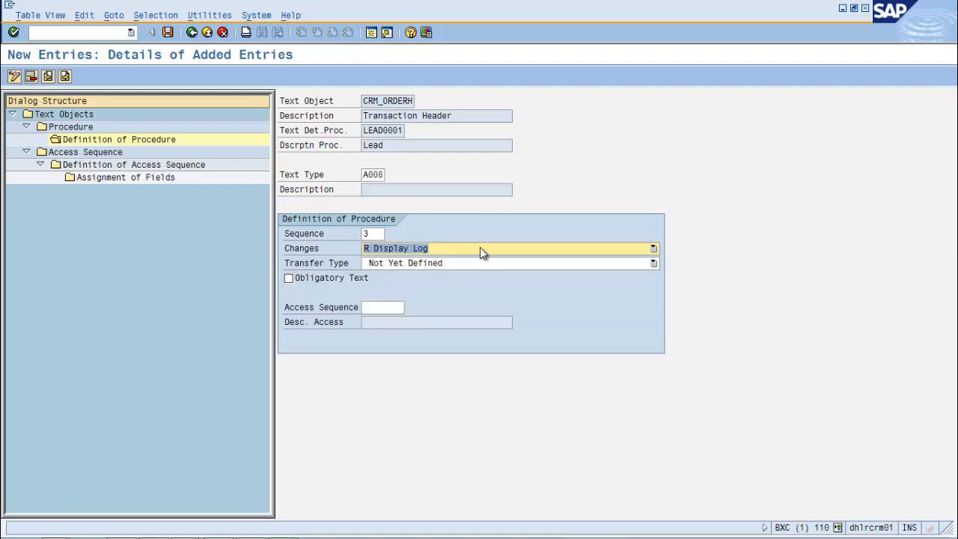
click(438, 266)
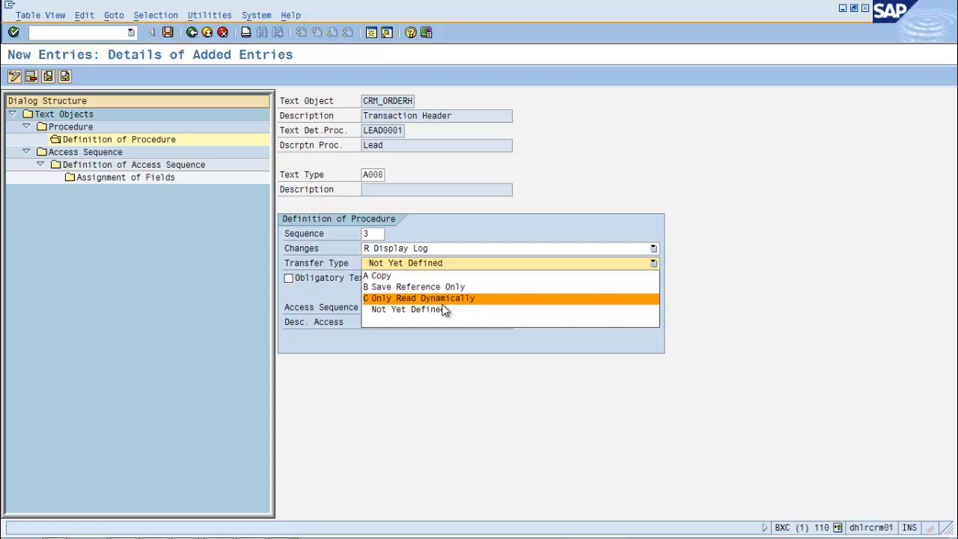
click(419, 310)
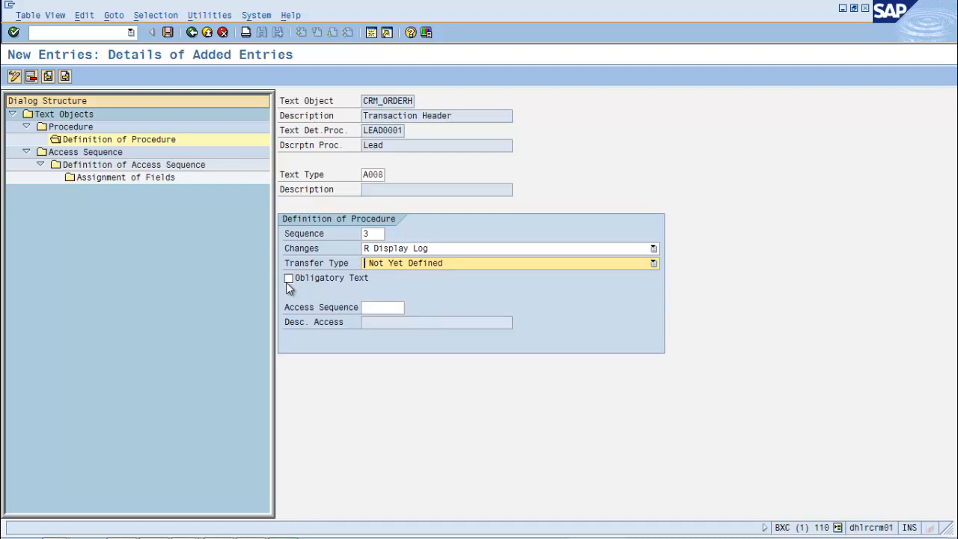
Leave the access sequence empty, save the new entry with the proposed customizing request, and return to the procedure overview.
click(386, 309)
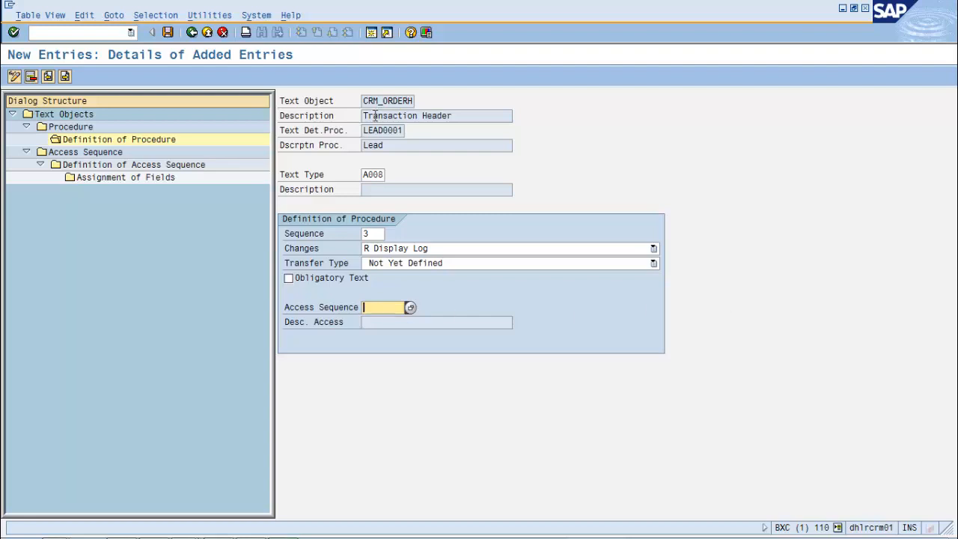
key(Return)
key(Return)
click(173, 35)
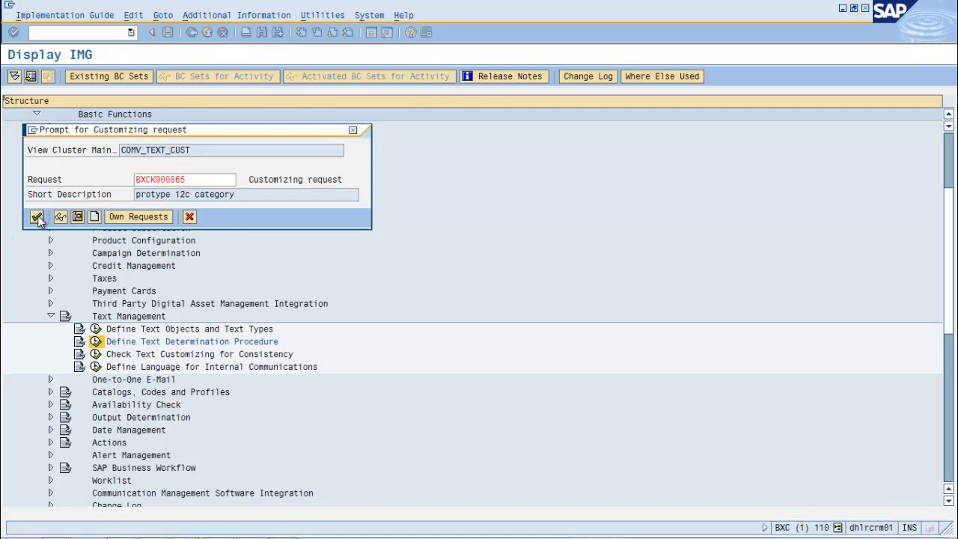
click(37, 217)
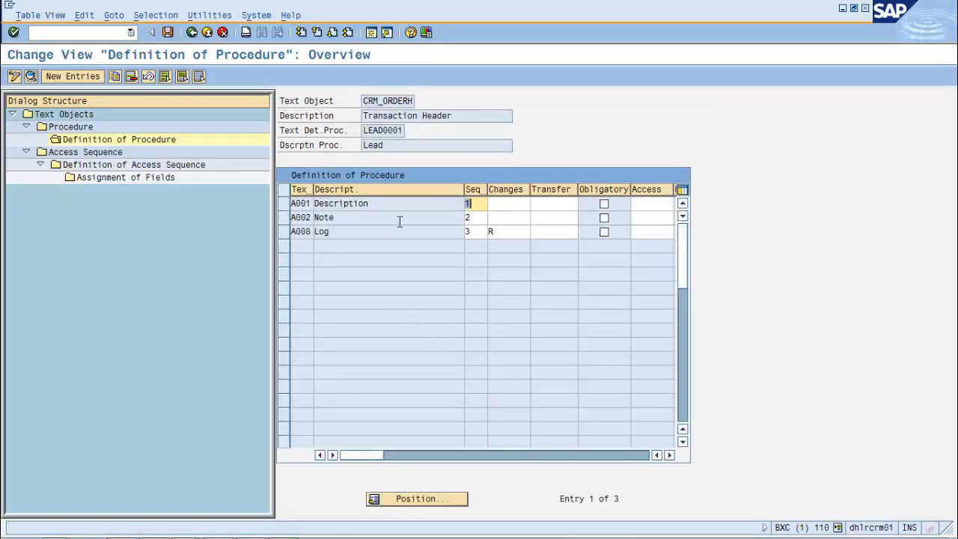
Set the Changes control to P (Log) for text types A001 Description and A002 Note, and save the procedure.
click(505, 207)
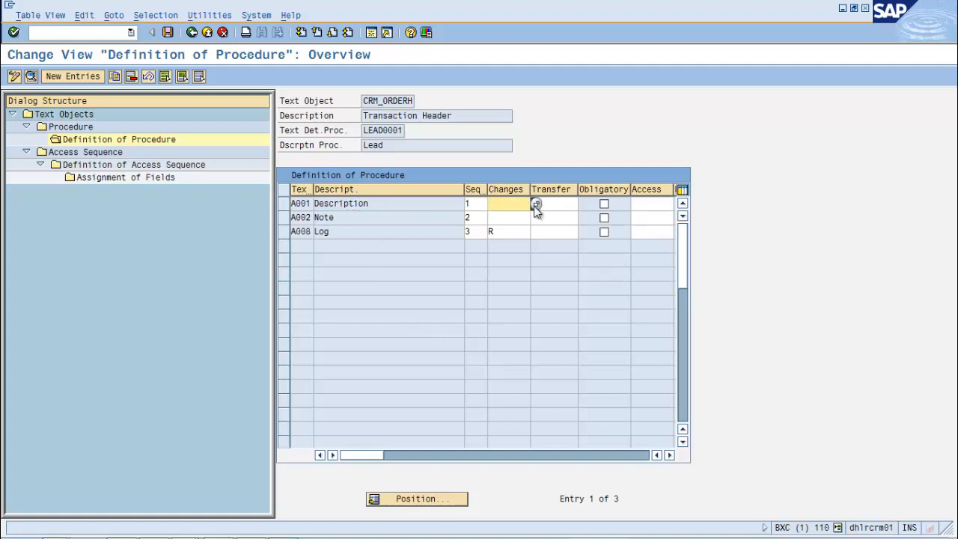
click(534, 206)
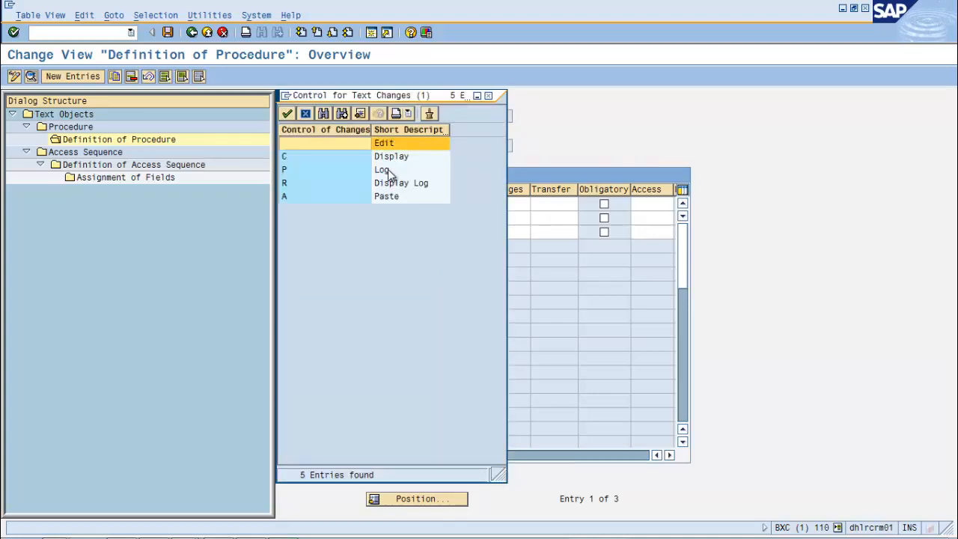
double_click(383, 170)
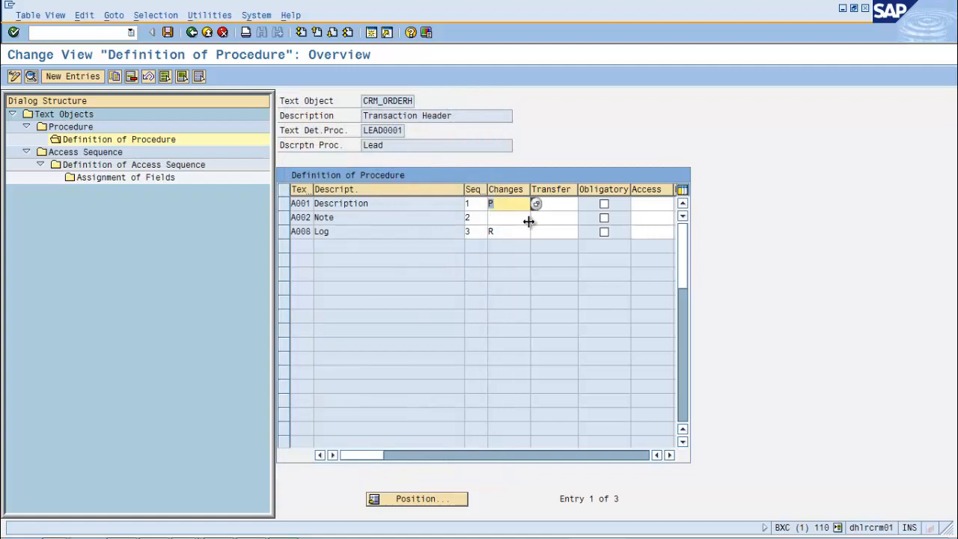
click(520, 217)
click(536, 218)
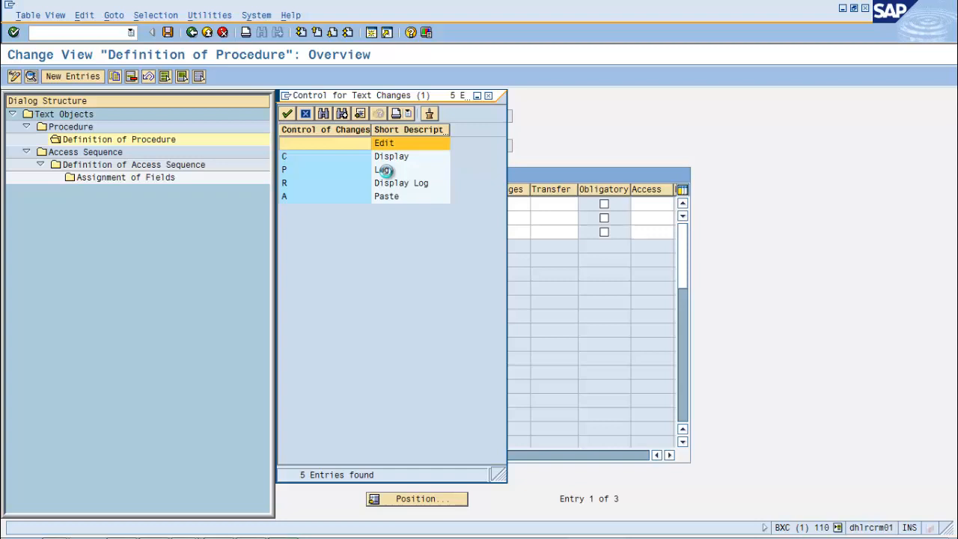
double_click(388, 177)
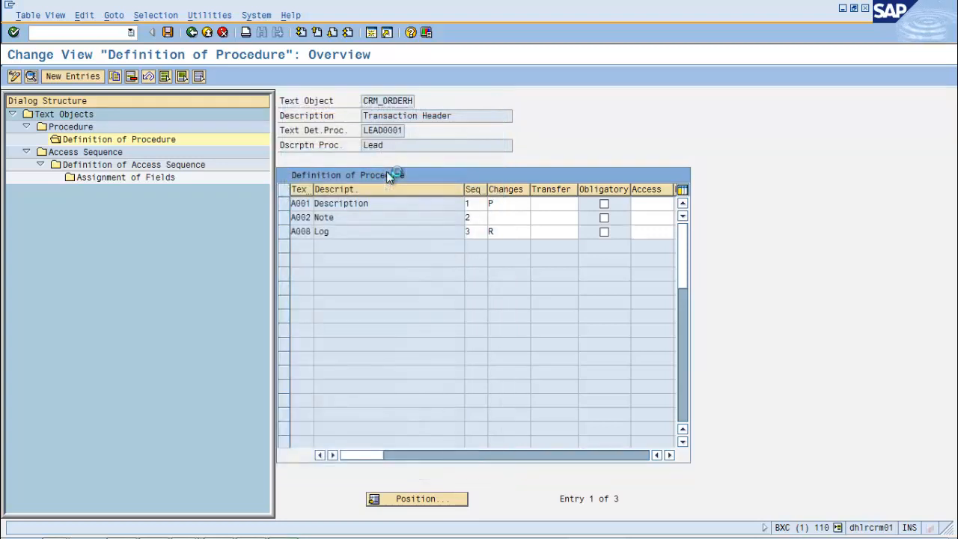
click(506, 232)
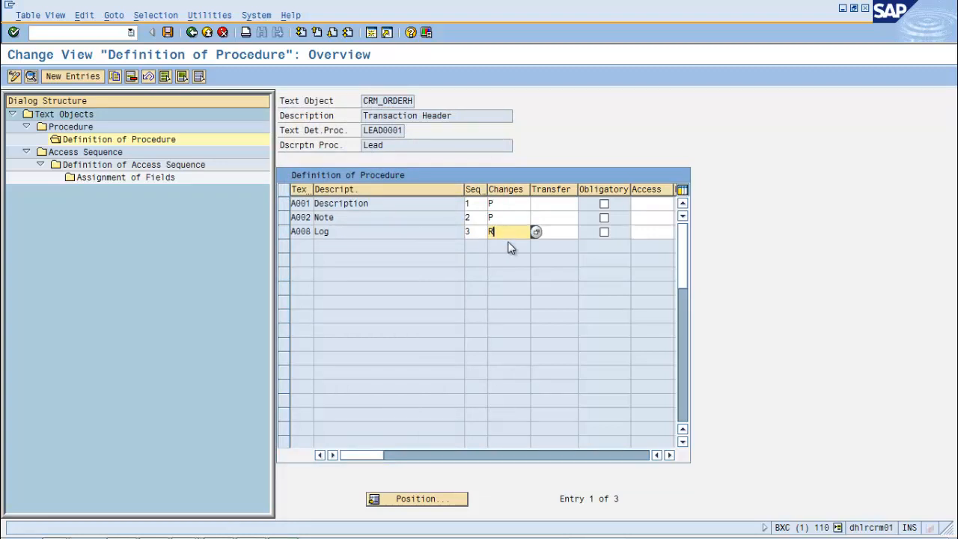
click(169, 33)
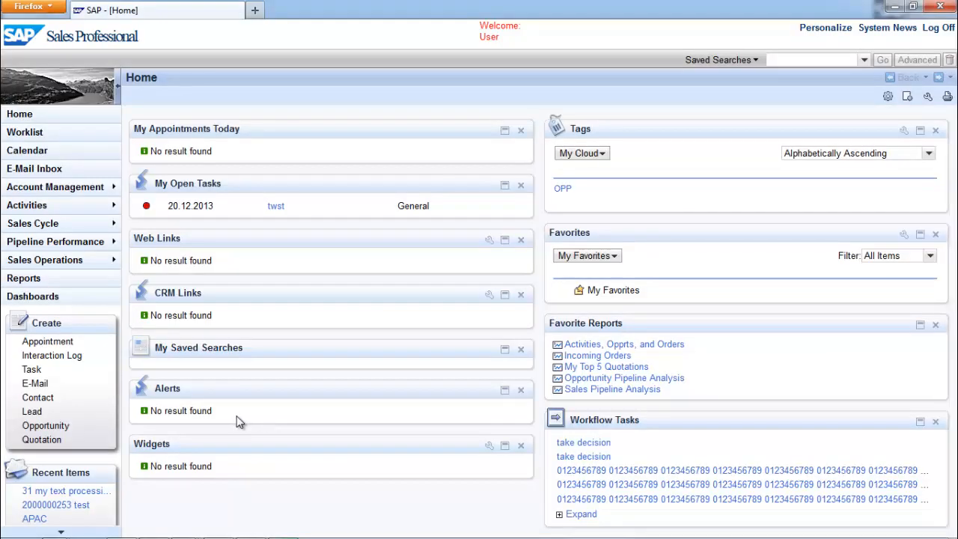
Switch to the SAP CRM web client, create a new lead, and add a Description note reading "my description".
click(52, 411)
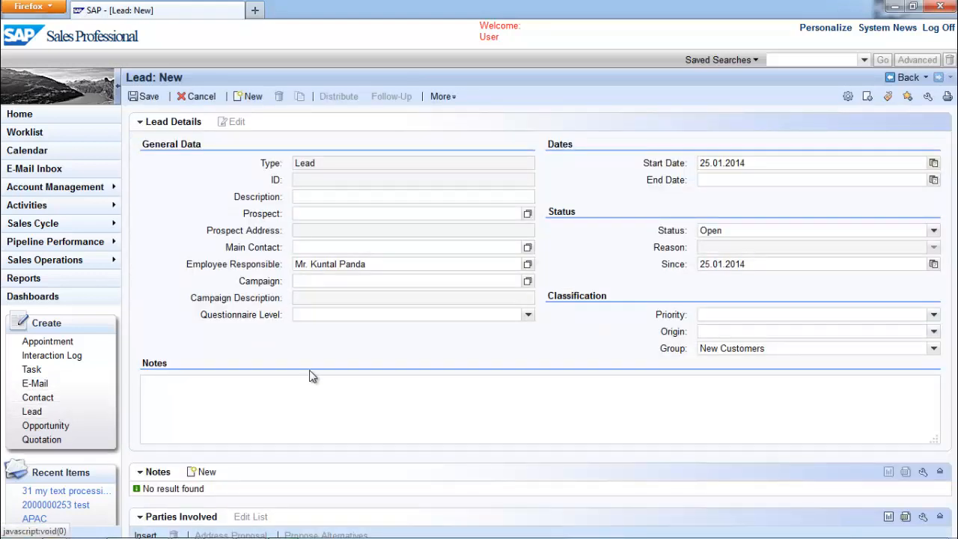
click(207, 471)
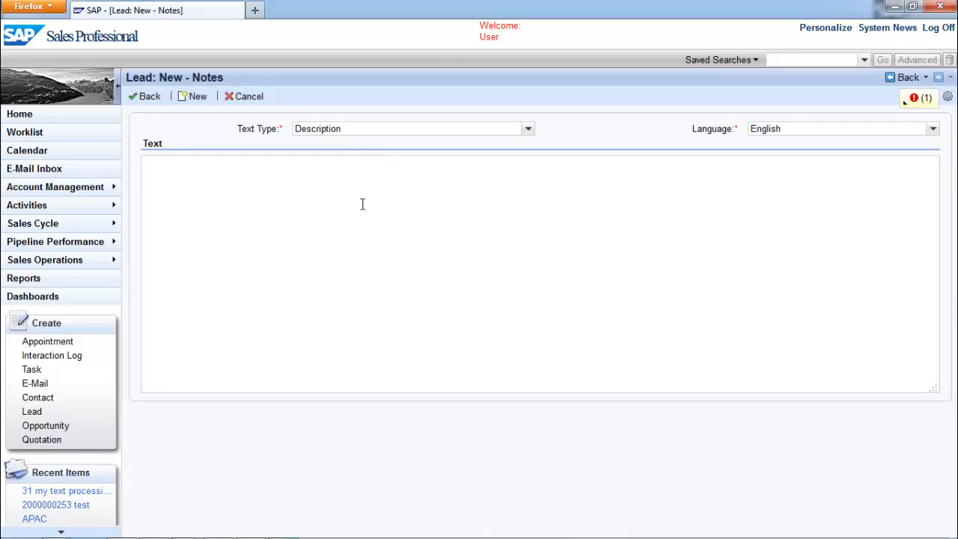
click(362, 204)
text(my description)
click(154, 102)
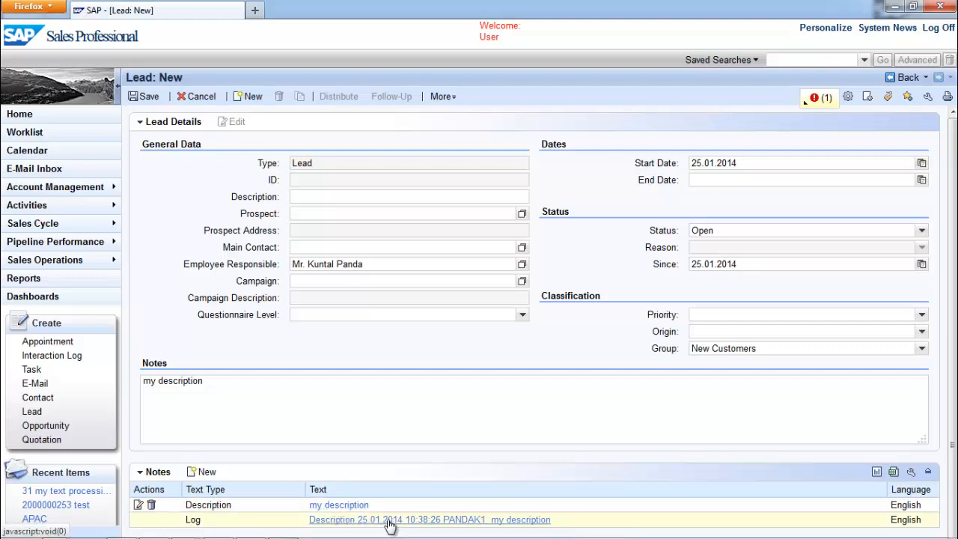
Add an English note of text type Note reading "my note" to the new lead.
click(202, 472)
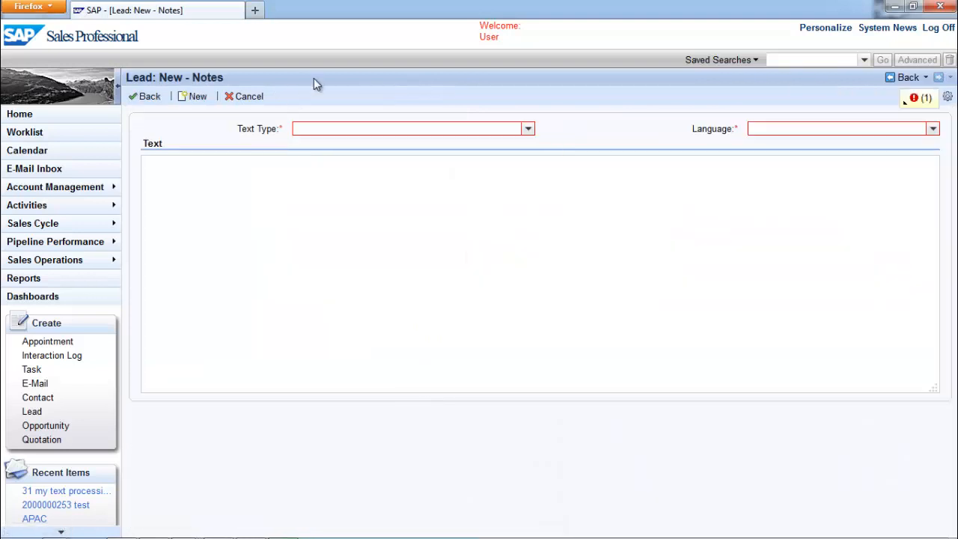
click(341, 130)
click(330, 156)
click(312, 195)
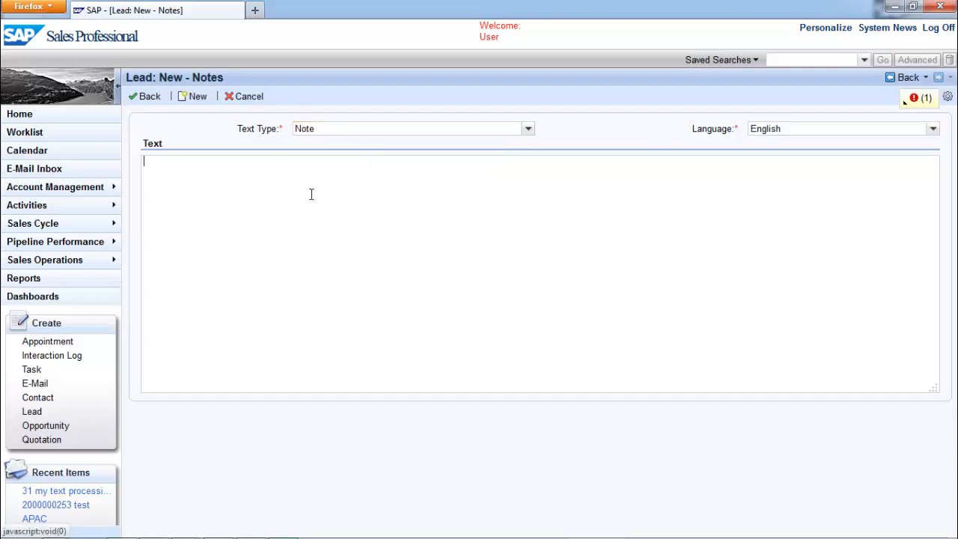
text(my nite)
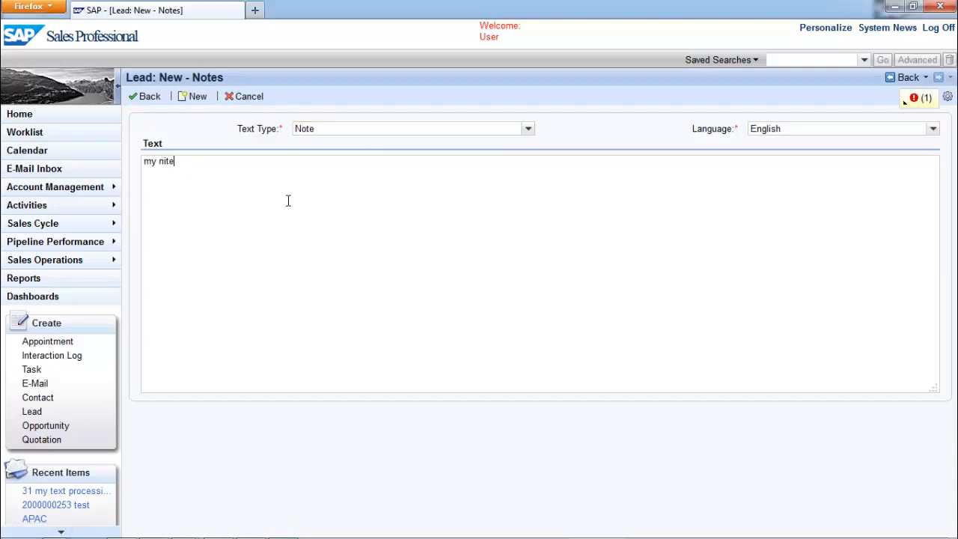
key(BackSpace)
key(BackSpace)
key(BackSpace)
text(ote)
click(146, 95)
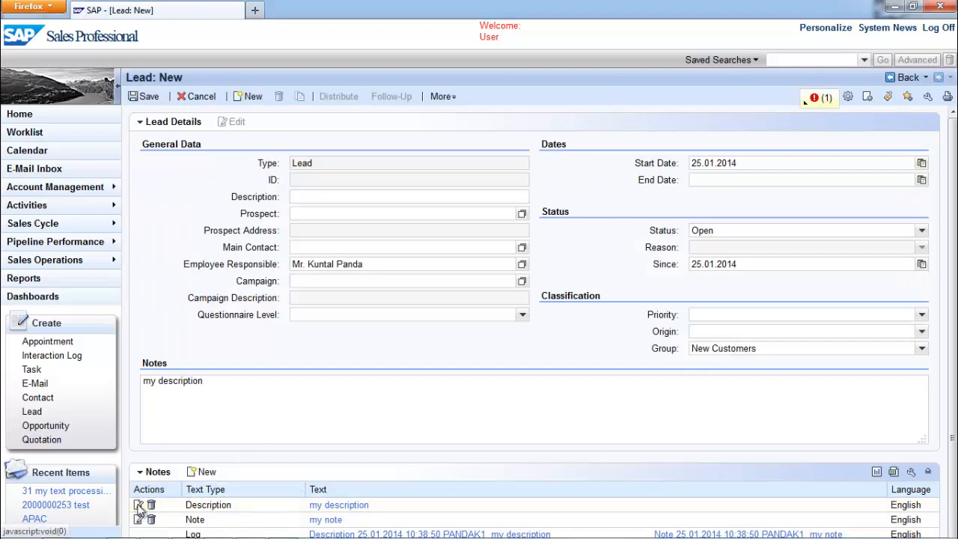
Change the lead's Description note to read "my new description" and open the Log entry in its notes.
click(462, 363)
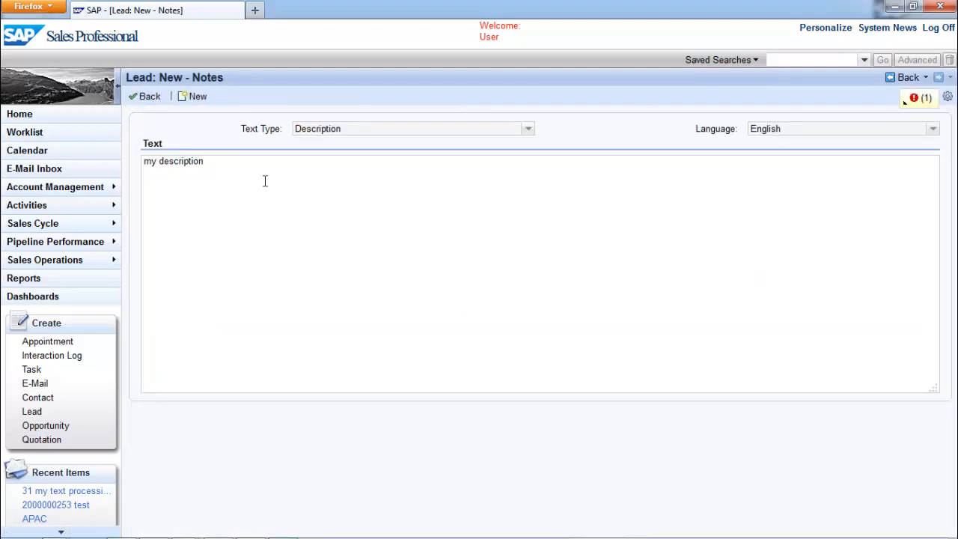
click(159, 162)
text(new)
click(161, 99)
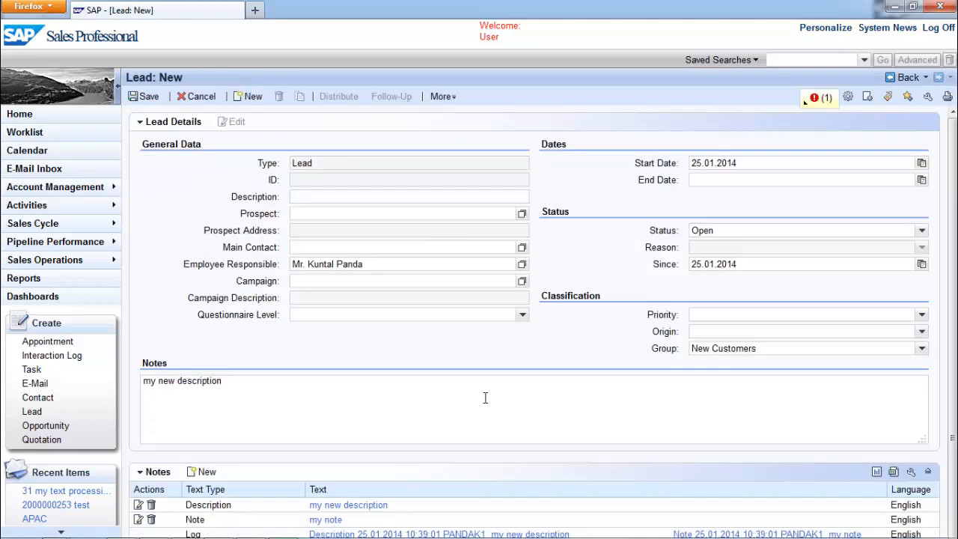
scroll(485, 398, down, 1)
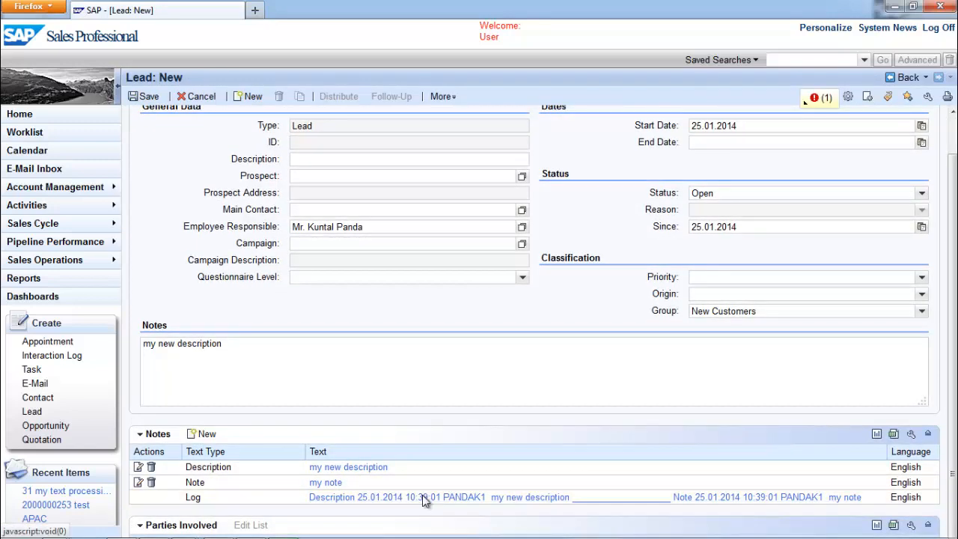
click(423, 497)
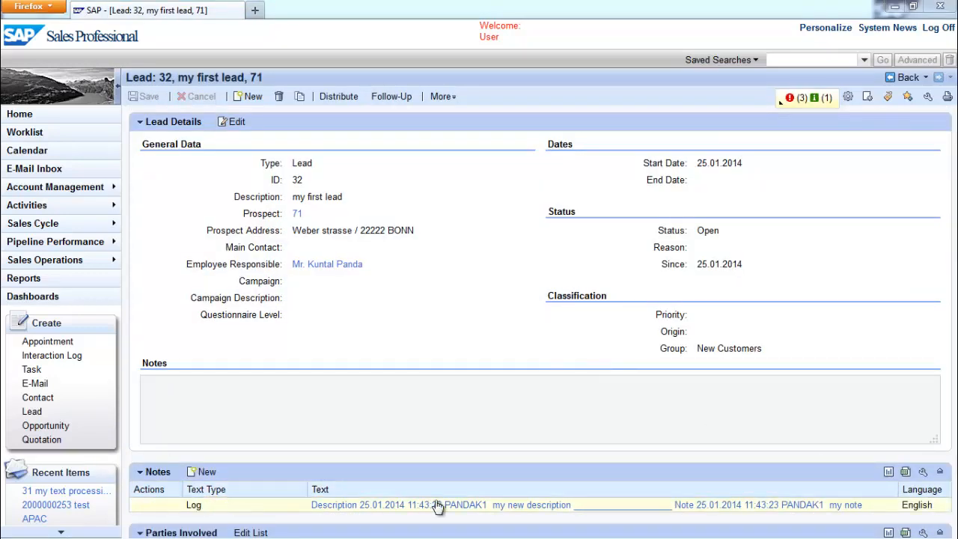
Add and save a Description note reading "my new description after save" on lead 32, and review the lead's Log entry.
click(206, 474)
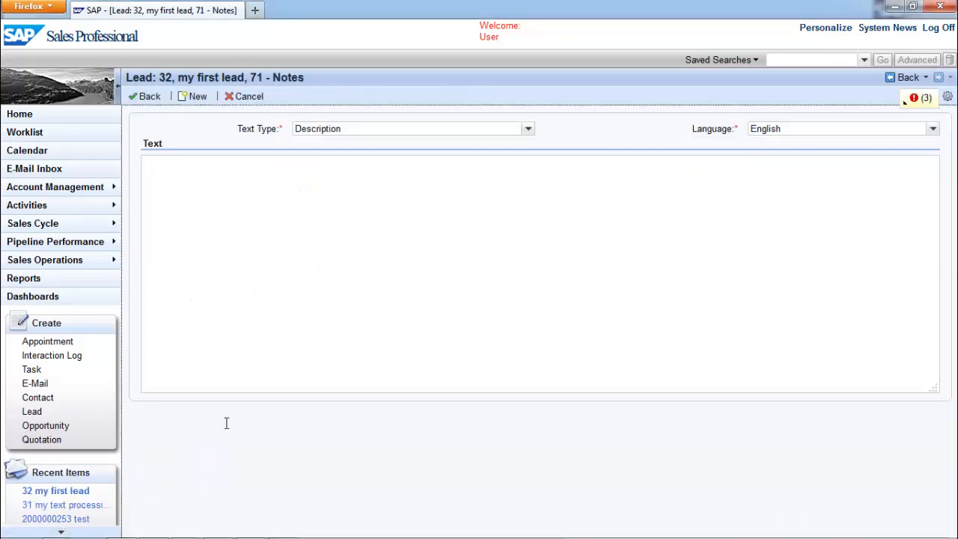
click(327, 226)
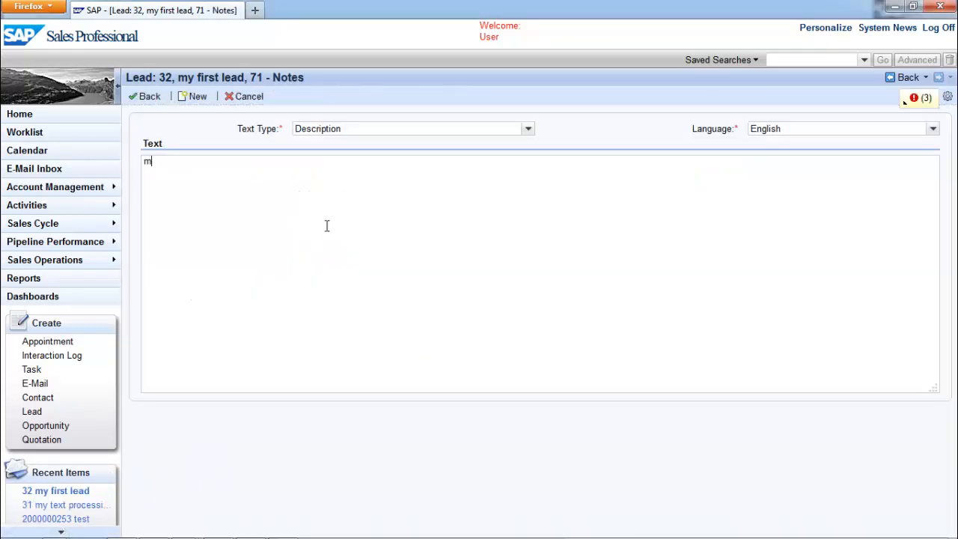
text(my new des)
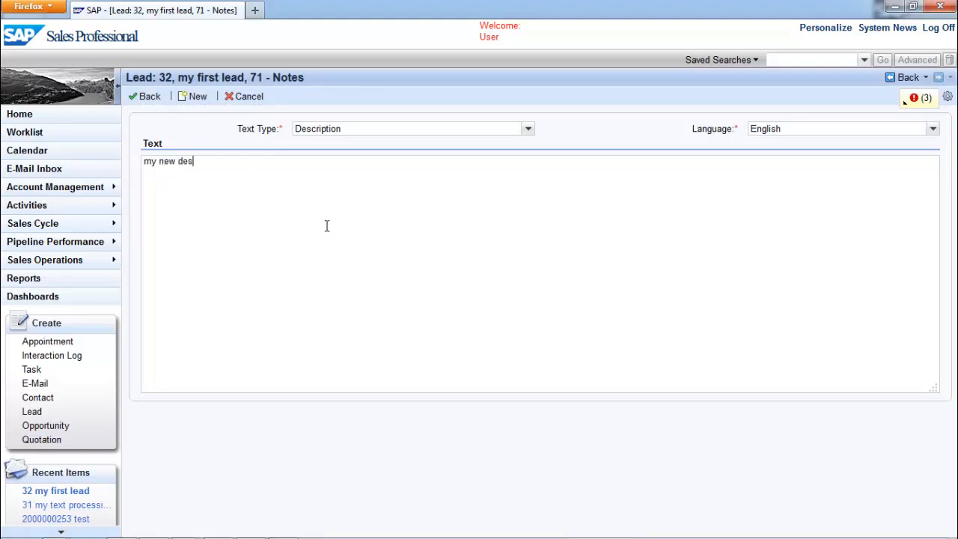
text(cription after save)
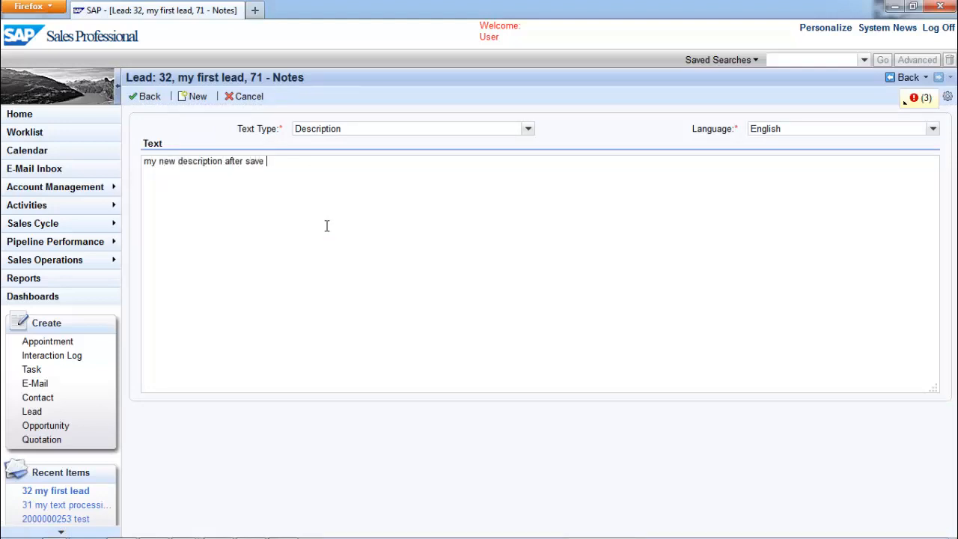
click(149, 97)
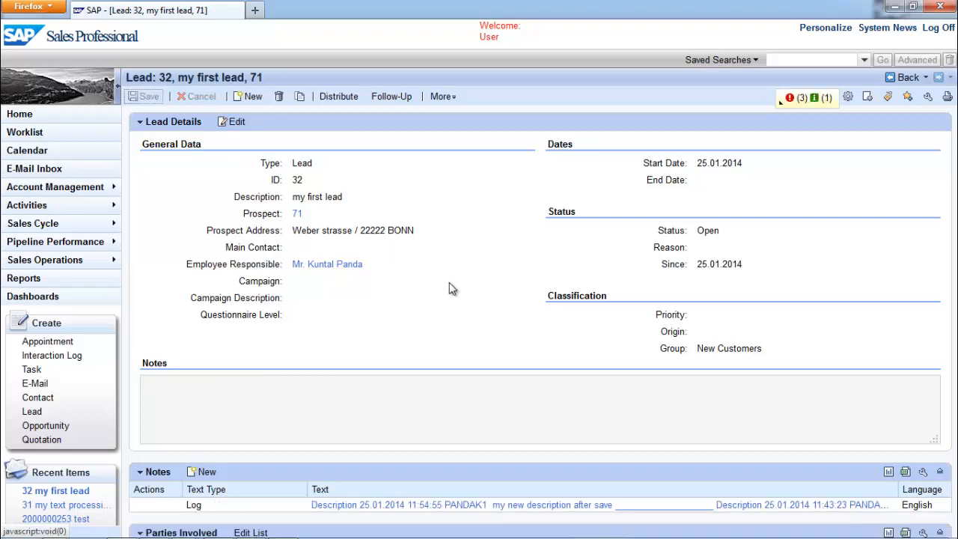
click(379, 505)
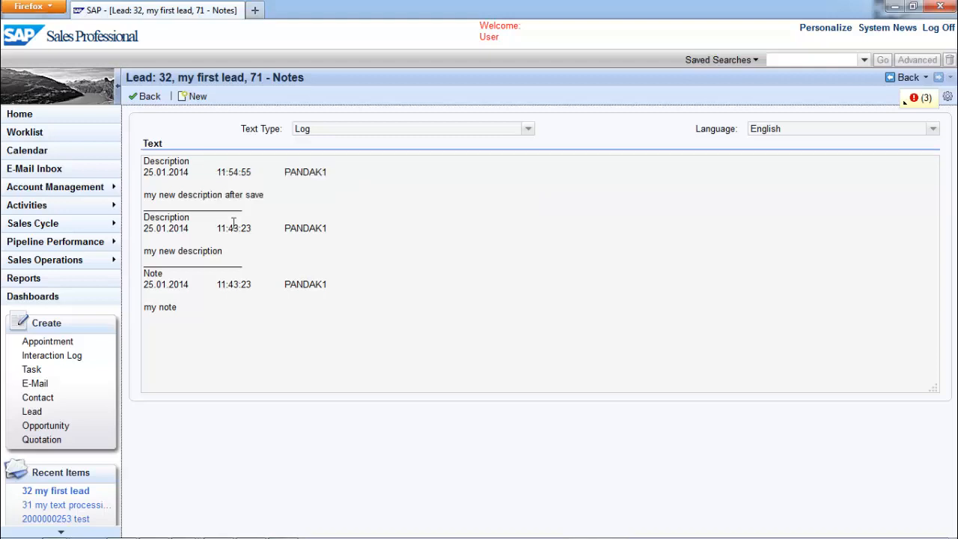
click(150, 98)
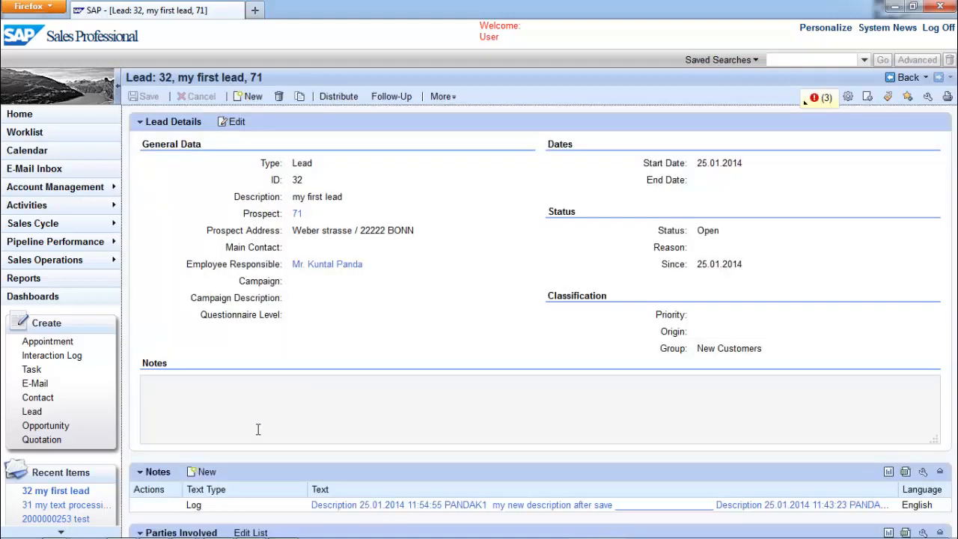
Add a note of text type Note reading "my new note after save" to lead 32 and save the lead.
click(205, 472)
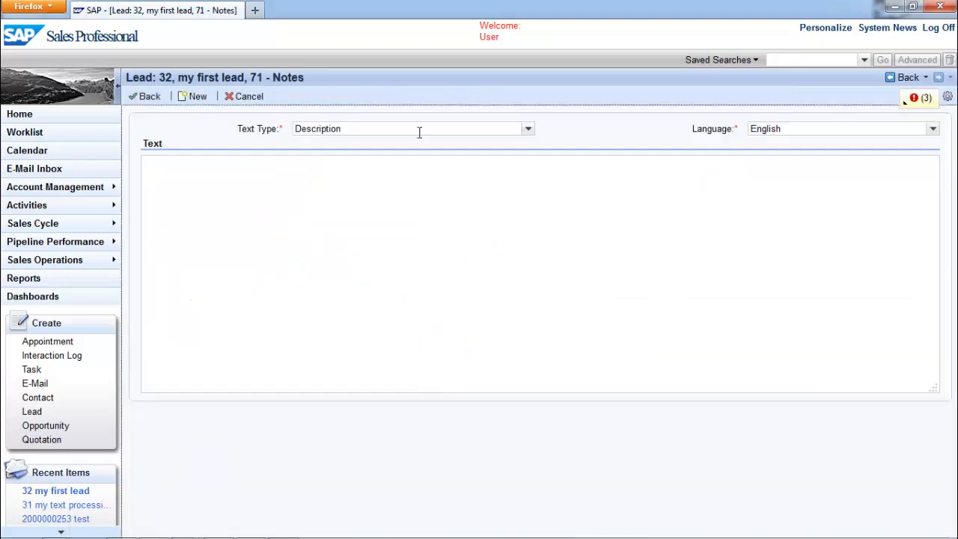
click(419, 131)
click(411, 155)
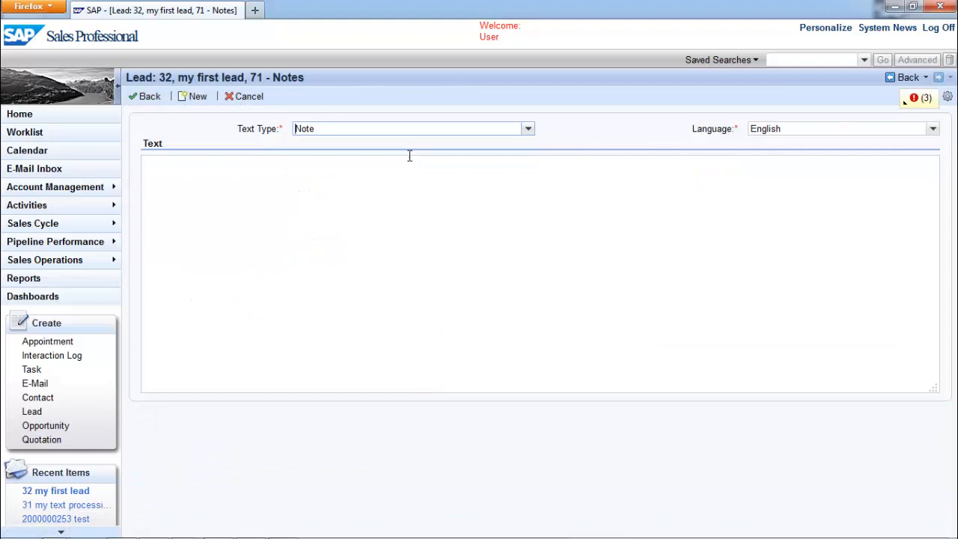
click(361, 211)
text(my ne)
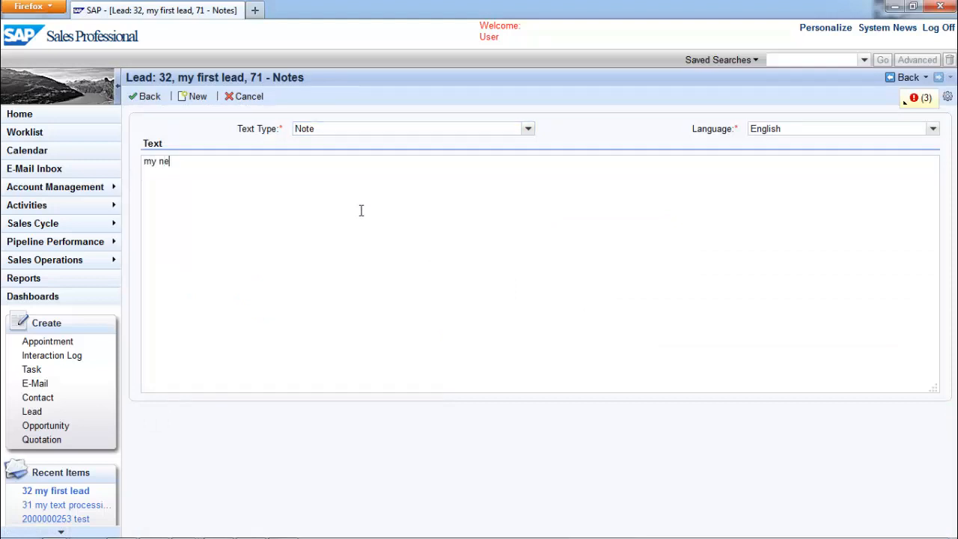
text(w note after save)
click(150, 96)
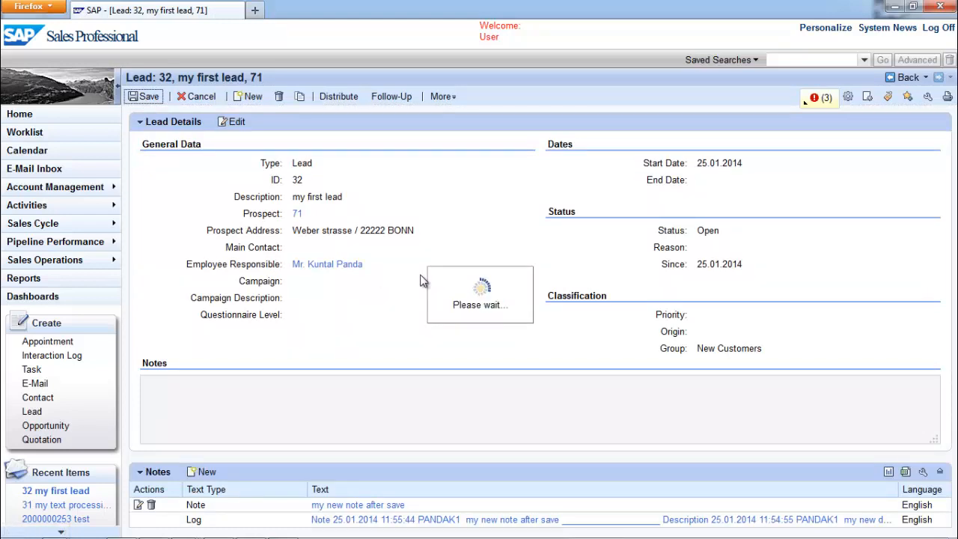
Open the lead's Log entry, examine the logged Note and Description changes, and return to the lead.
click(370, 509)
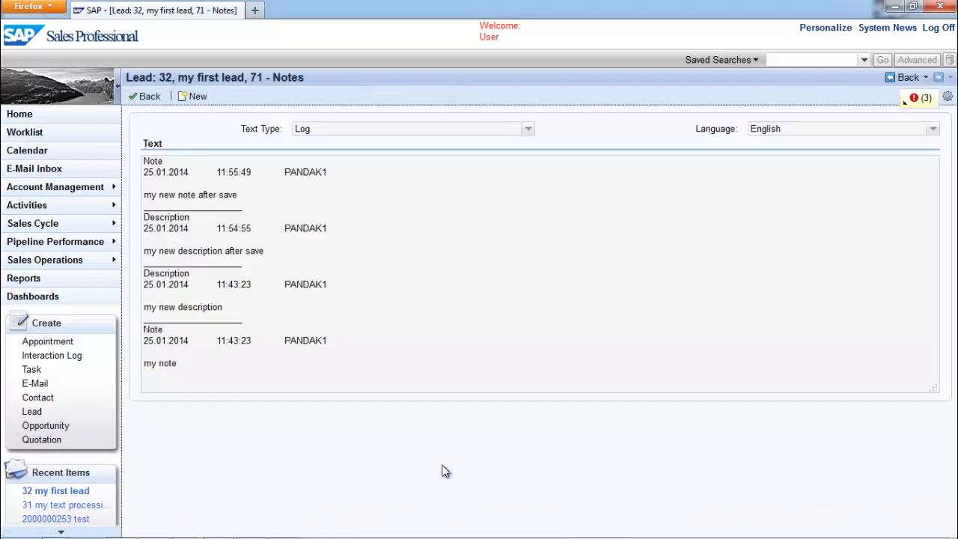
double_click(164, 162)
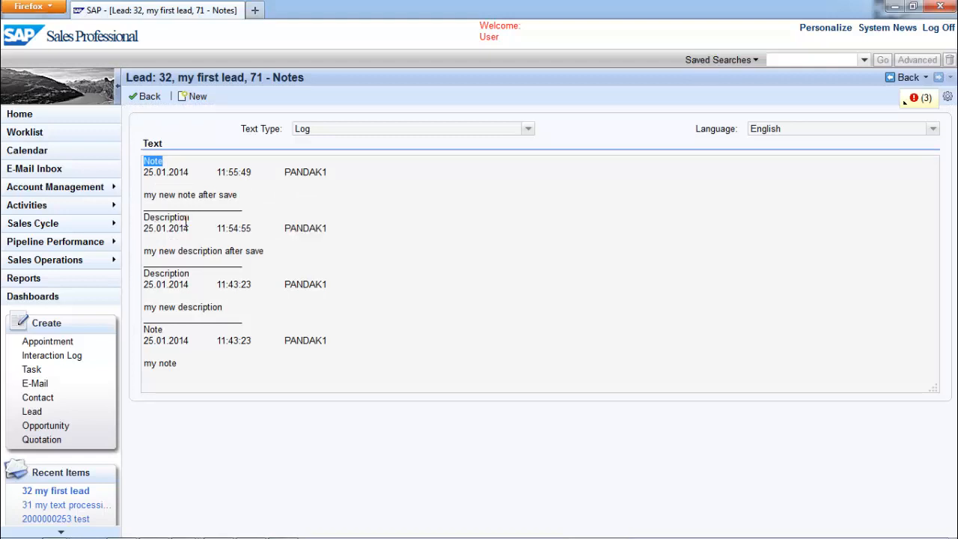
drag(186, 218, 129, 220)
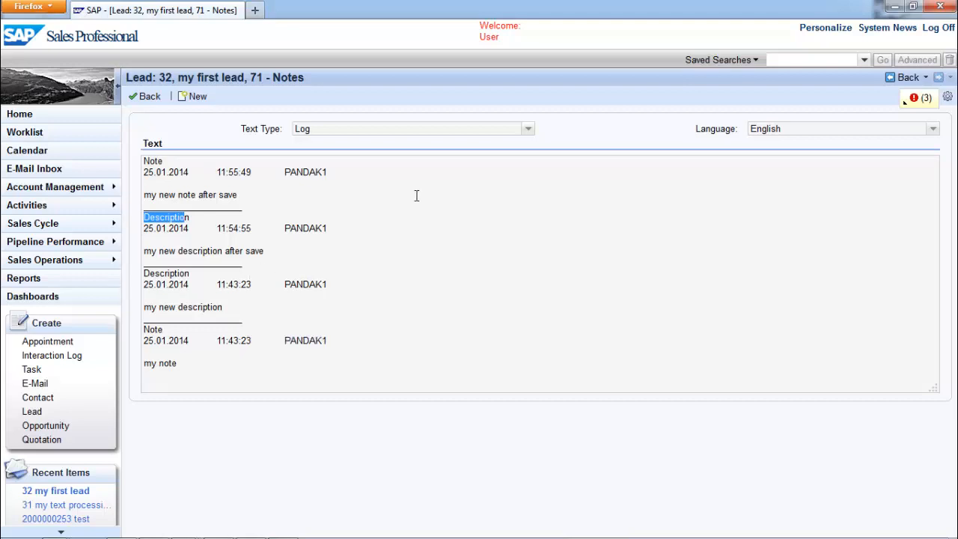
click(142, 101)
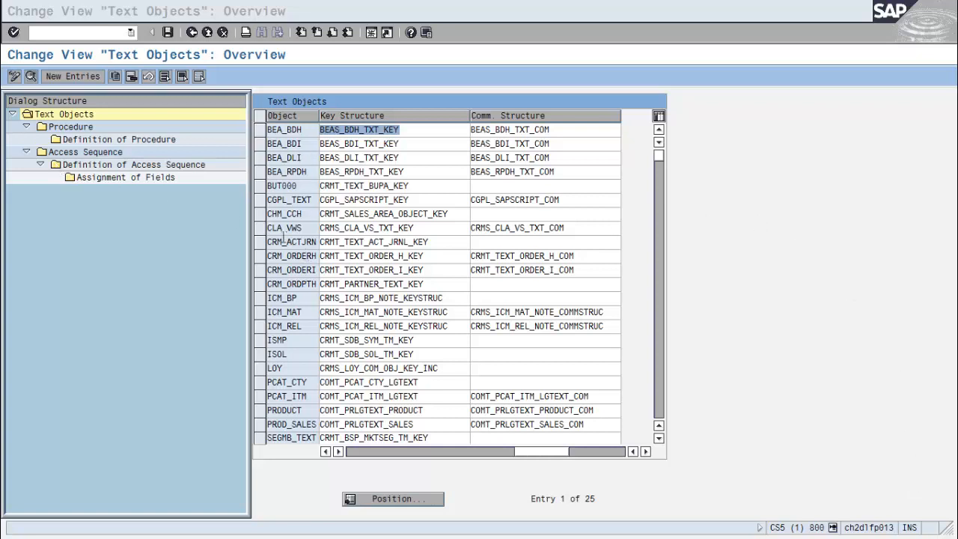
Switch to the SAP text customizing and open the definition of access sequence 01 Business partner text for text object CRM_ORDERH.
click(258, 259)
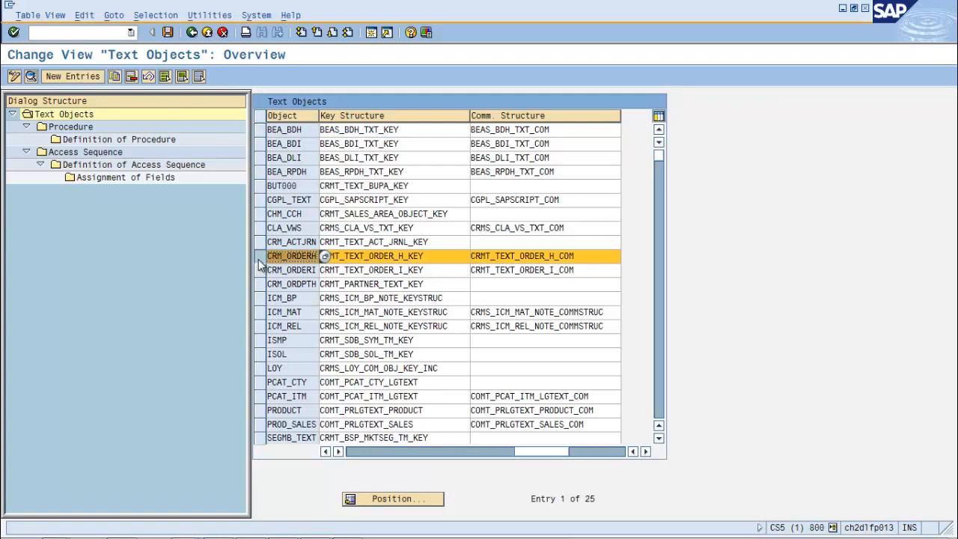
click(74, 154)
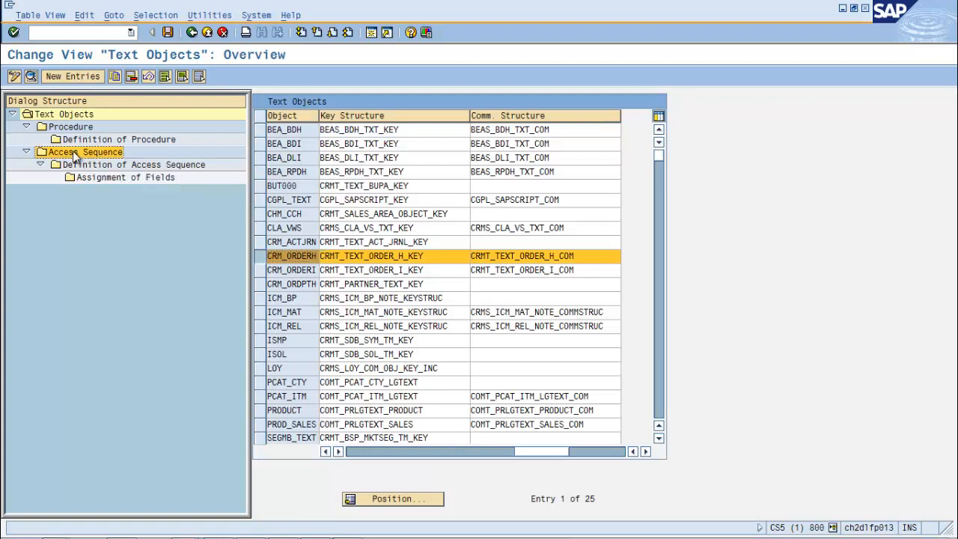
double_click(74, 154)
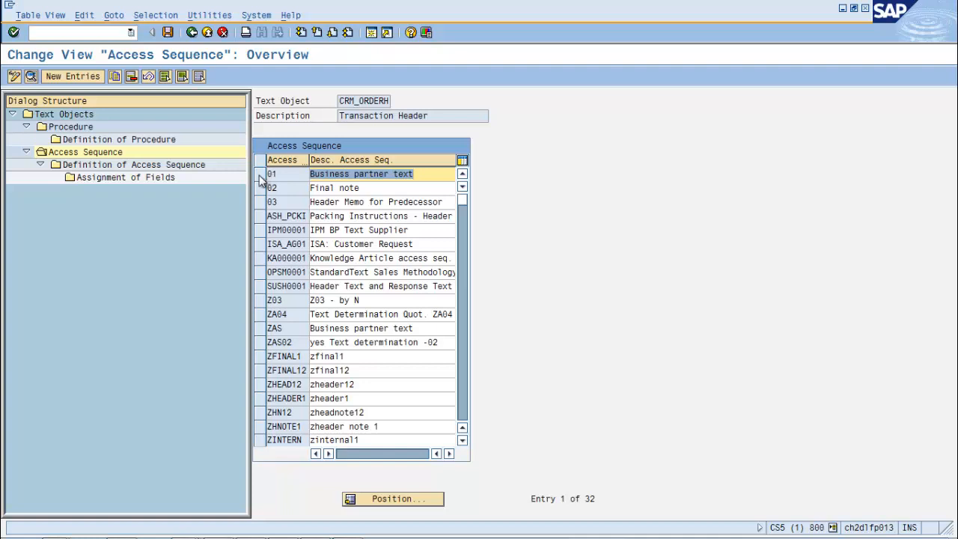
click(259, 174)
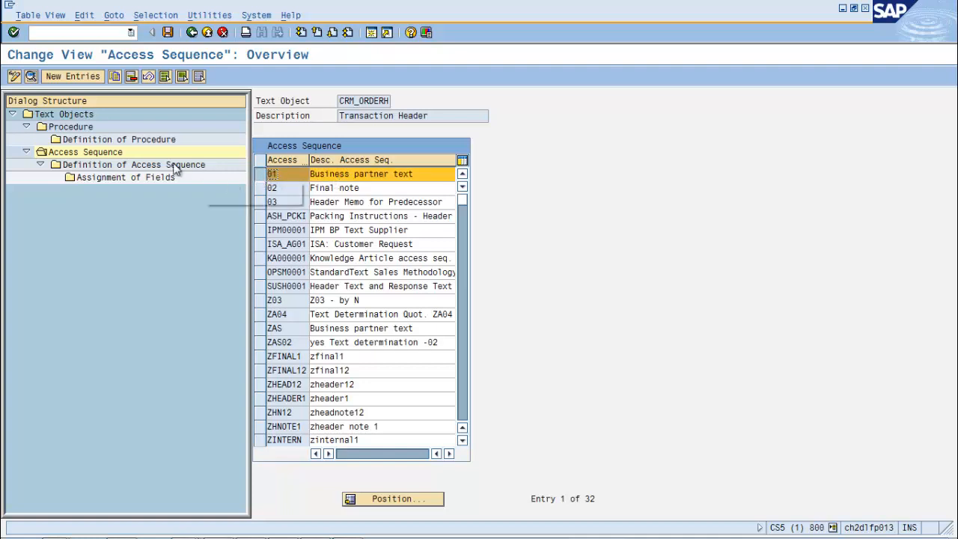
click(122, 167)
double_click(119, 165)
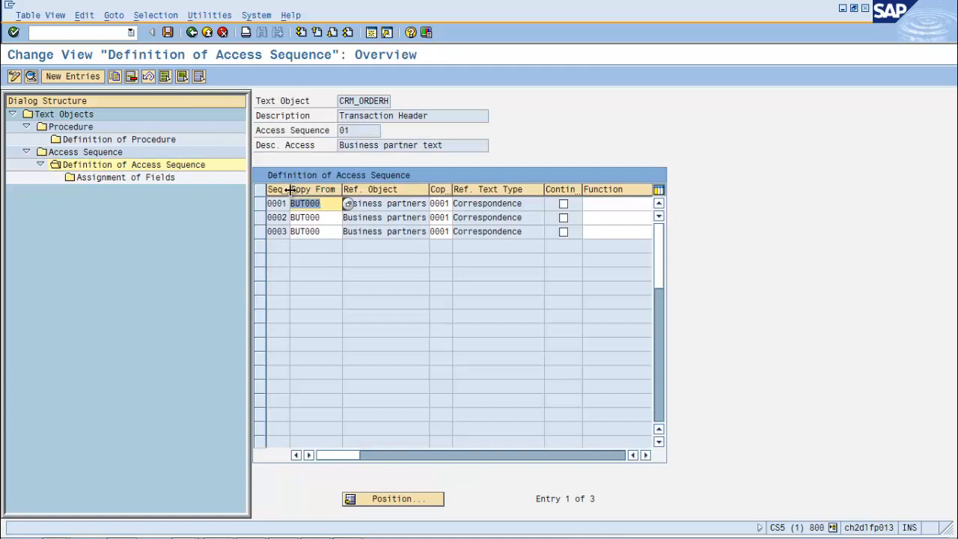
Widen the Sequence and text type Copy From columns, and examine the reference text types available for object BUT000.
drag(289, 189, 320, 192)
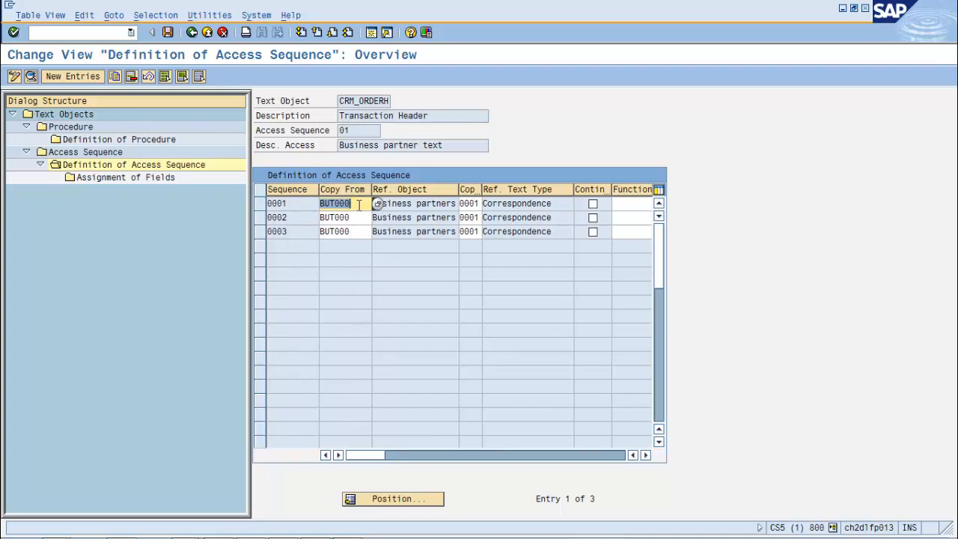
drag(481, 189, 523, 190)
click(492, 203)
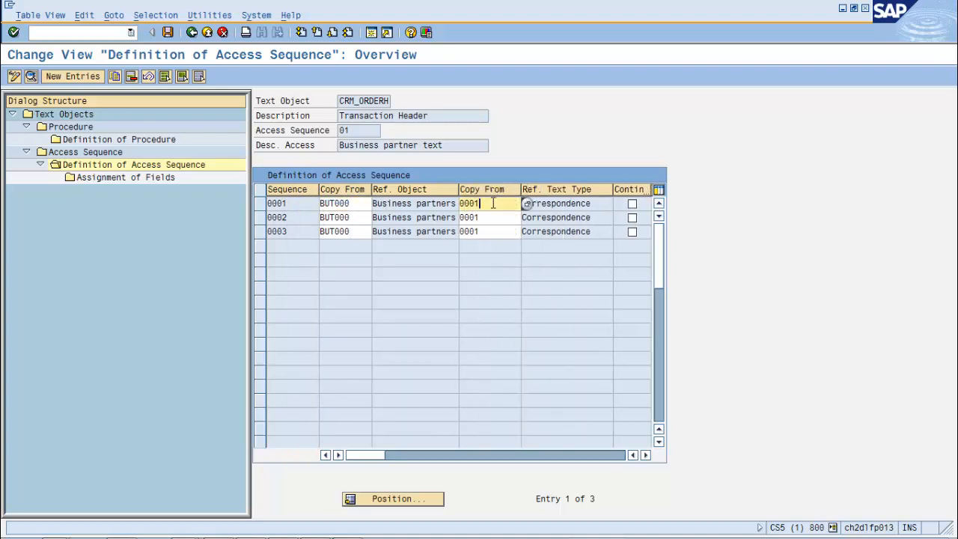
click(526, 204)
key(F4)
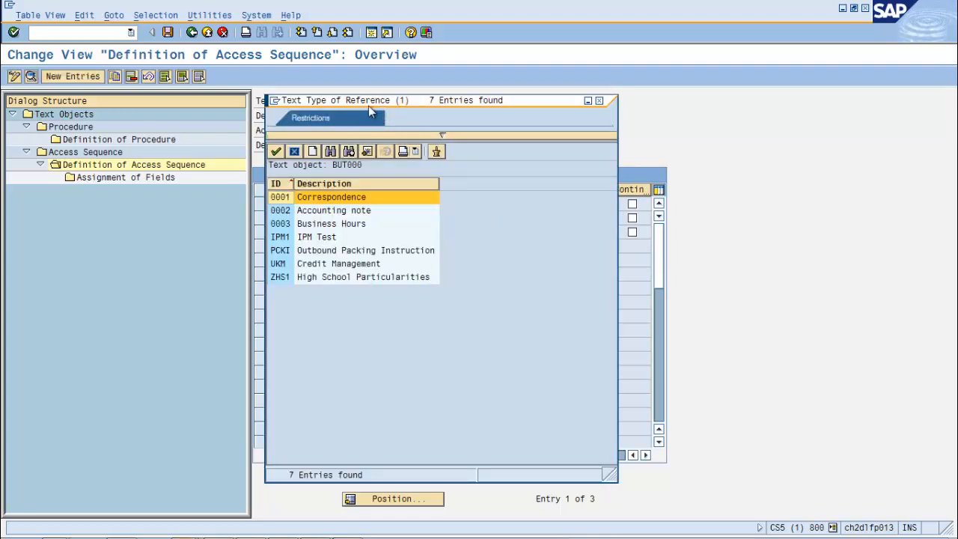
drag(368, 105, 638, 101)
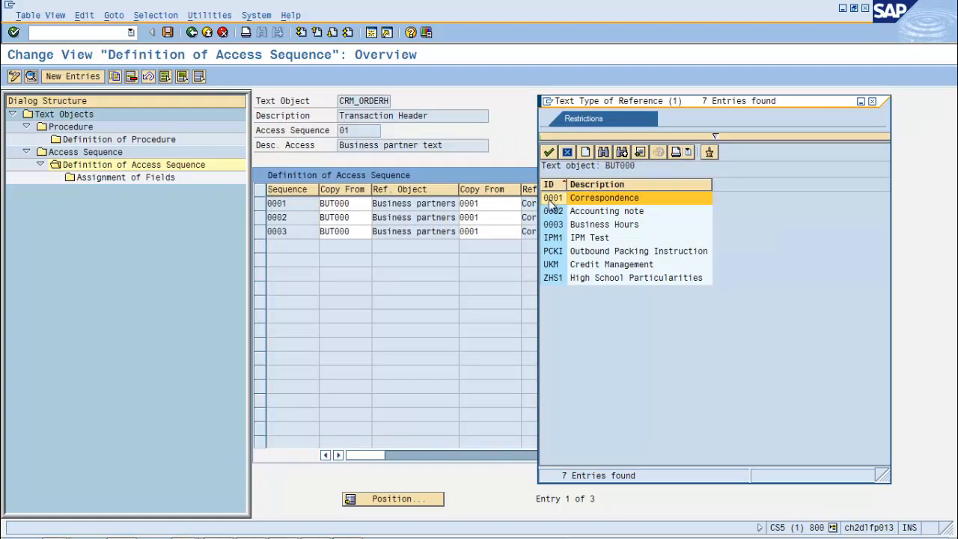
drag(565, 187, 587, 186)
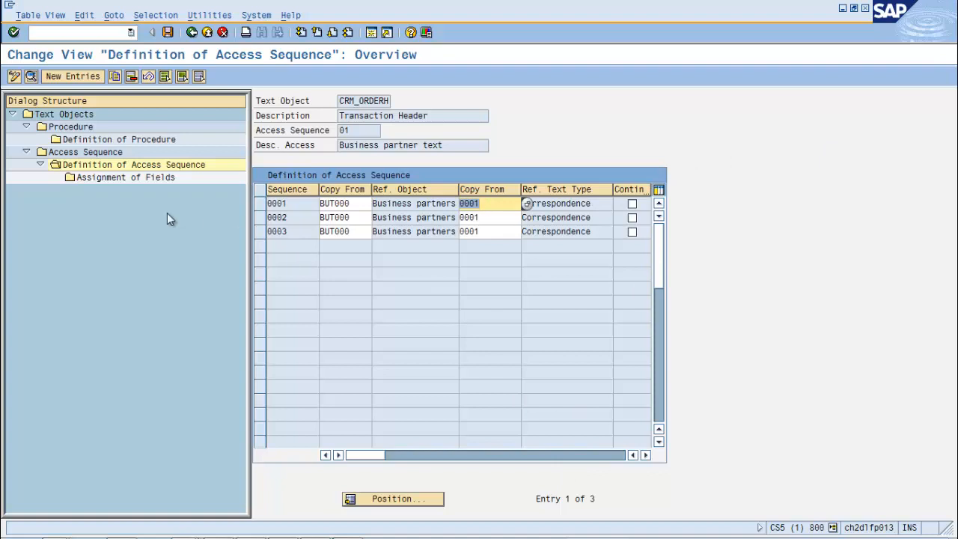
Open the assignment of fields for sequence 0001 of access sequence 01.
click(259, 203)
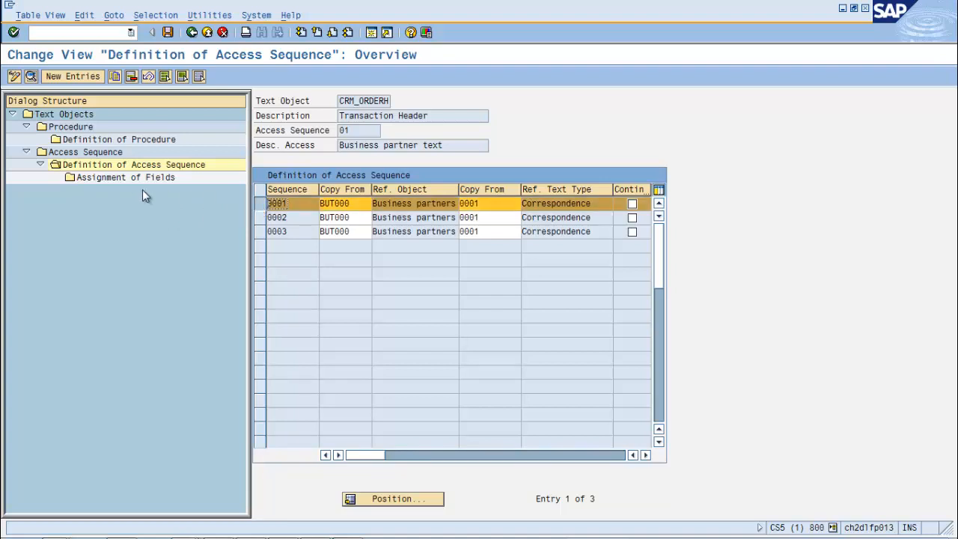
double_click(131, 178)
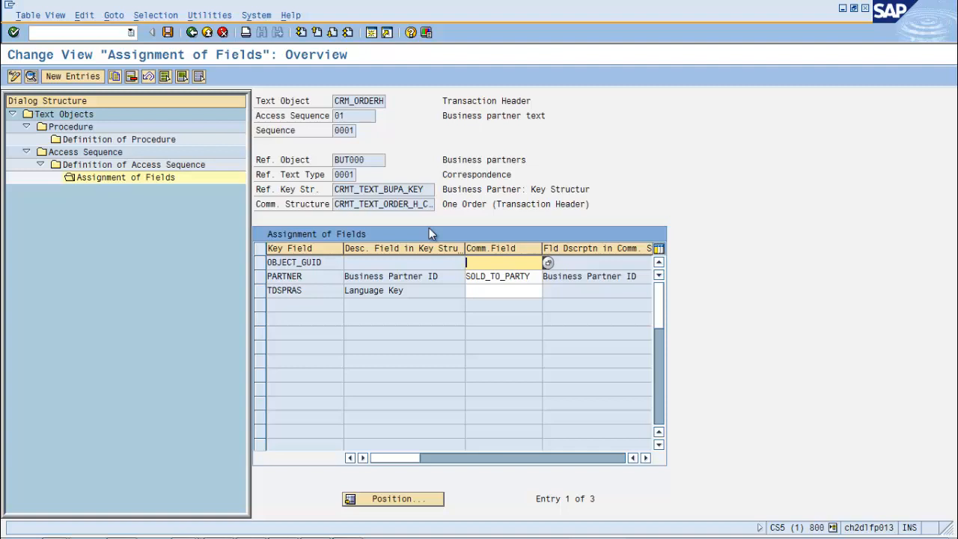
Examine the communication field assigned to key field PARTNER and the communication structure of access sequence 01.
click(512, 277)
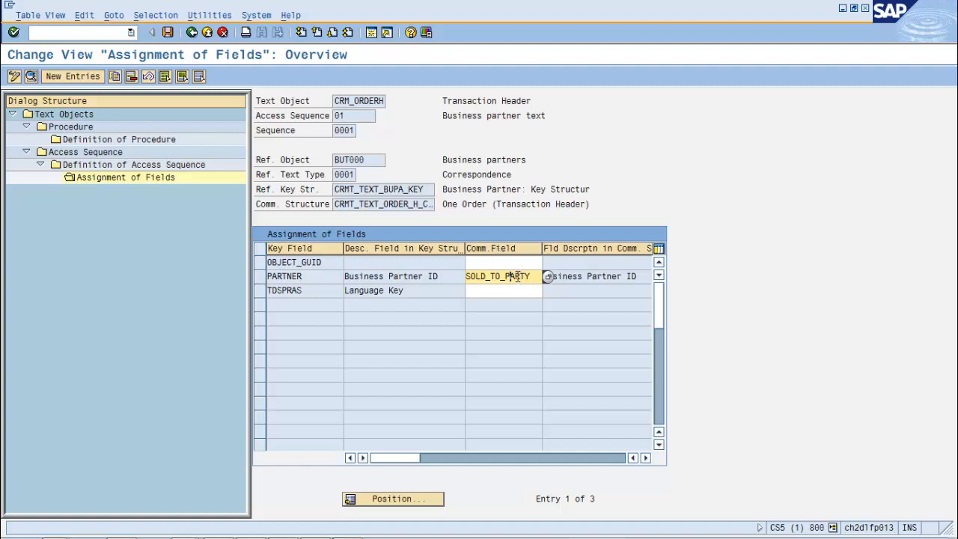
click(314, 283)
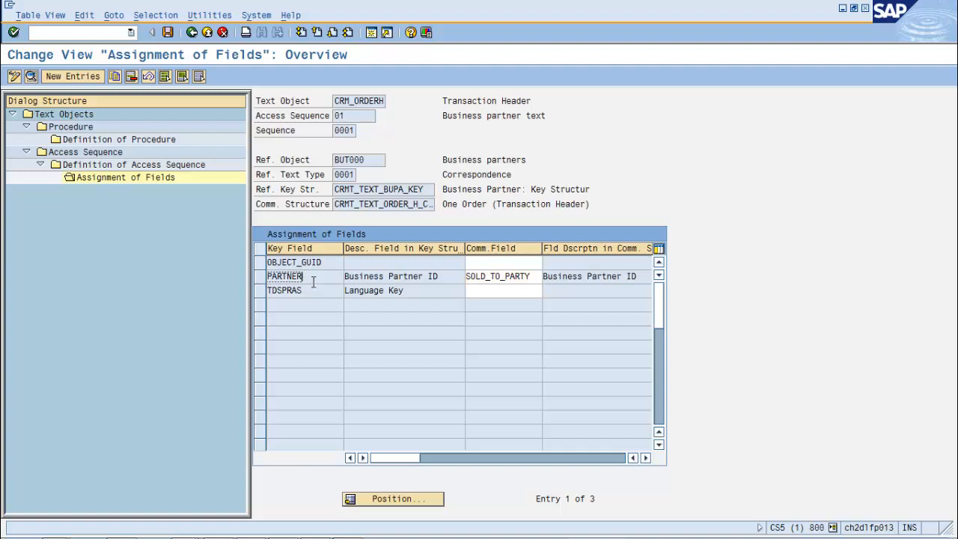
drag(336, 203, 432, 207)
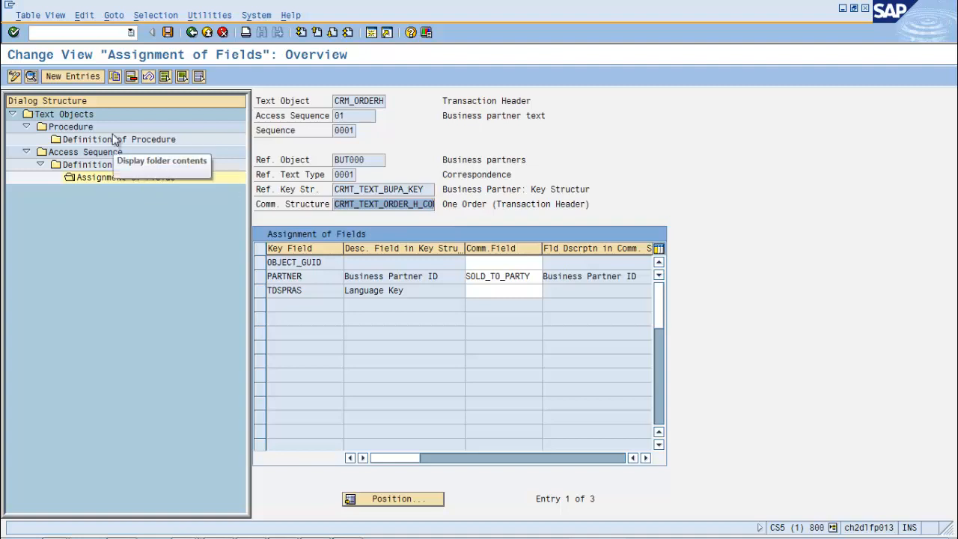
Return to the definition of access sequence 01 and read the field help for Function in sequence 0001.
click(113, 165)
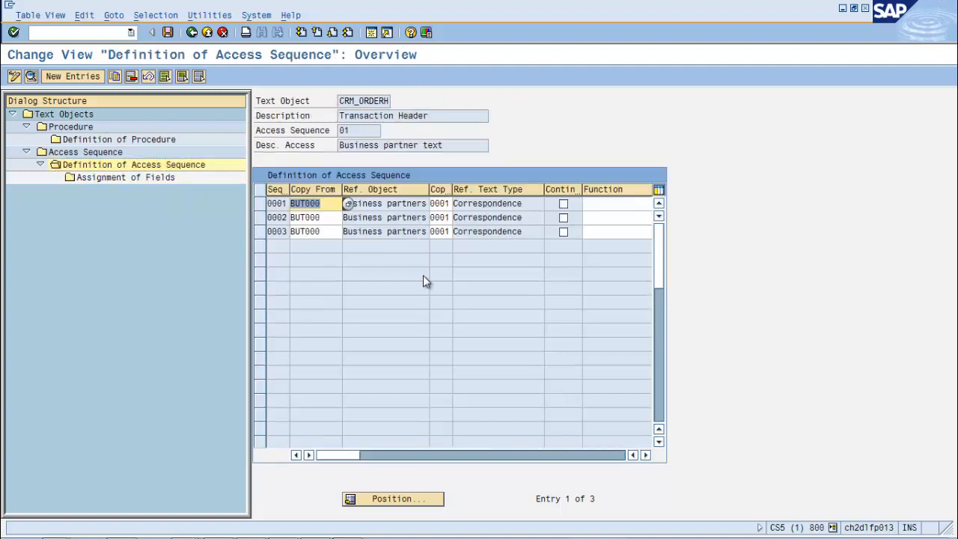
click(605, 203)
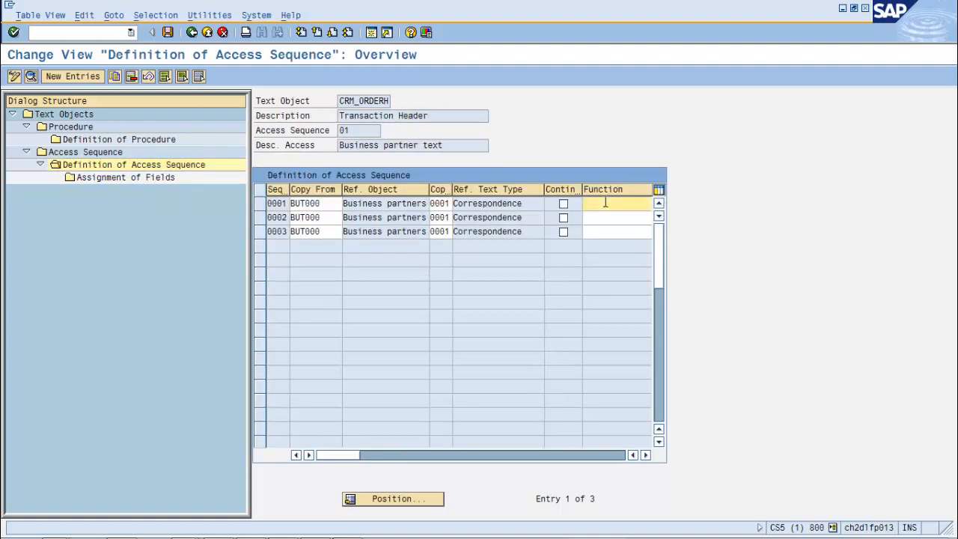
key(F1)
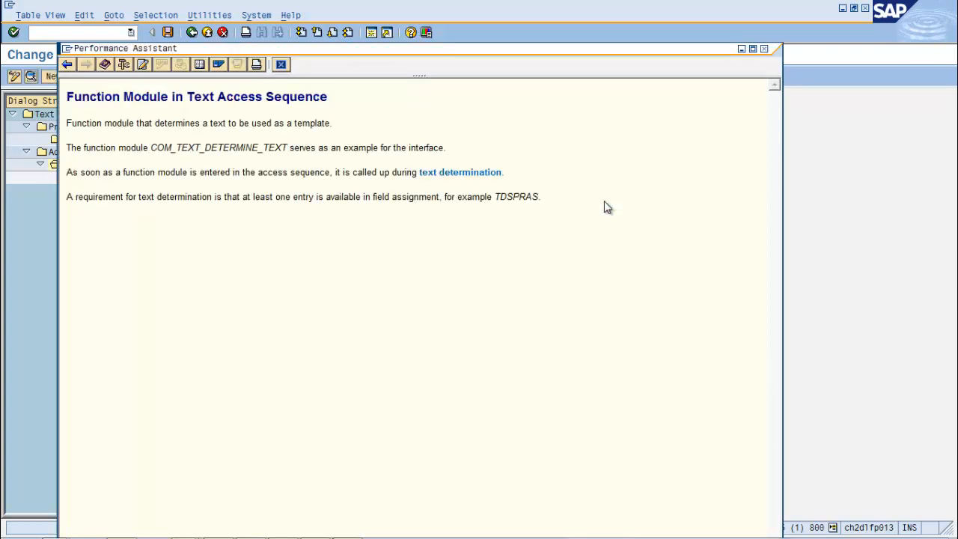
drag(538, 51, 642, 249)
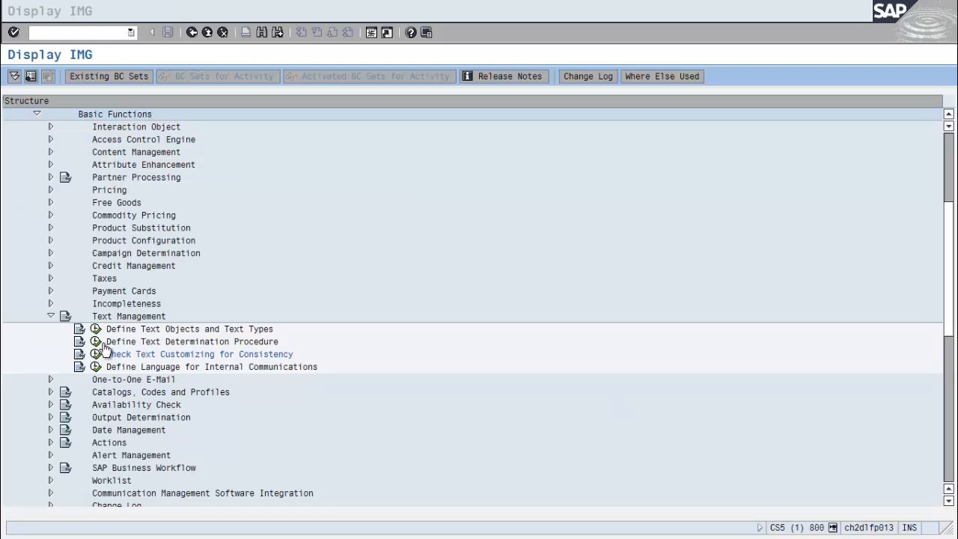
Run the text customizing consistency check for text object CRM_ORDERH.
click(98, 355)
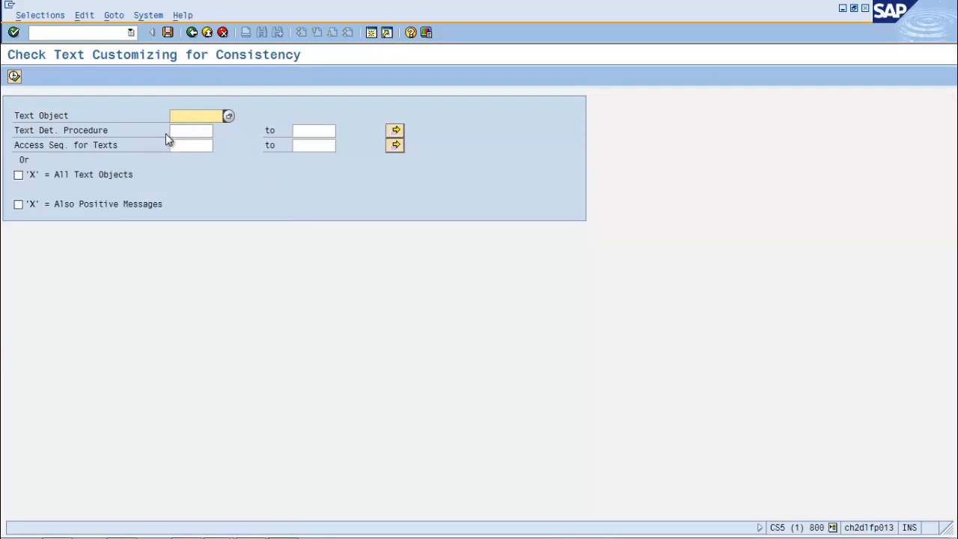
click(229, 116)
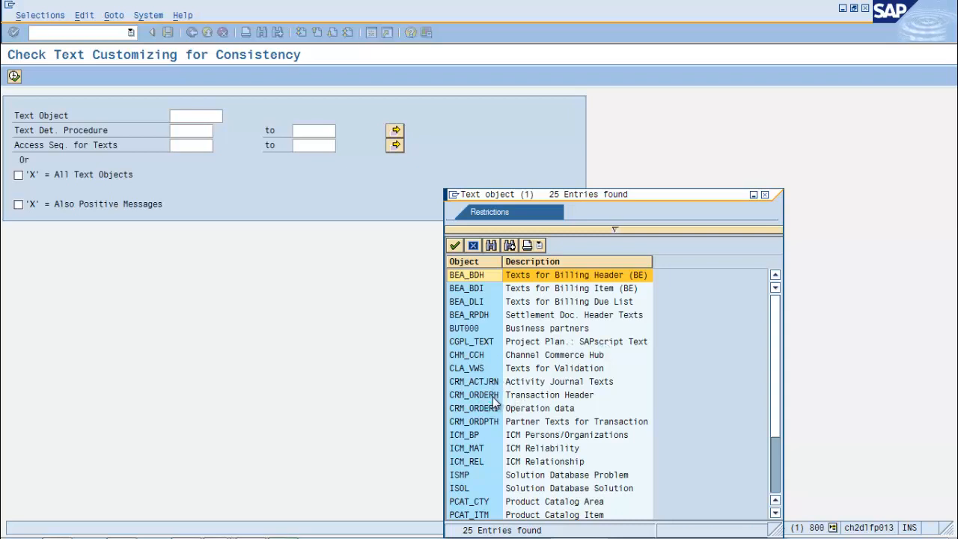
double_click(493, 395)
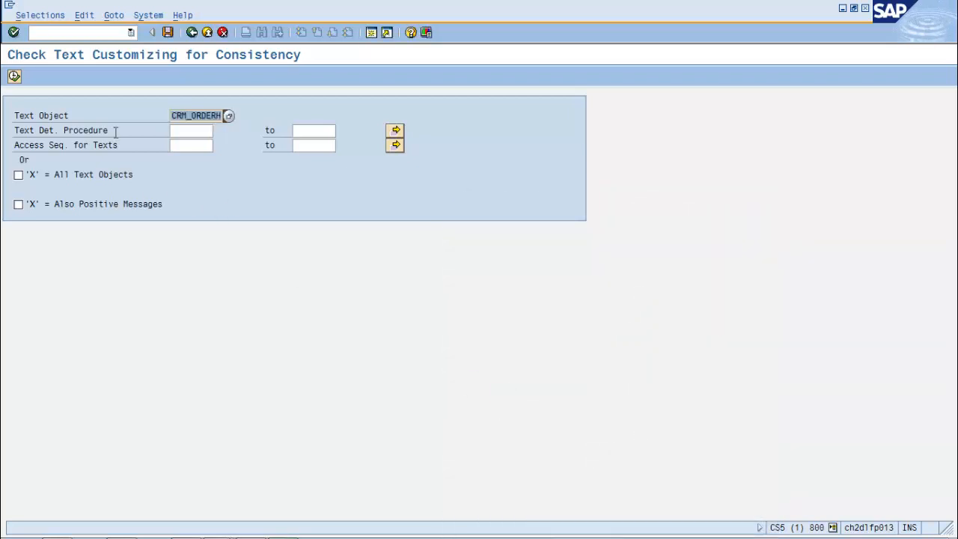
click(14, 77)
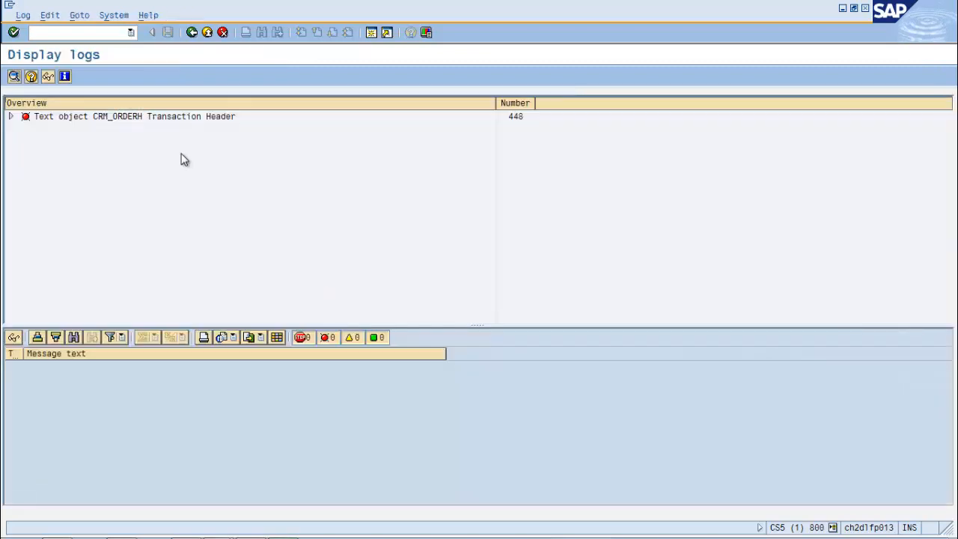
Examine the check log for text object CRM_ORDERH: the Assignment of Fields entries for access sequence 01 and the Access Sequence for Texts entry 03.
click(11, 117)
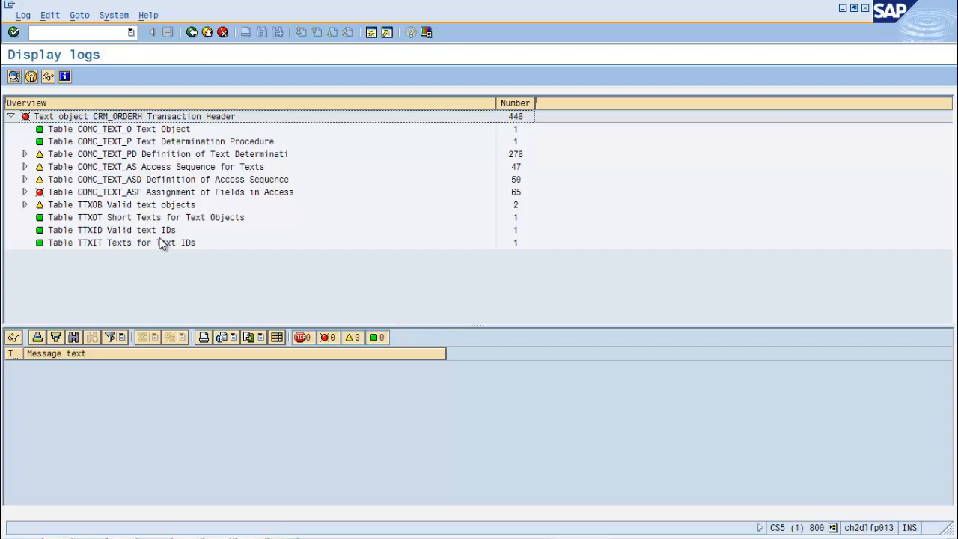
click(25, 192)
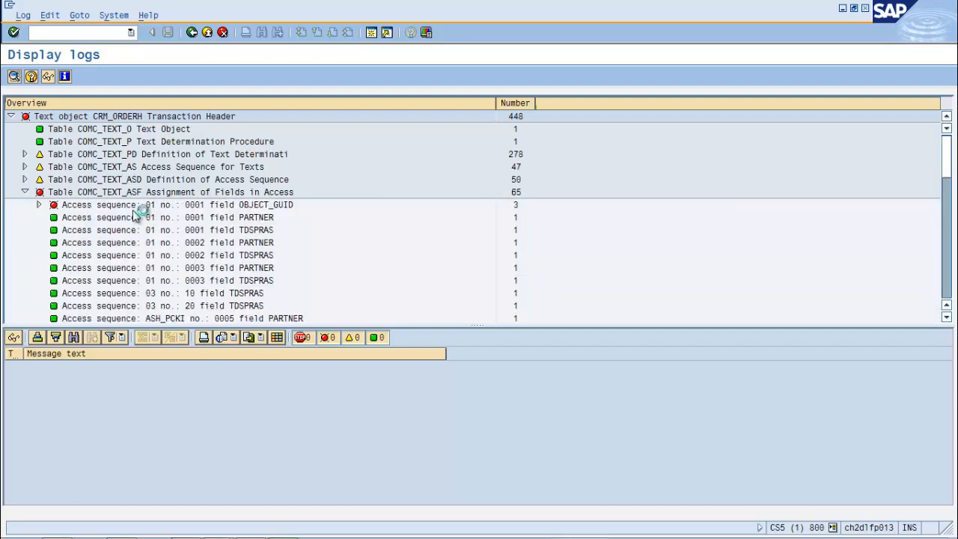
click(39, 205)
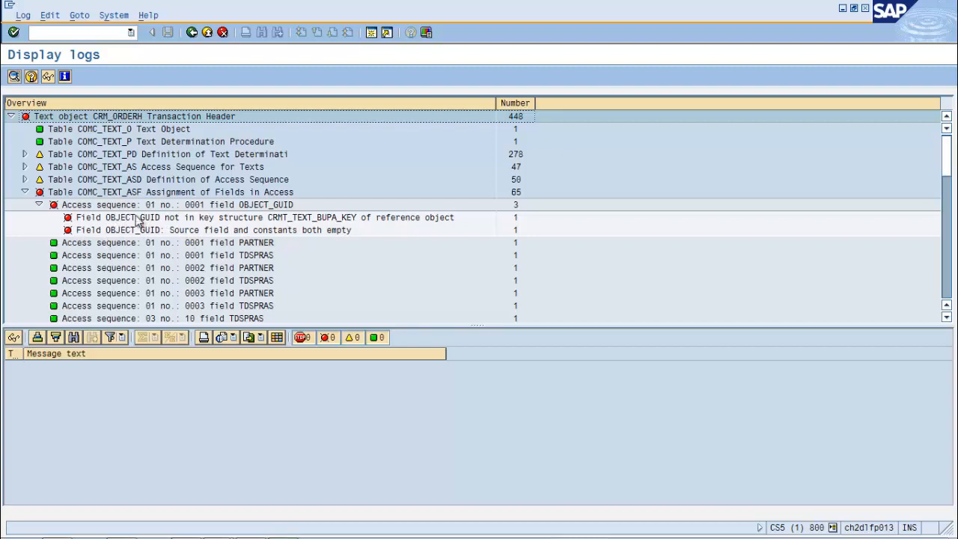
click(24, 191)
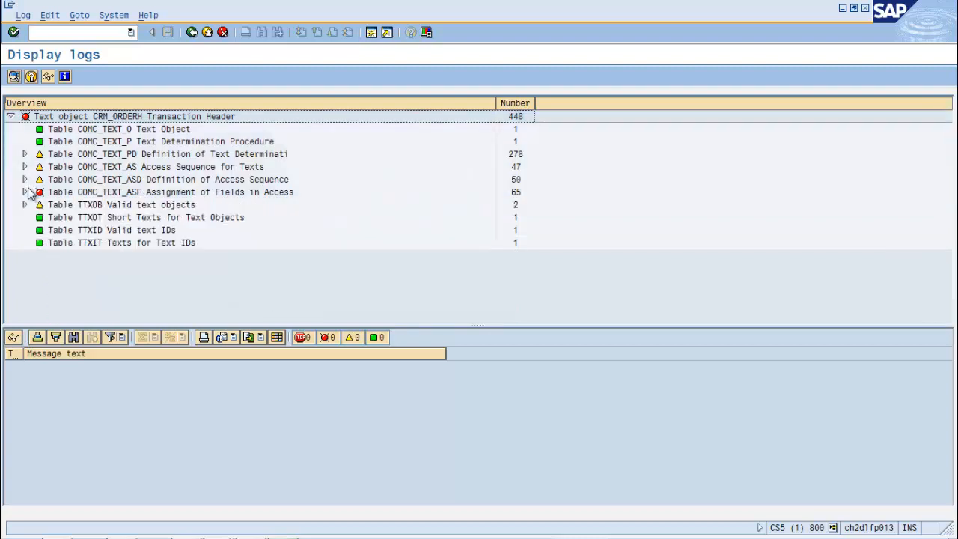
click(25, 167)
click(39, 205)
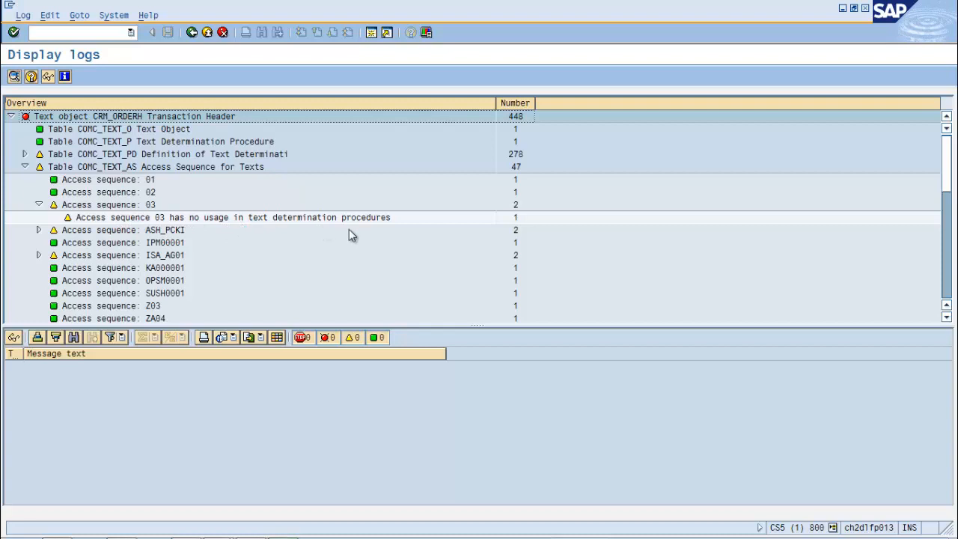
Leave the check log and open the Define Language for Internal Communications activity under Text Management.
click(193, 35)
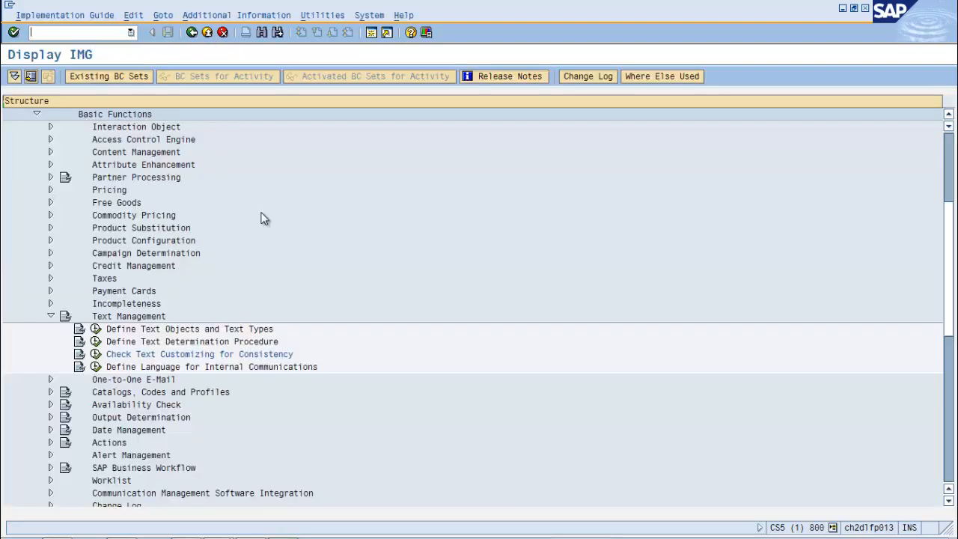
click(95, 368)
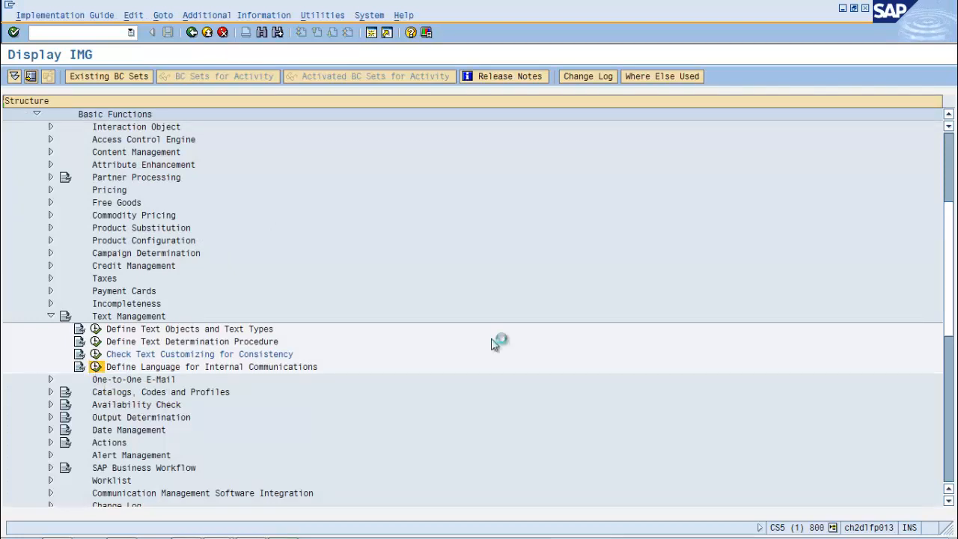
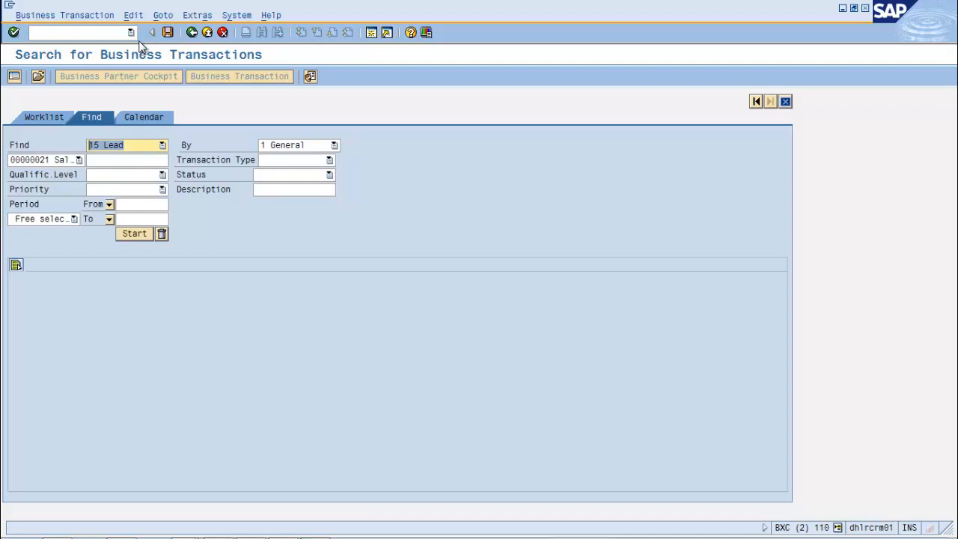
Create a new lead with the description "to check incompleteness".
click(34, 15)
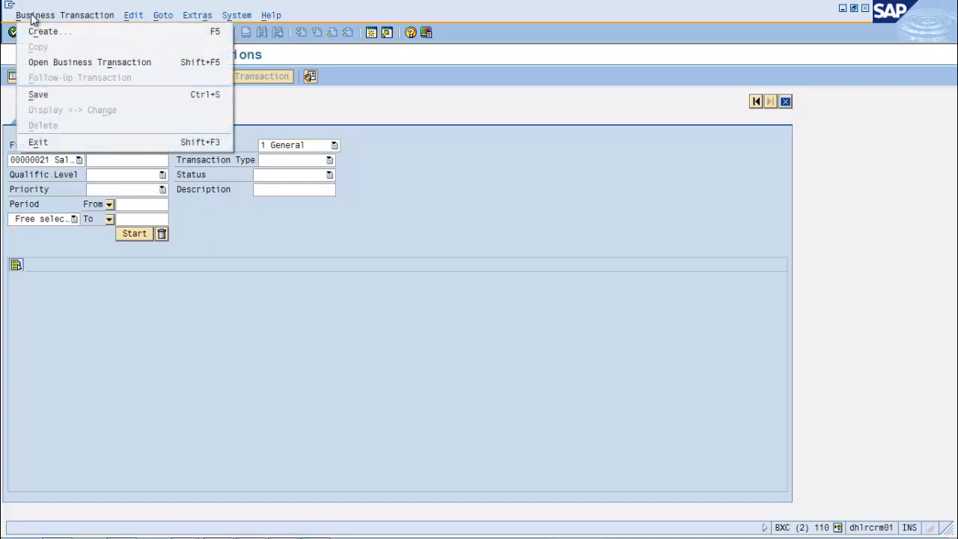
click(37, 33)
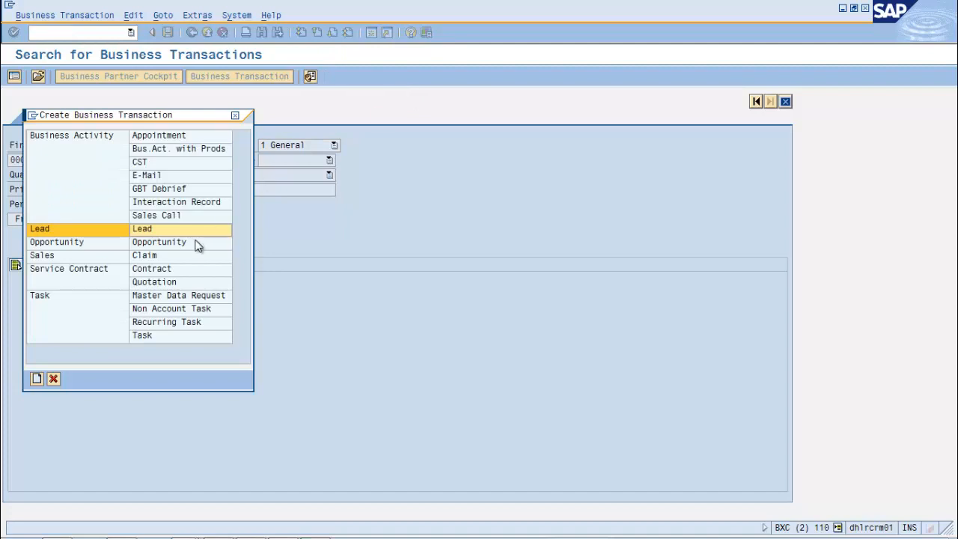
click(183, 233)
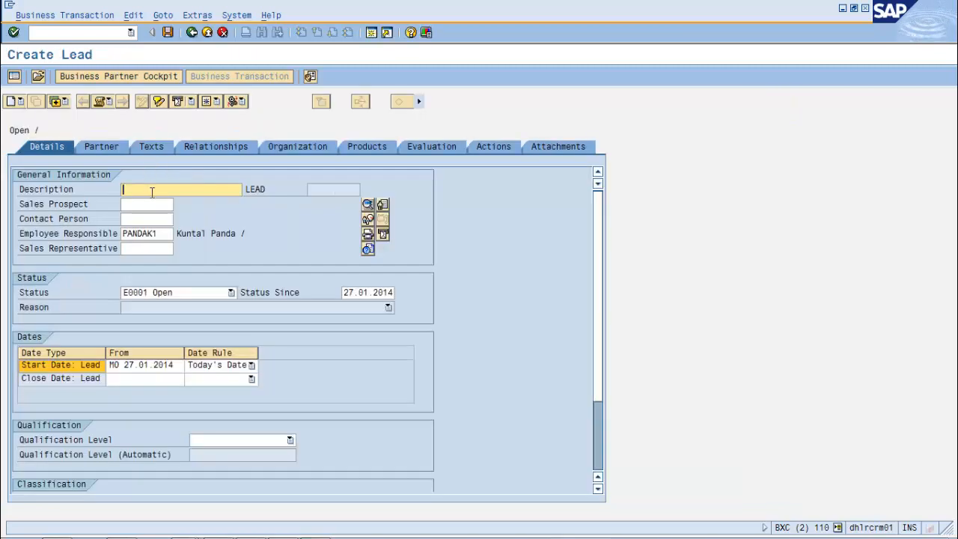
text(to che)
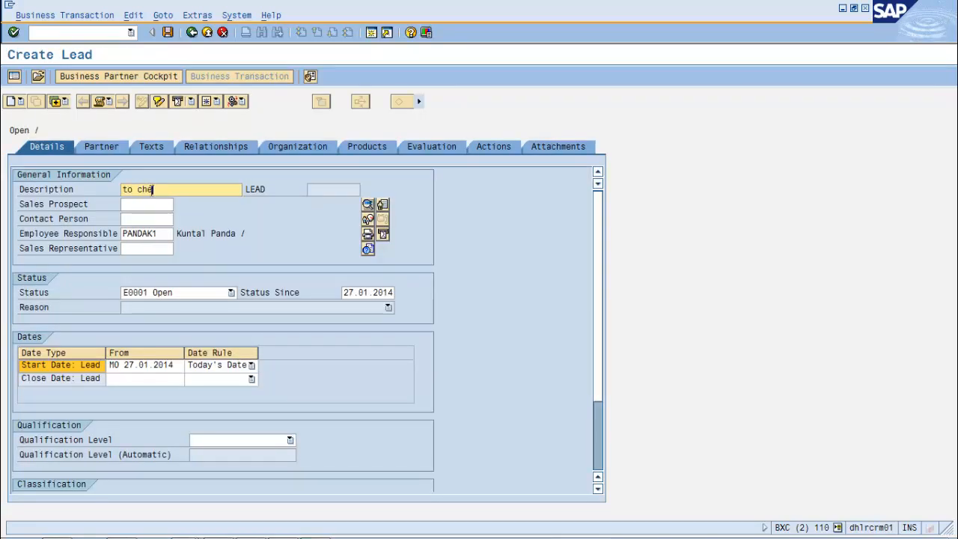
text(ck incompleteness)
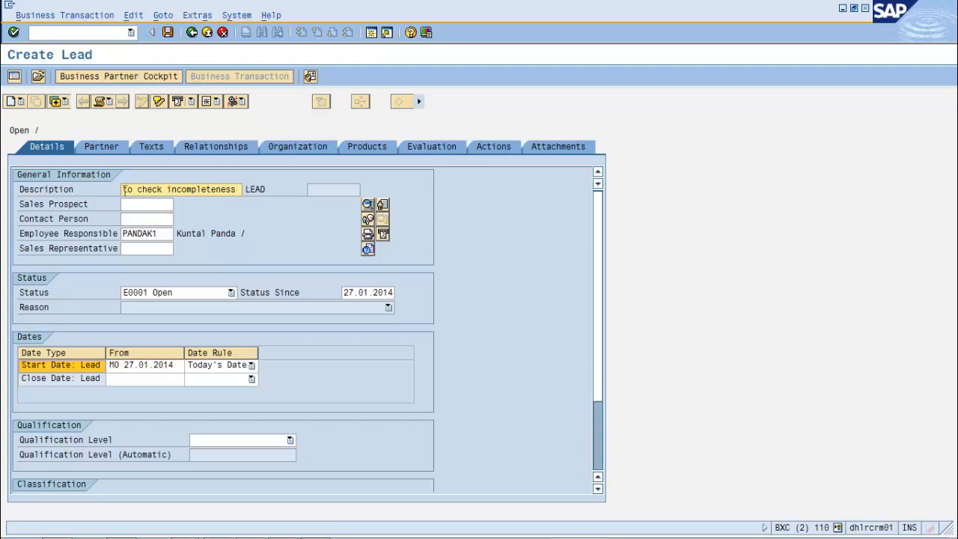
Search business partners by role CRM000 and assign the second sold-to party entry as the lead's Sales Prospect.
click(131, 205)
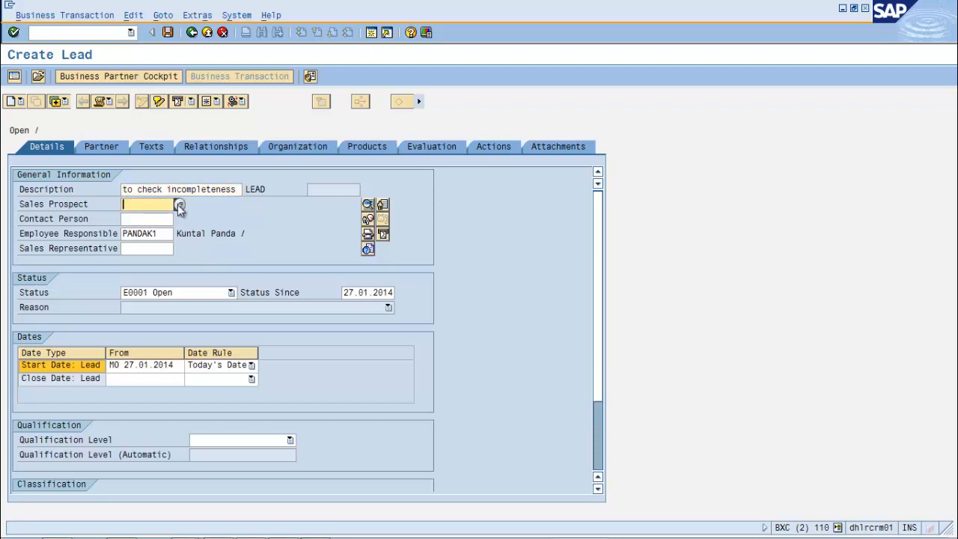
click(179, 205)
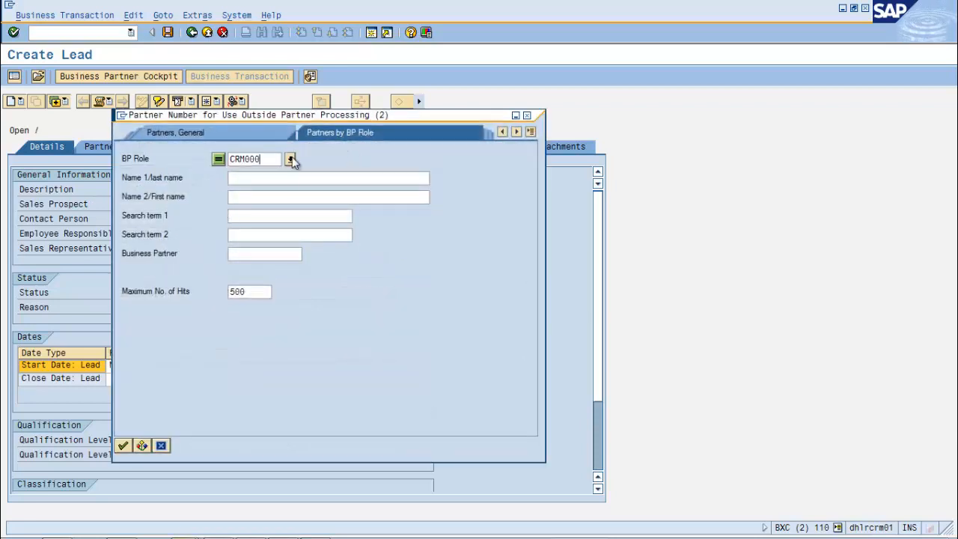
click(125, 445)
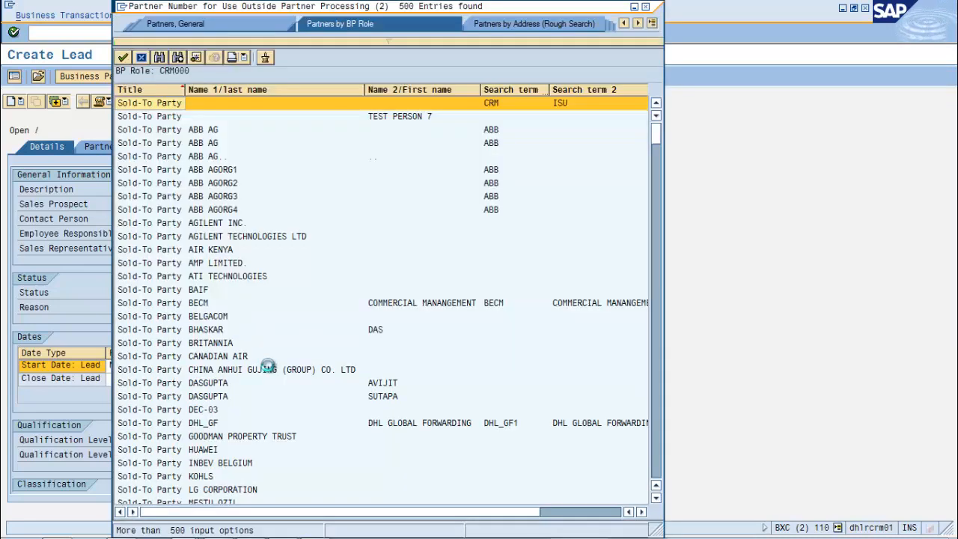
click(158, 117)
double_click(159, 117)
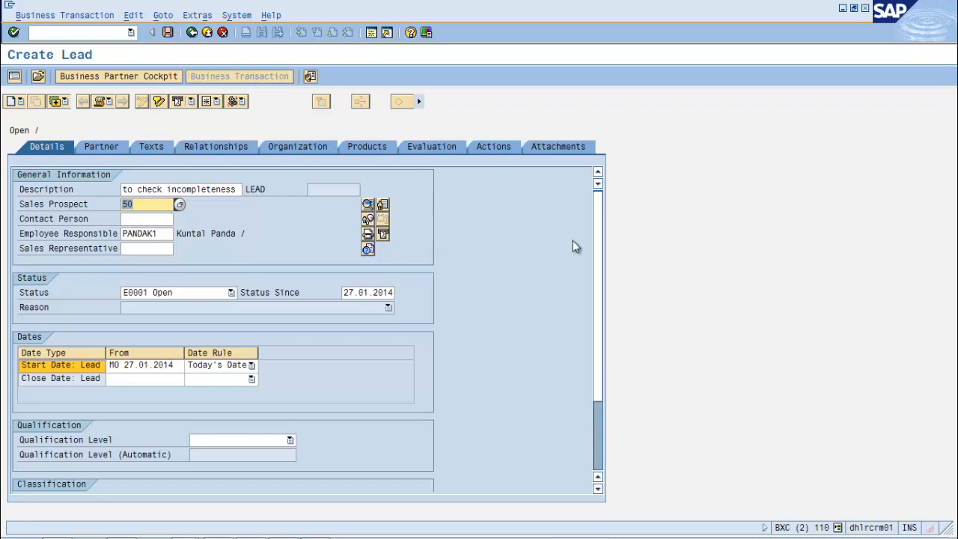
Assign organizational unit 110, Sales Office 110, in the lead's organizational sales data.
scroll(599, 253, down, 3)
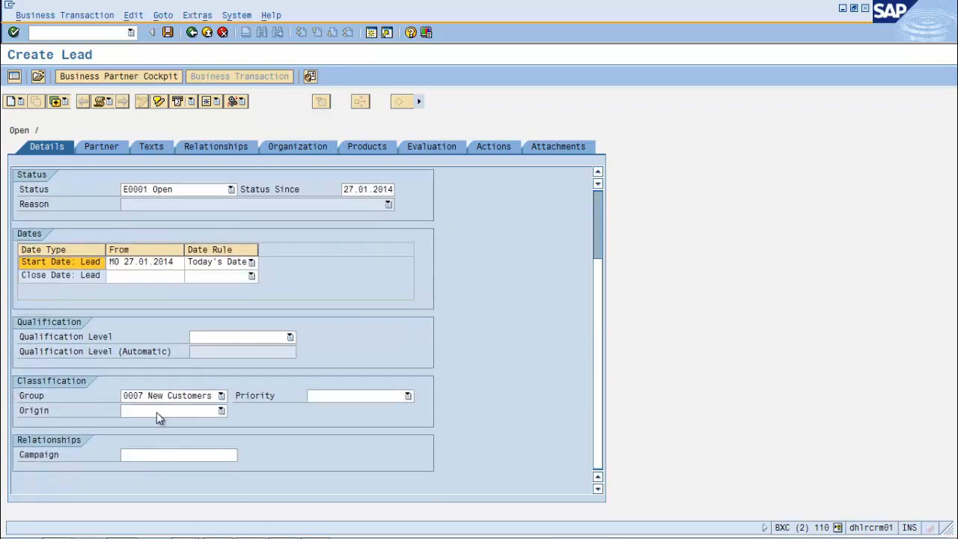
click(289, 147)
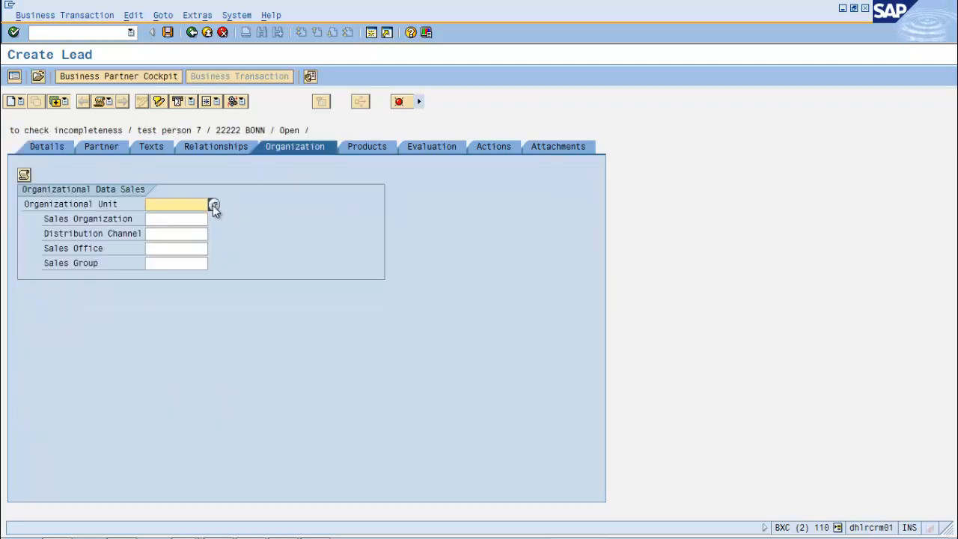
click(214, 204)
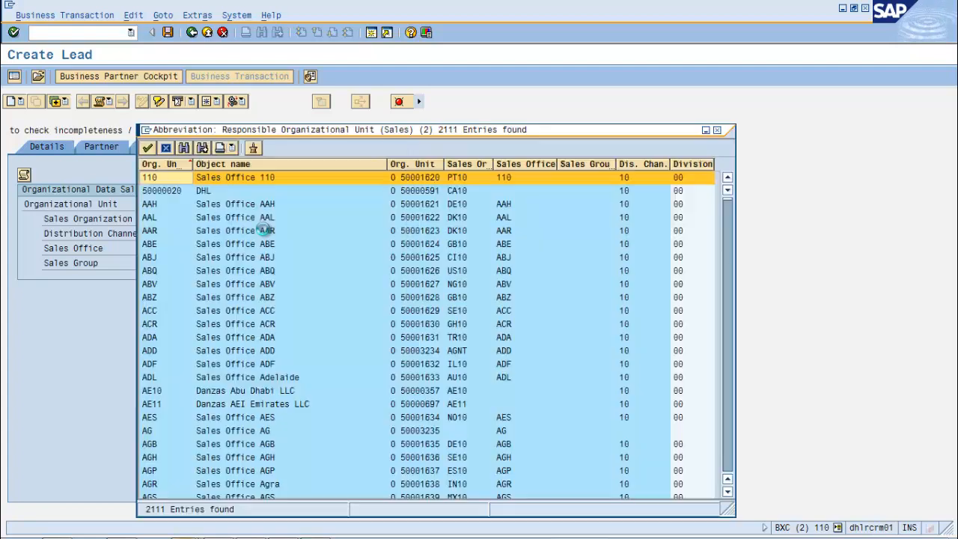
double_click(292, 176)
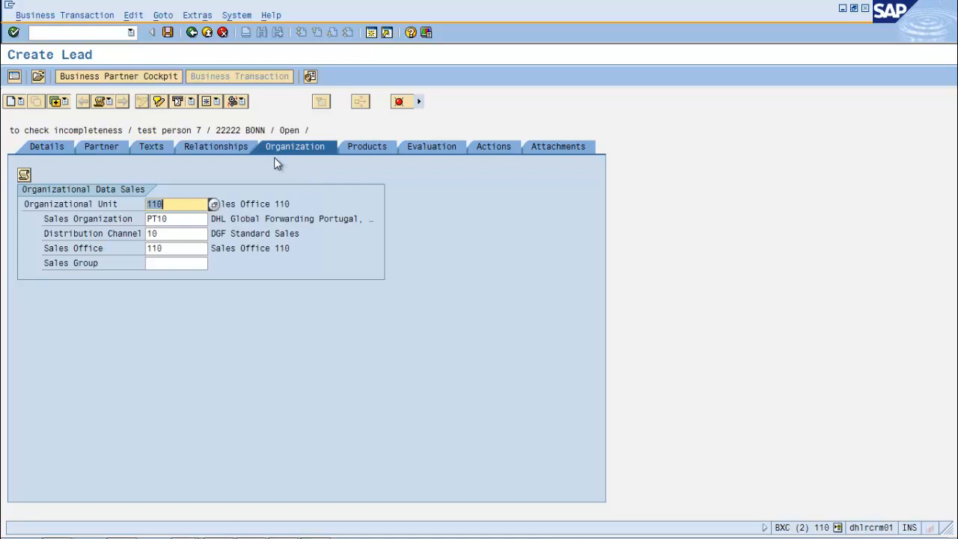
Return to the lead's details and save the lead with the Origin field left empty.
click(48, 151)
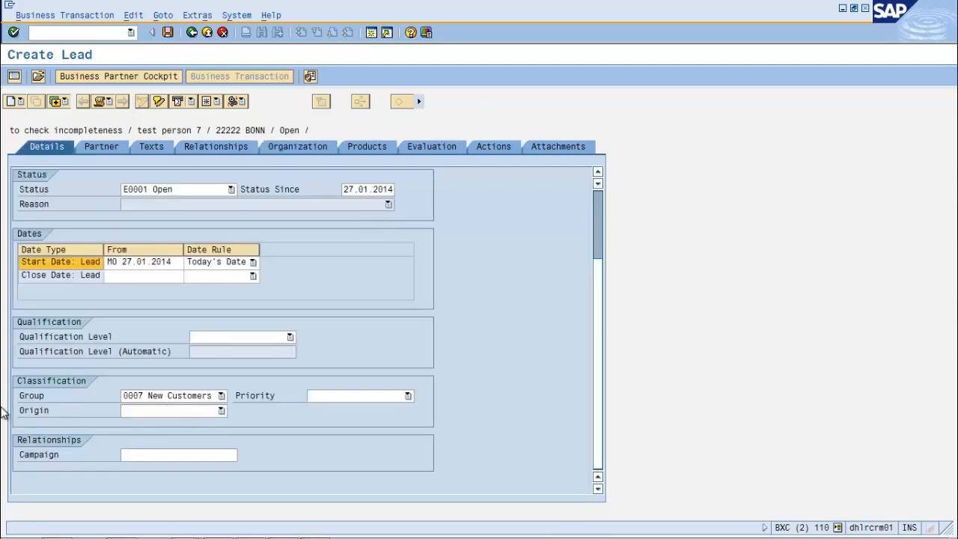
click(217, 410)
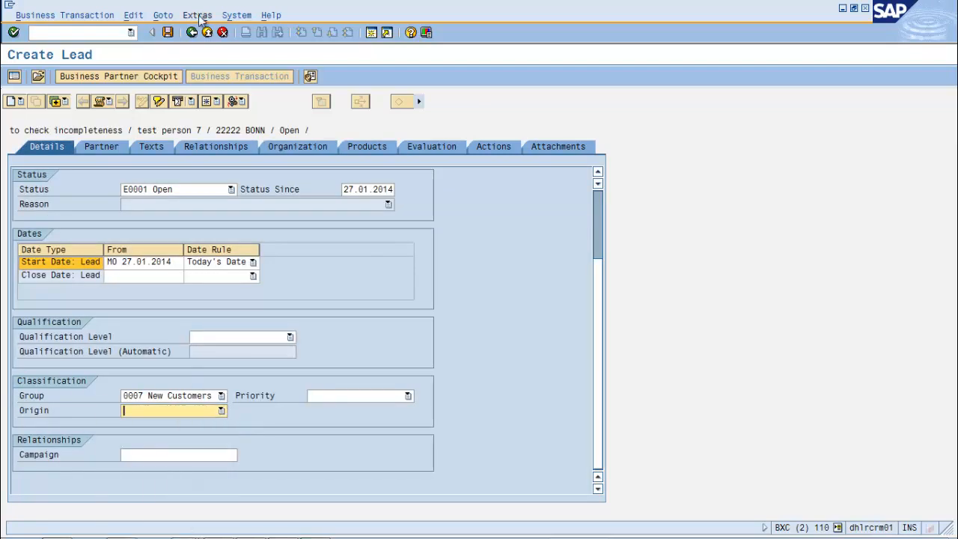
click(169, 32)
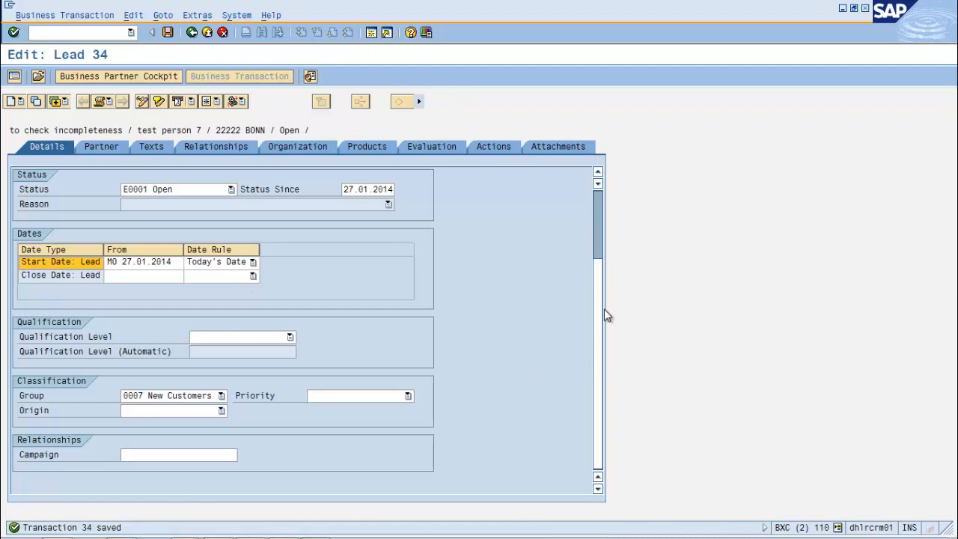
Leave the saved lead and open the SAP Reference IMG through transaction SPRO.
scroll(606, 302, up, 3)
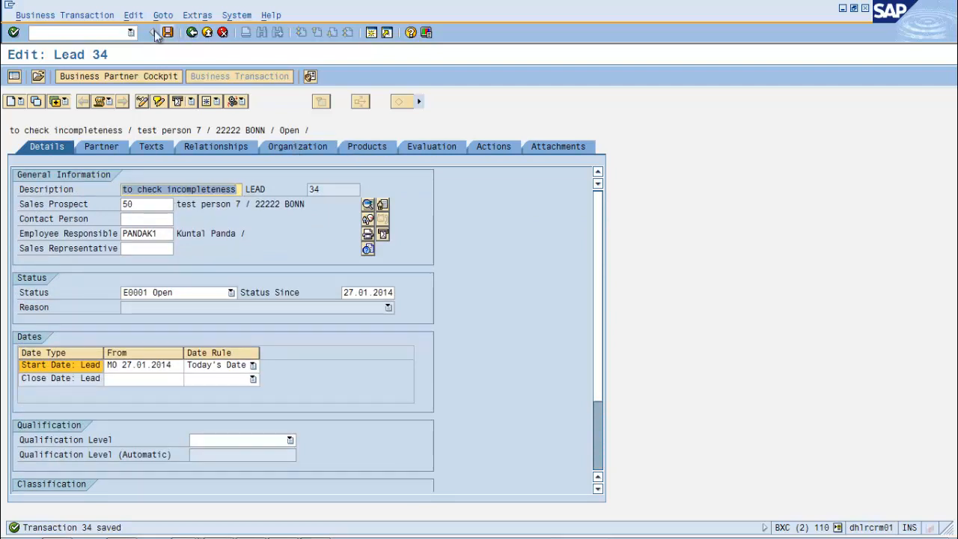
click(112, 32)
text(/nspro)
key(Return)
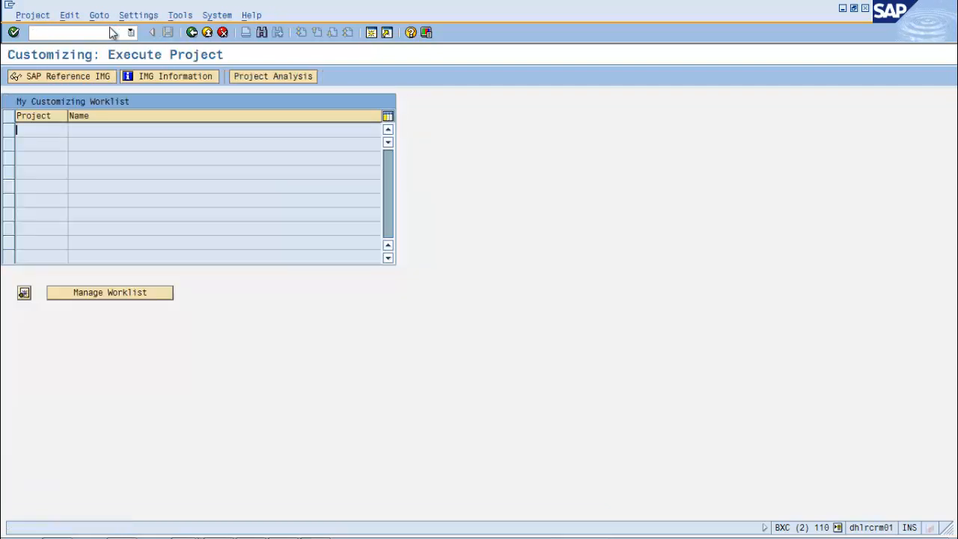
key(F5)
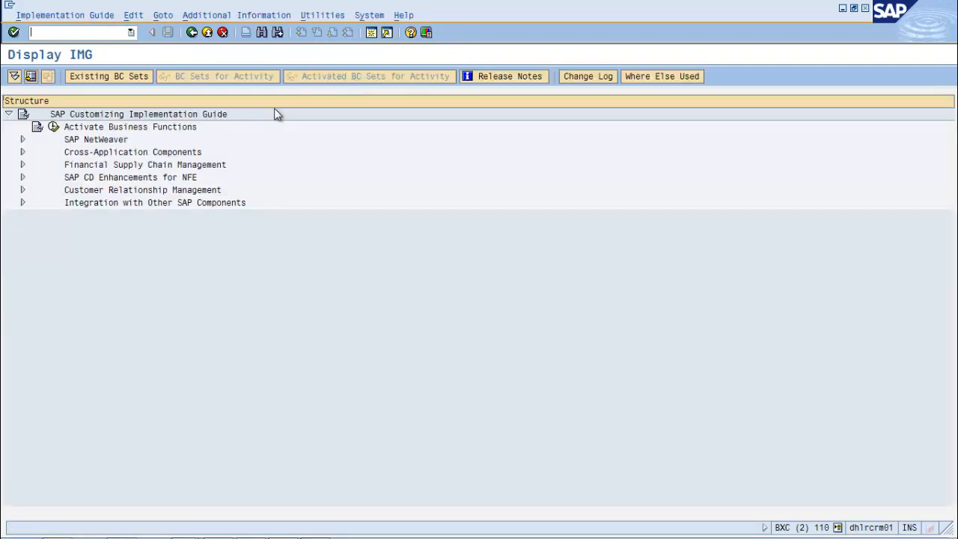
Open Define Incompleteness Procedures under Customer Relationship Management, Transactions, Basic Settings, Incompleteness Check, and widen the dialog structure to show full names.
click(23, 190)
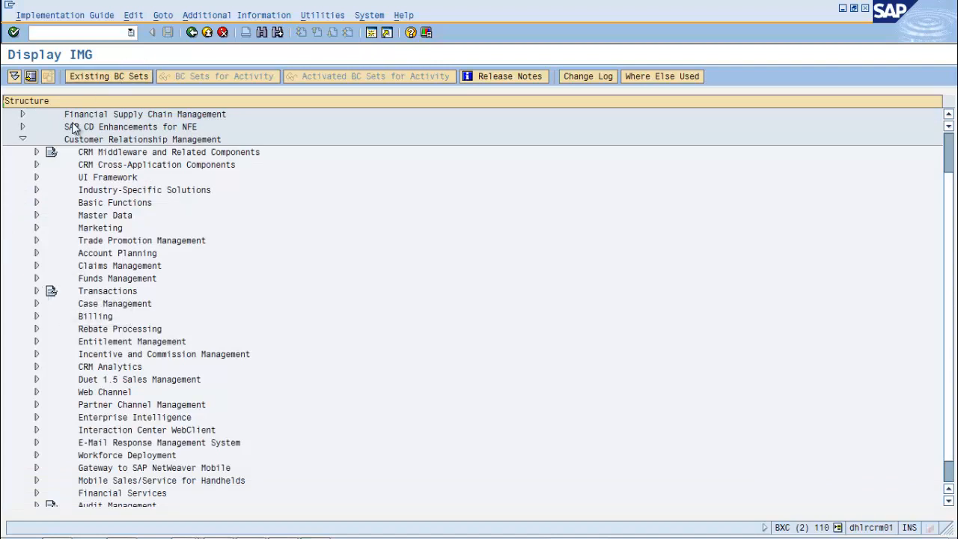
click(37, 290)
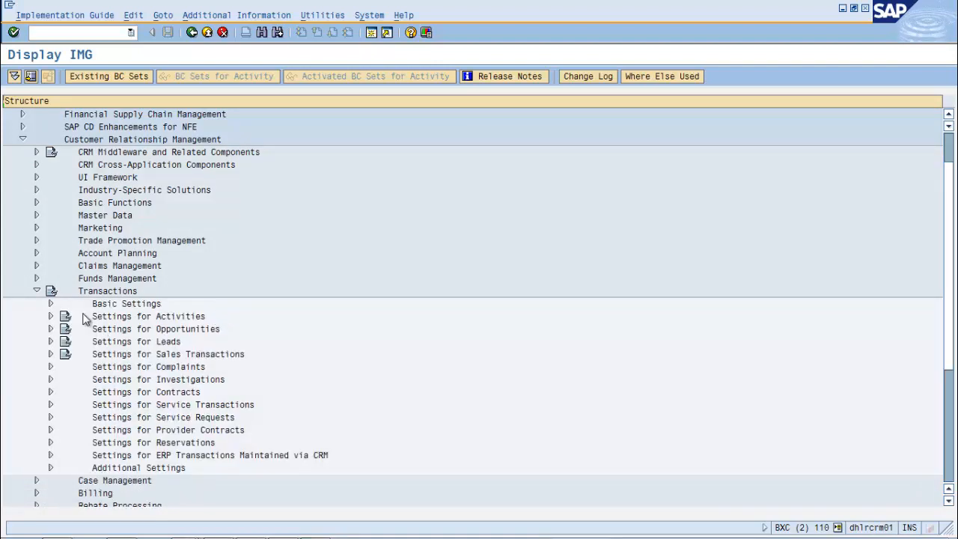
click(50, 303)
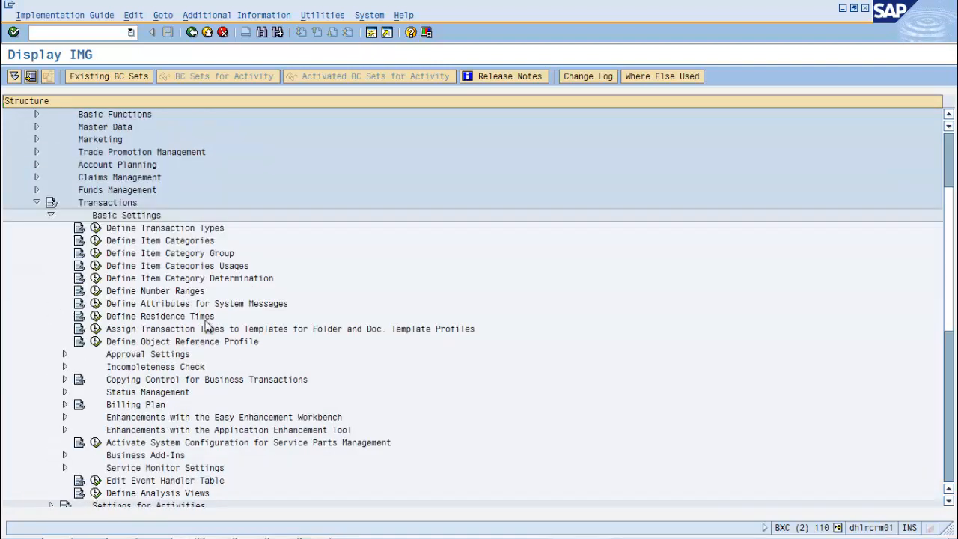
click(65, 367)
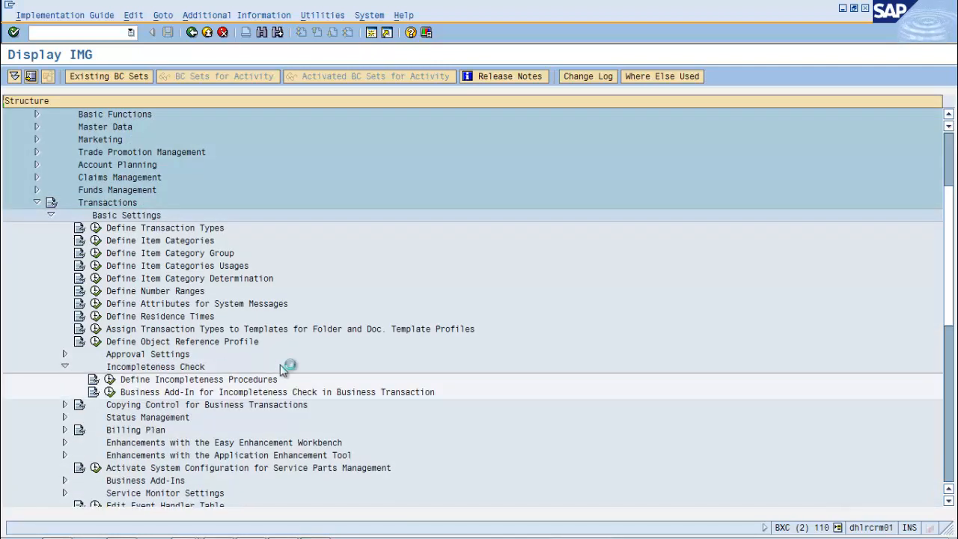
click(110, 380)
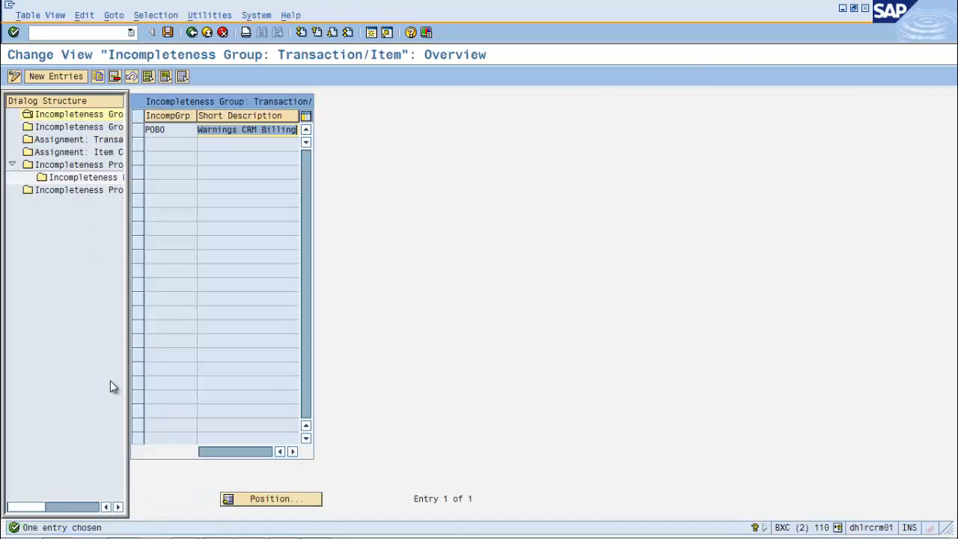
drag(125, 282, 479, 267)
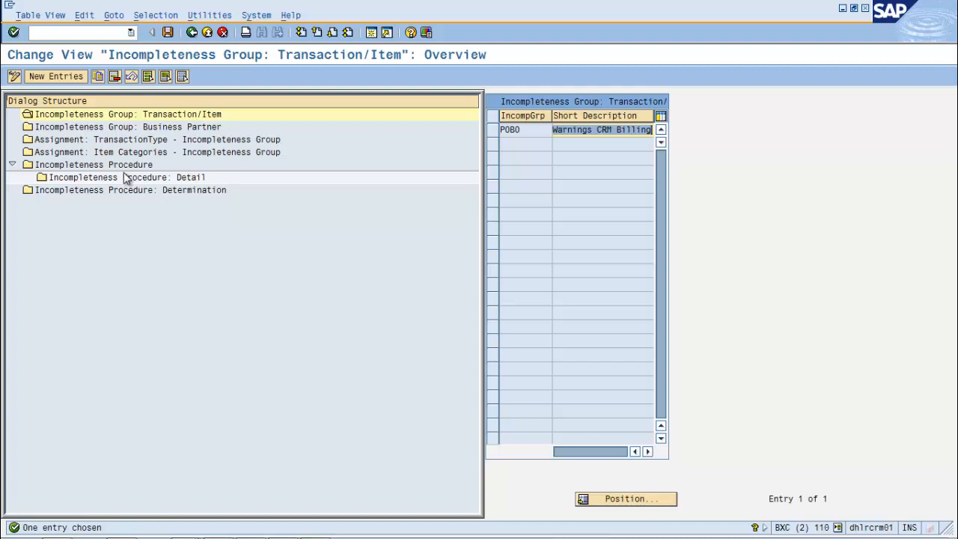
Create the transaction/item incompleteness group LEAD with the description "Lead Incomp Group" and save it in the proposed customizing request.
click(57, 76)
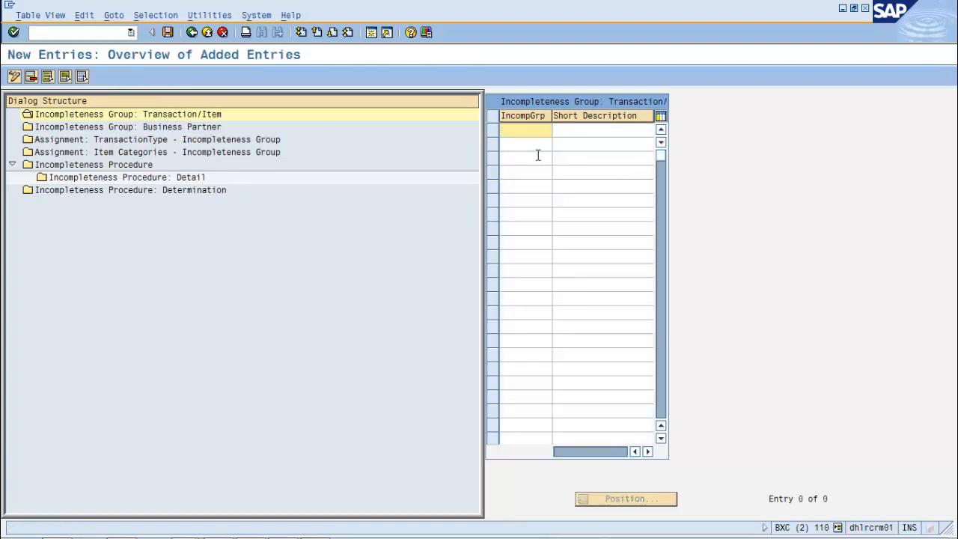
text(lean)
key(BackSpace)
text(d)
click(594, 131)
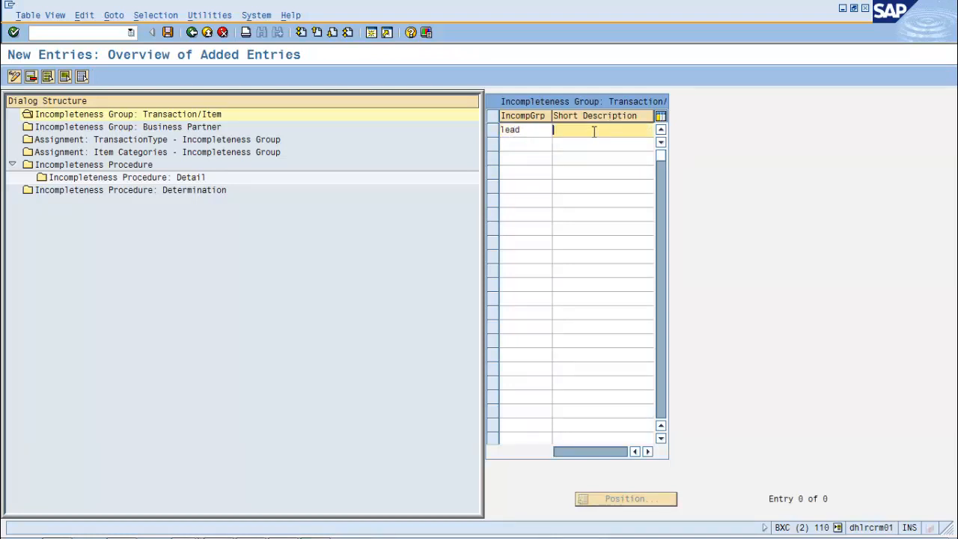
text(Lead G)
text(Incomp Group)
click(169, 35)
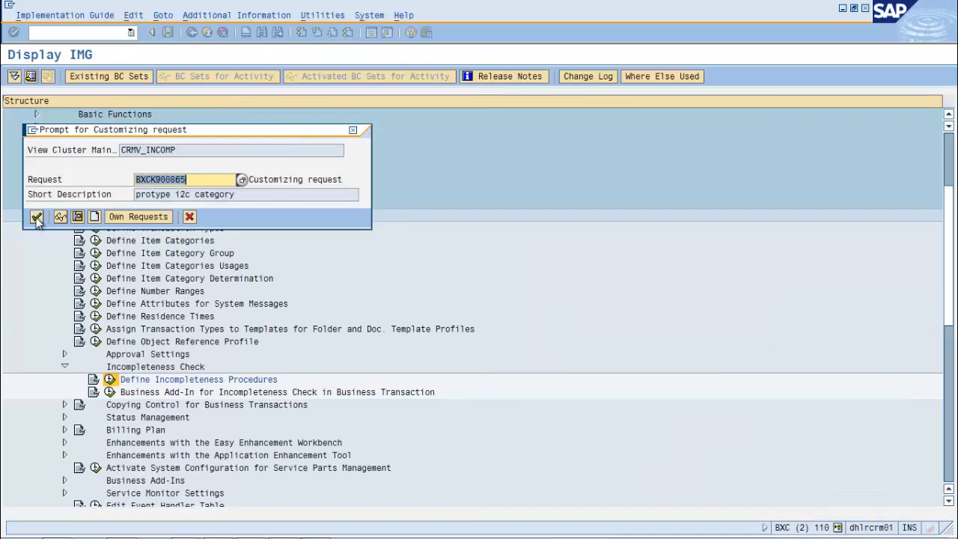
click(38, 218)
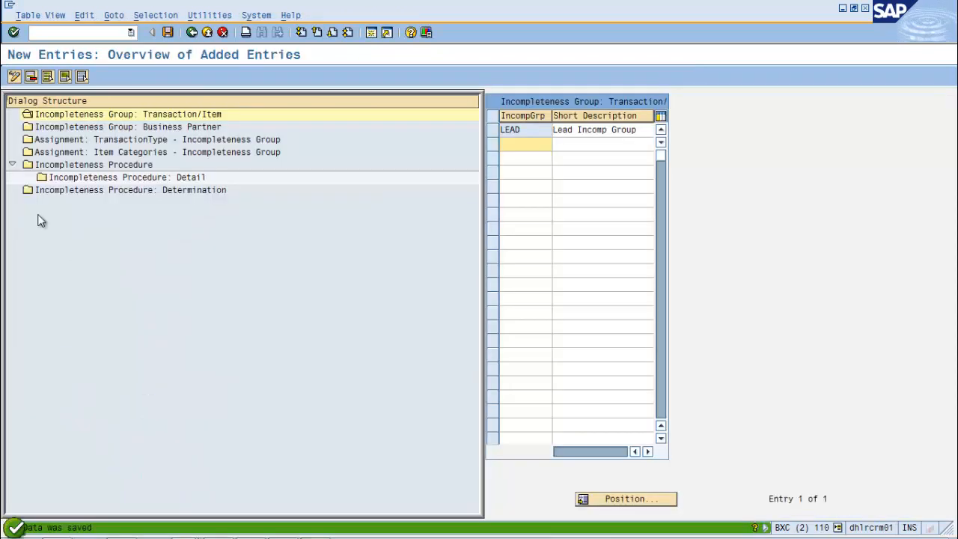
Assign incompleteness group LEAD to transaction type LEAD.
double_click(125, 141)
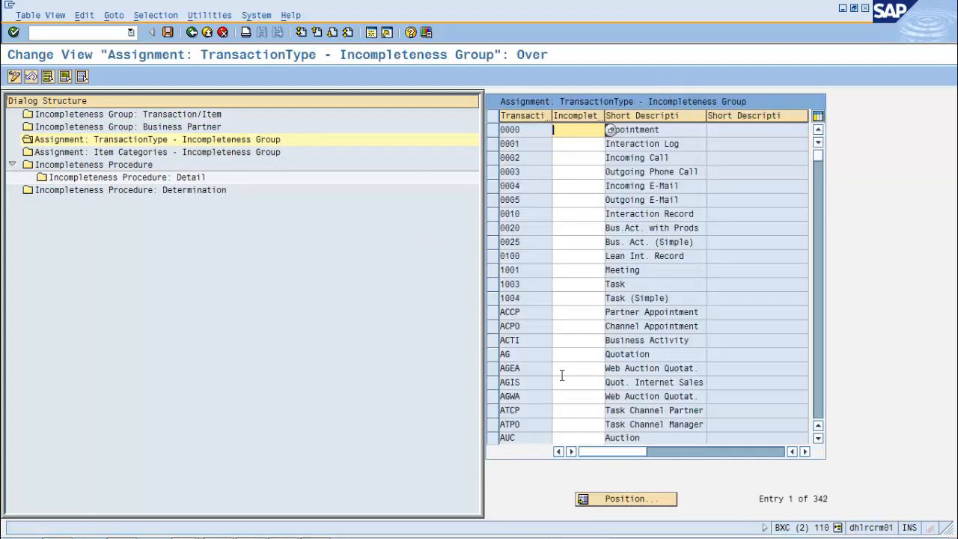
click(607, 500)
text(lead)
key(Return)
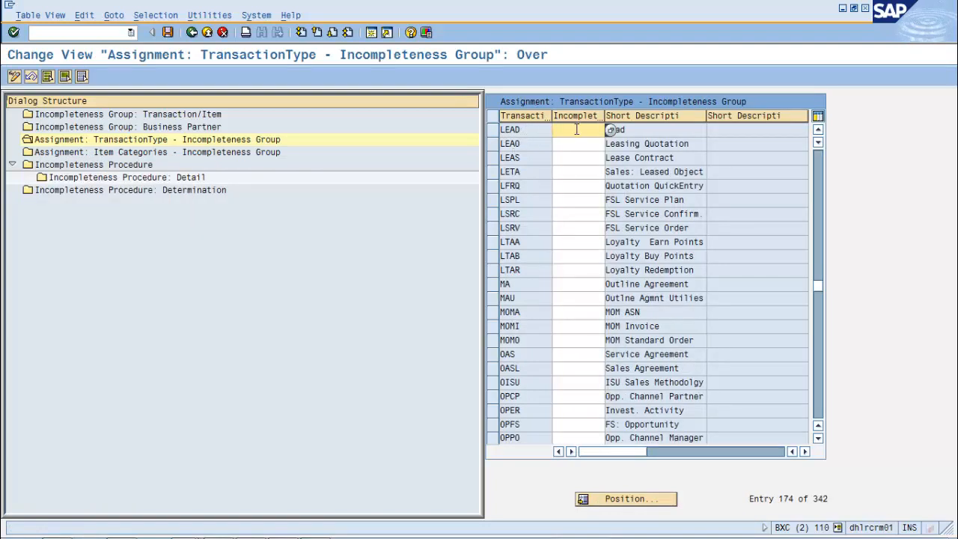
text(lead)
key(Return)
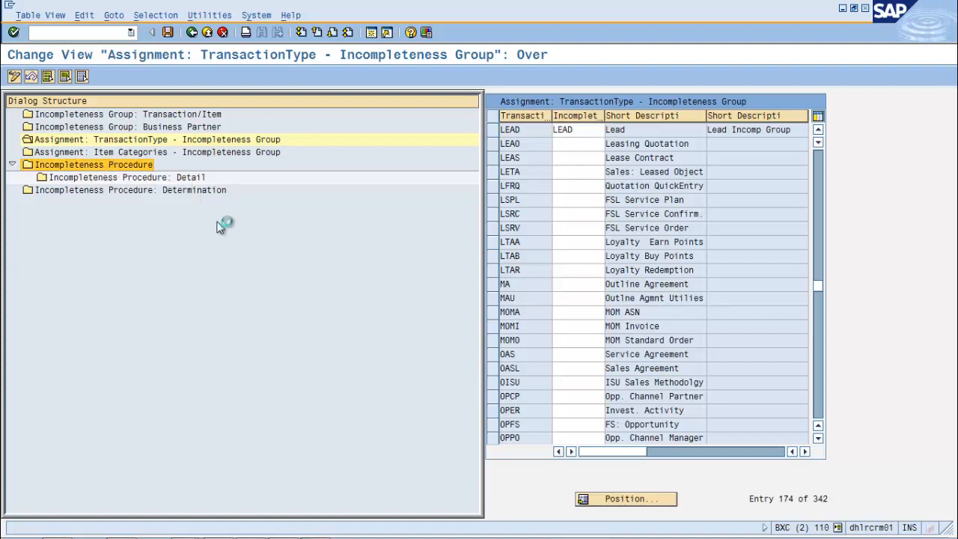
Create the incompleteness procedure LEAD with the description "Lead procedure" and save it.
double_click(131, 168)
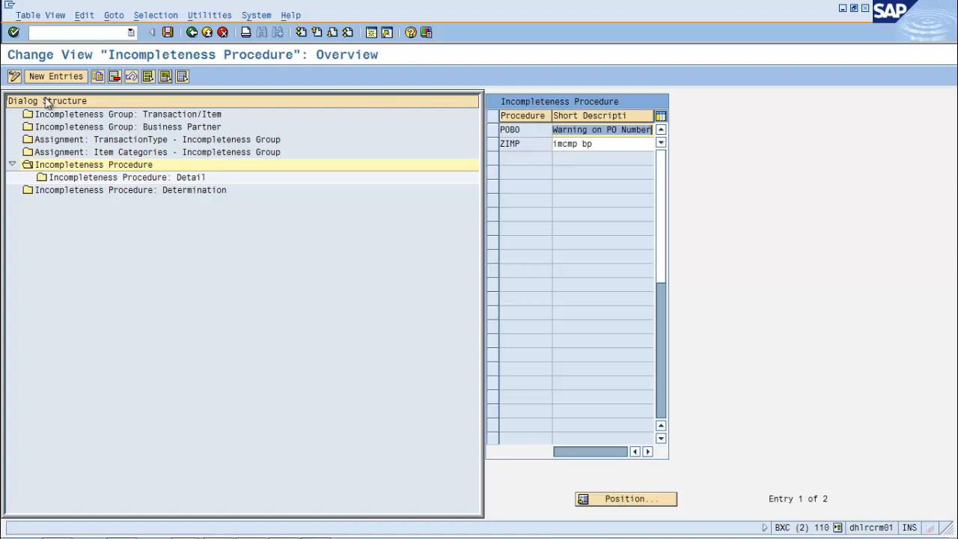
click(31, 72)
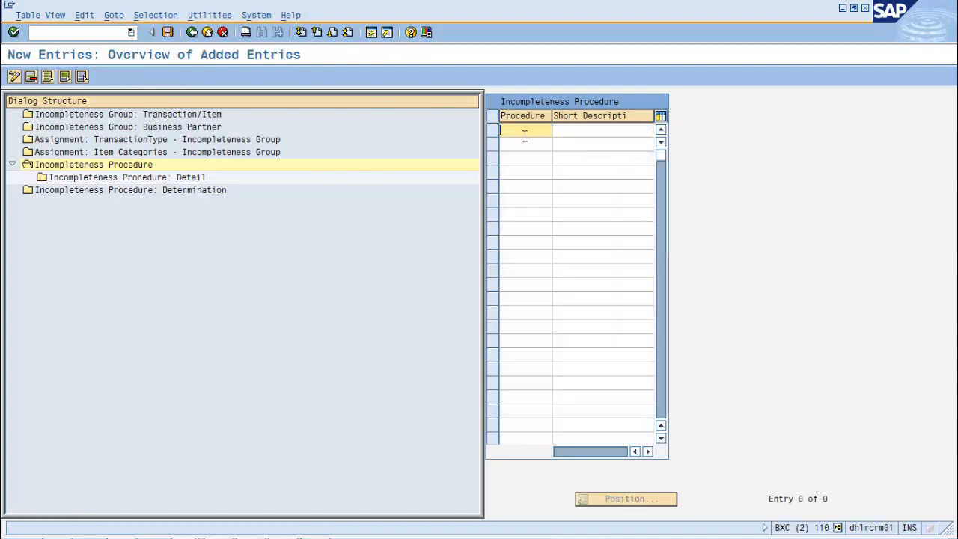
text(lead)
click(597, 129)
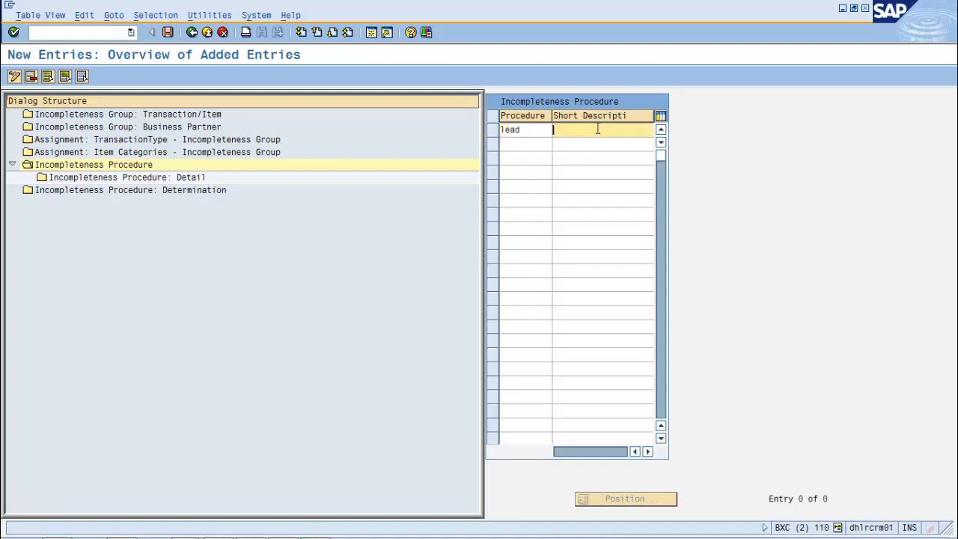
text(Lead procedure)
key(Return)
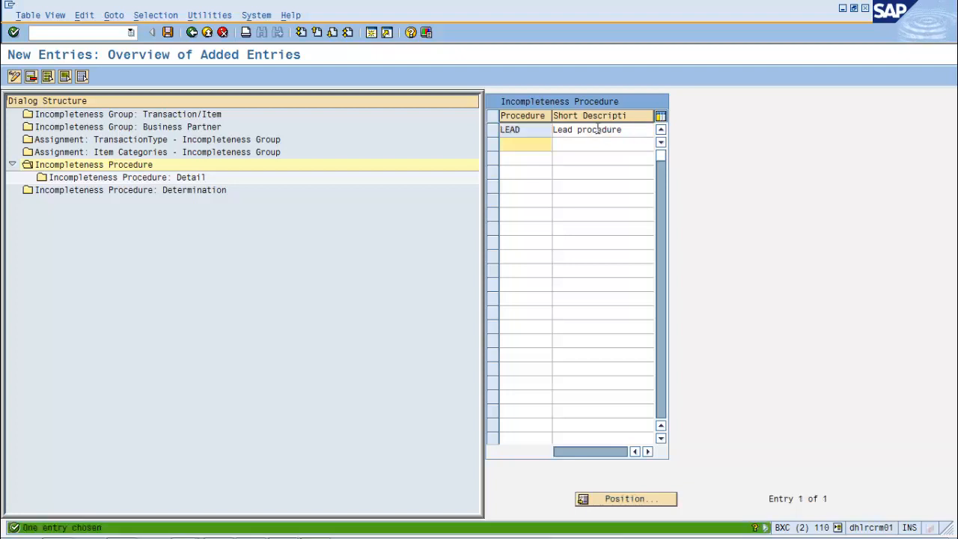
click(169, 33)
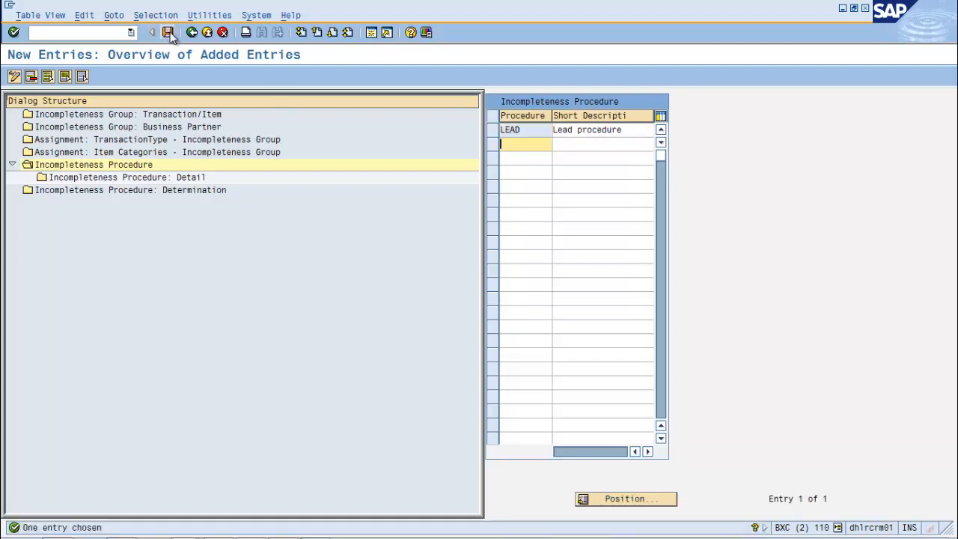
Add a detail entry to the LEAD incompleteness procedure for object LEAD_H and field SOURCE (Origin).
click(509, 146)
click(494, 131)
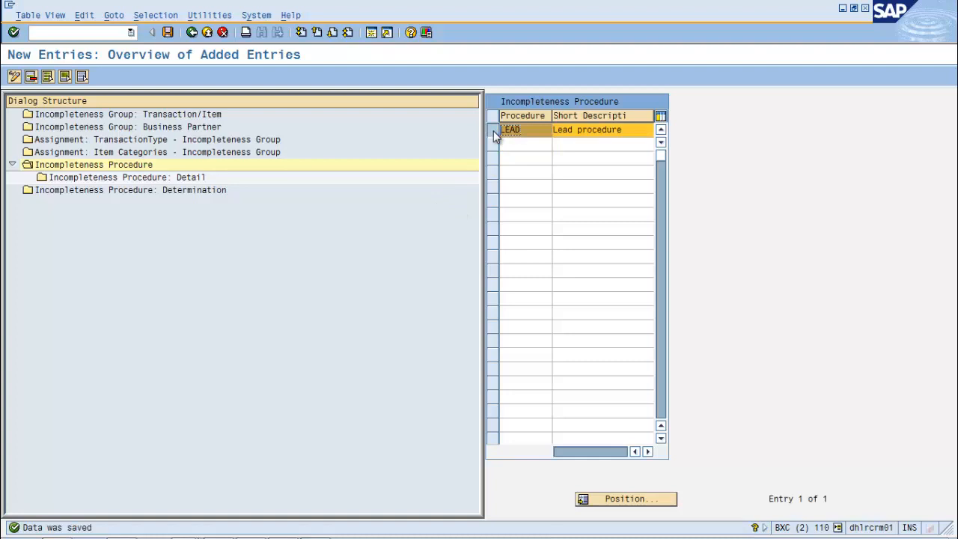
double_click(177, 178)
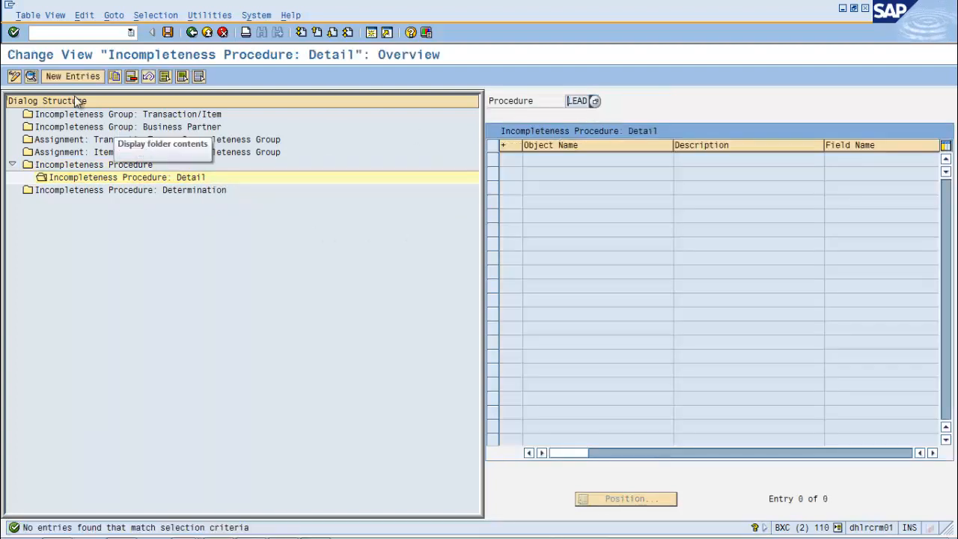
click(67, 77)
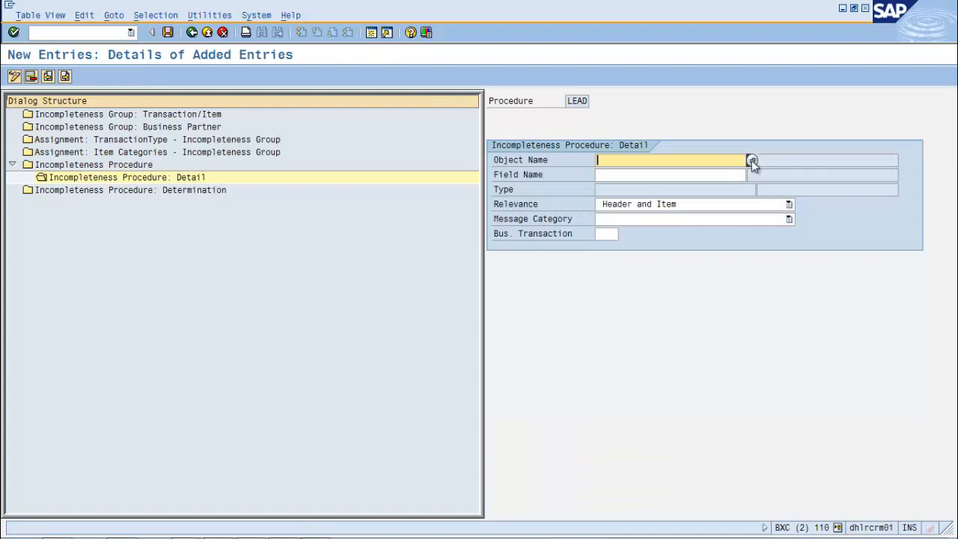
click(752, 160)
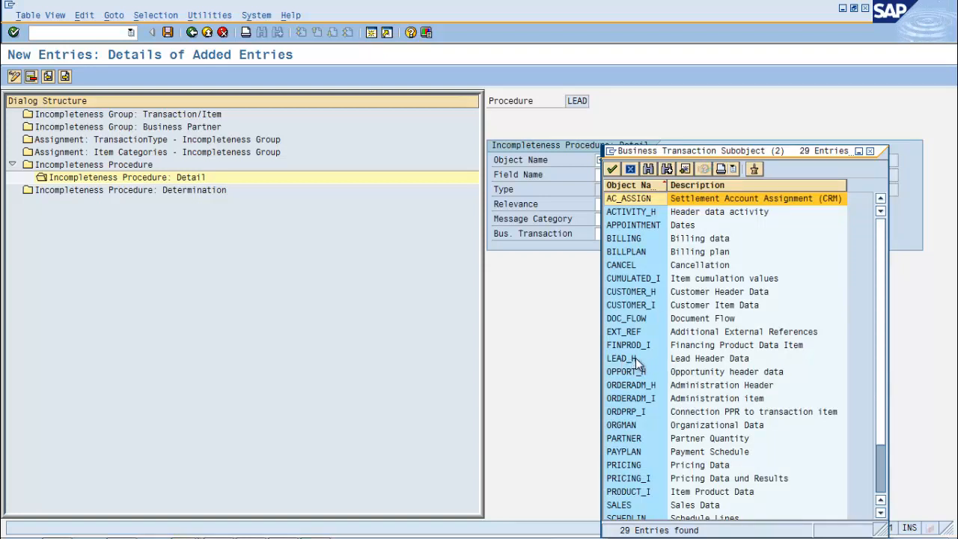
double_click(626, 359)
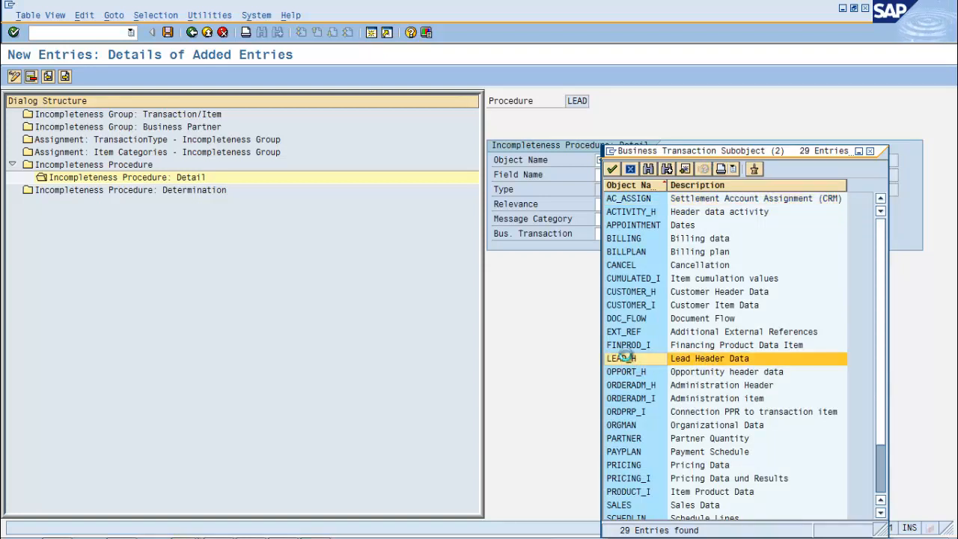
click(675, 176)
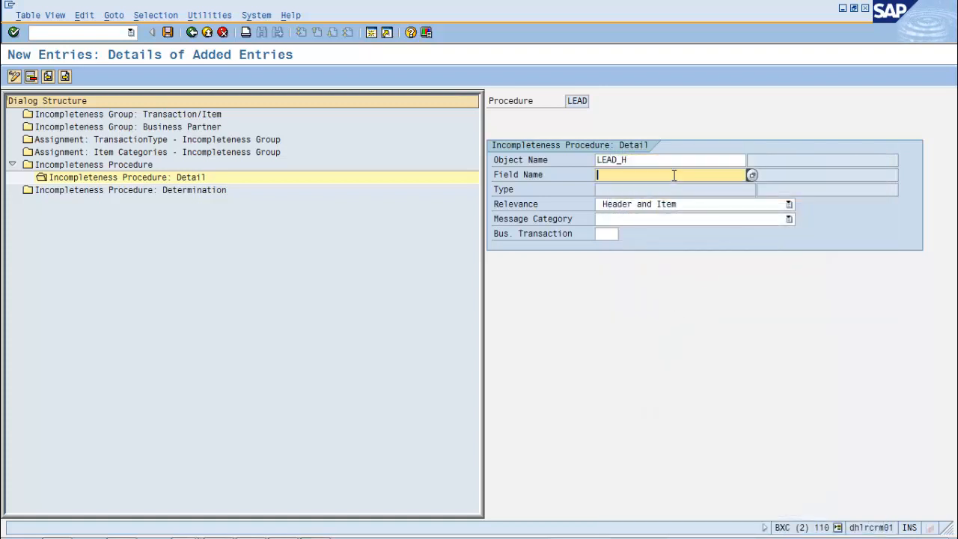
click(752, 175)
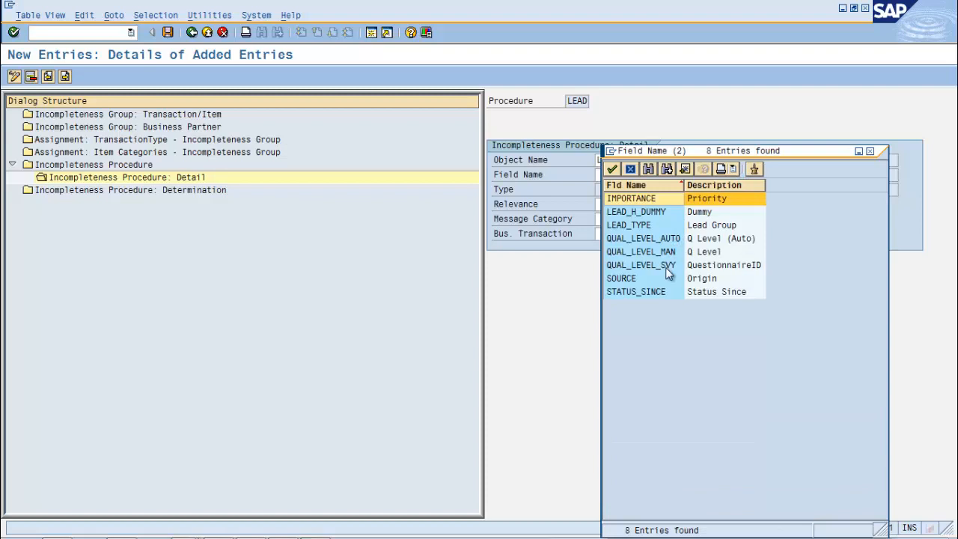
click(625, 279)
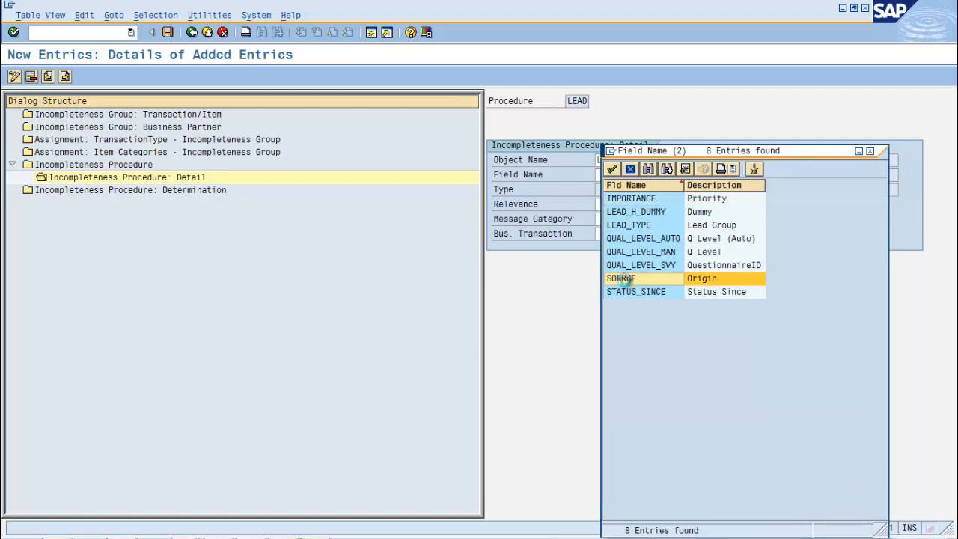
double_click(684, 278)
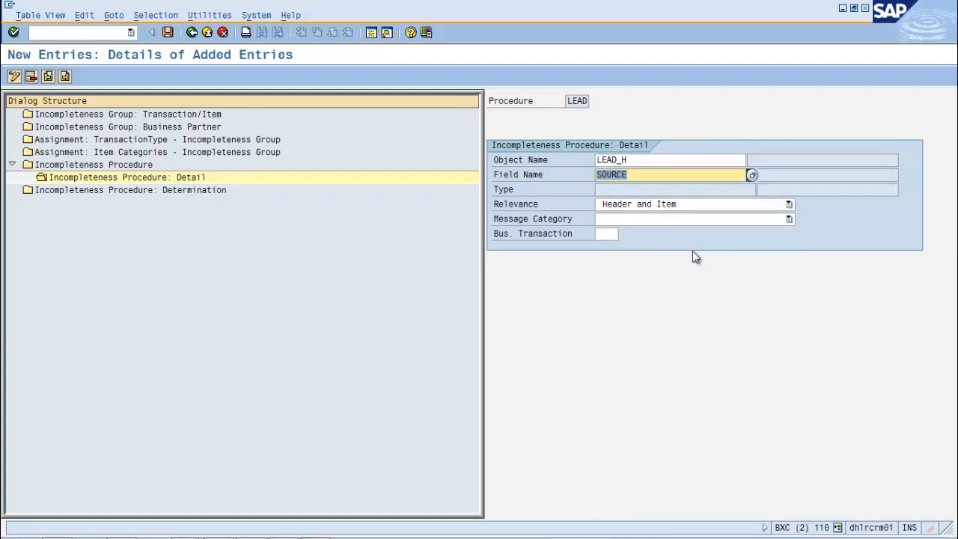
Complete the detail entry with relevance Header and Item, message category E Error and business transaction INC1, and save it.
click(680, 206)
click(835, 326)
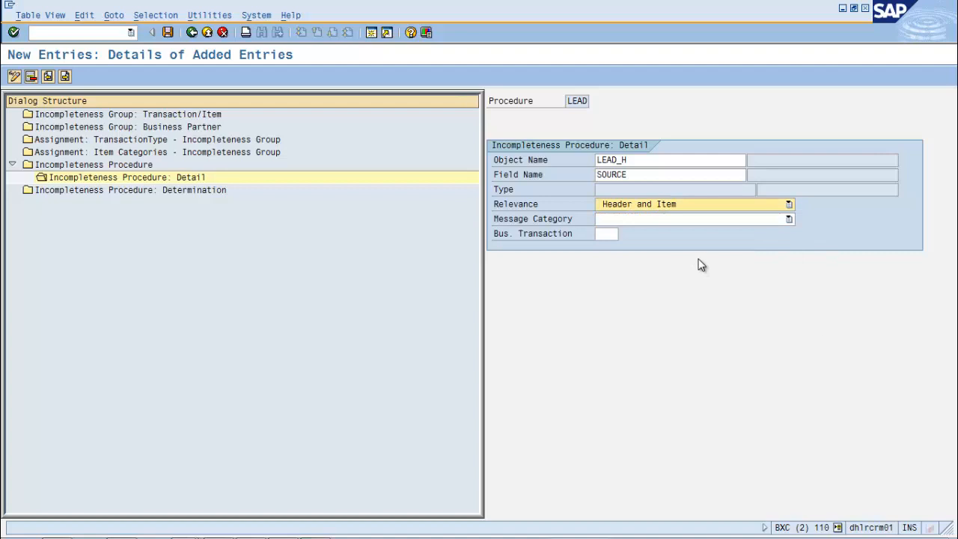
click(739, 218)
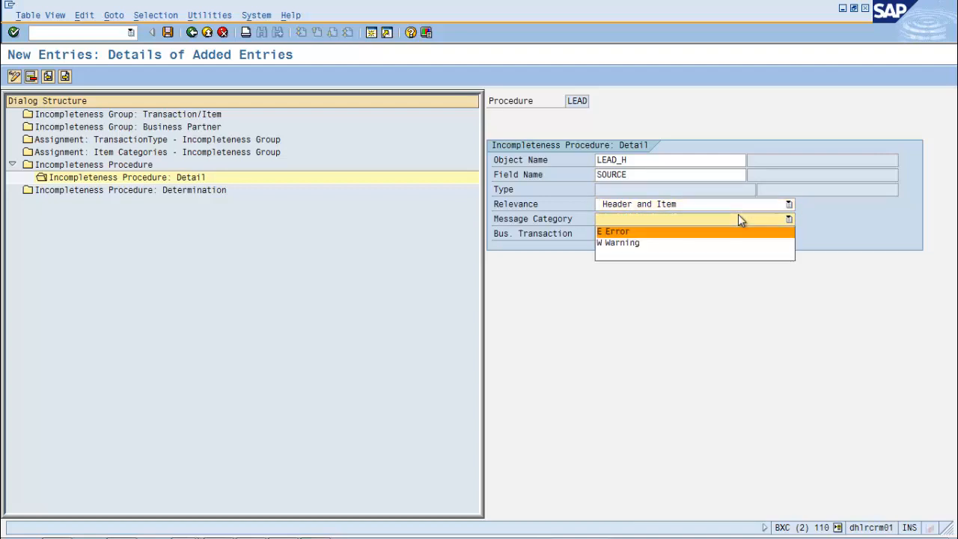
click(701, 233)
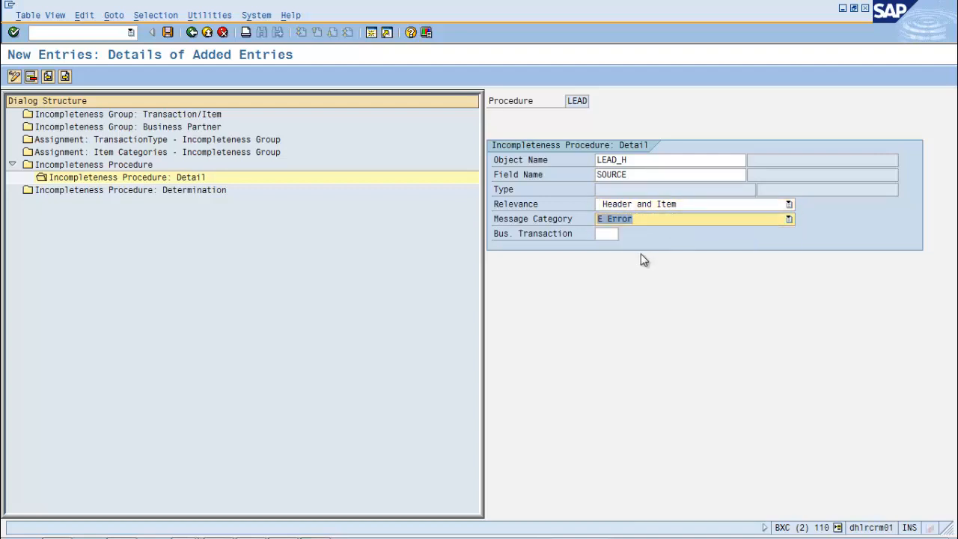
key(Tab)
text(INC1)
key(Return)
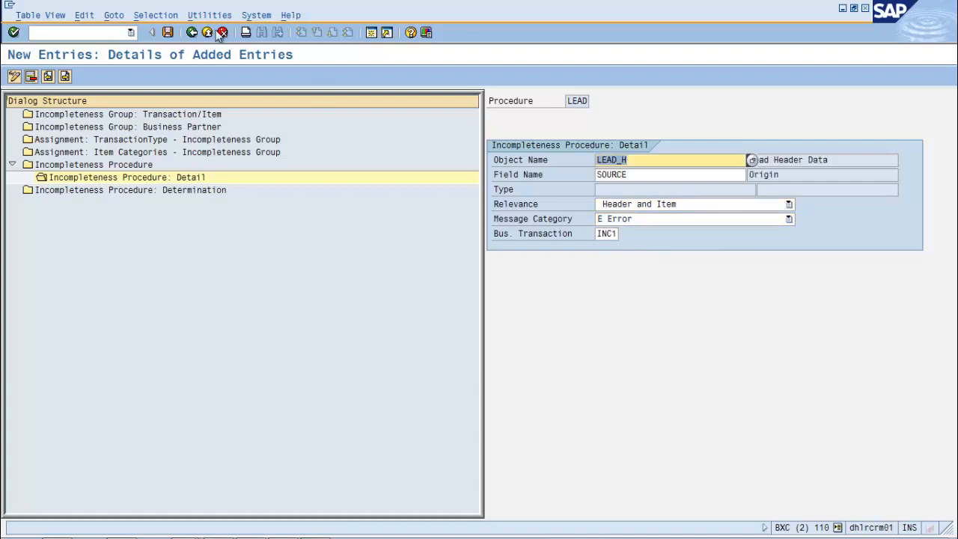
click(167, 32)
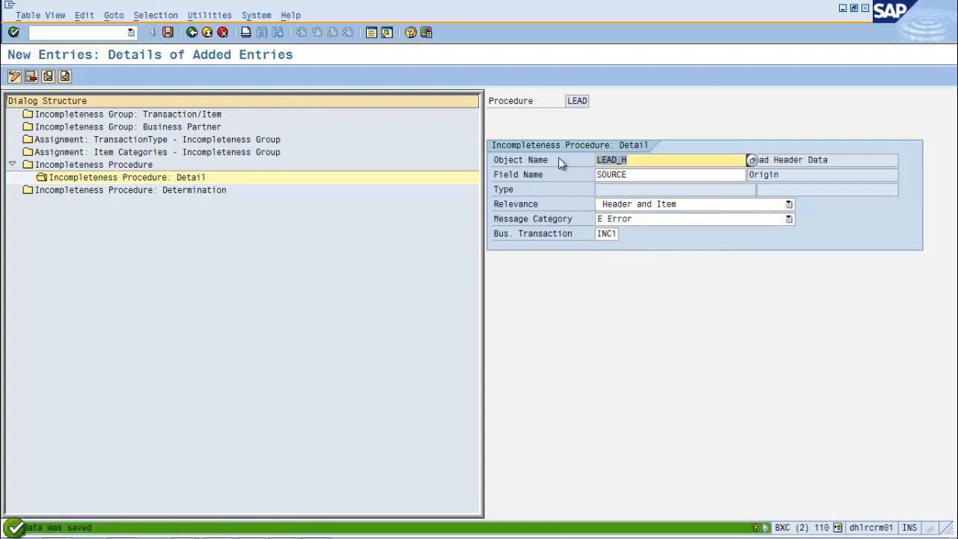
Add a procedure determination entry that assigns incompleteness procedure LEAD to incompleteness group LEAD.
click(113, 191)
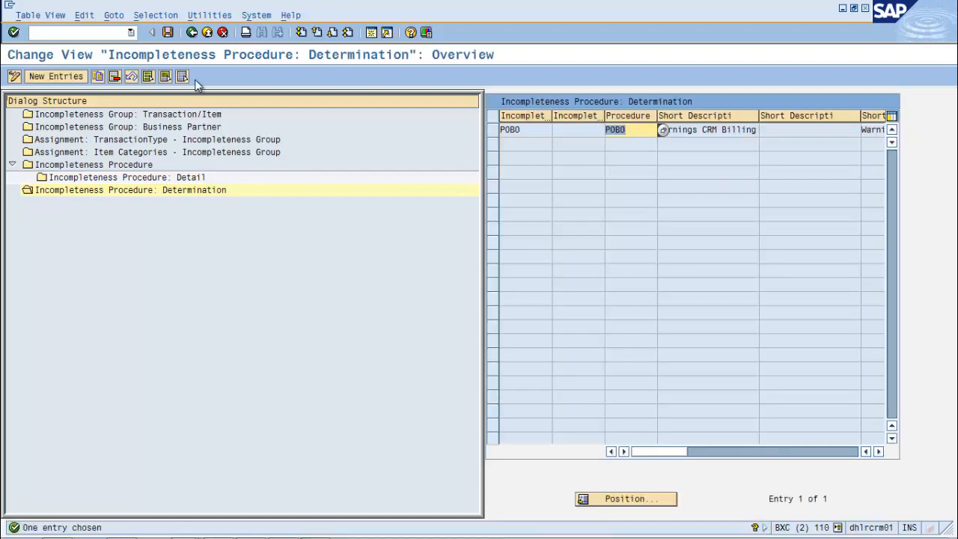
click(63, 75)
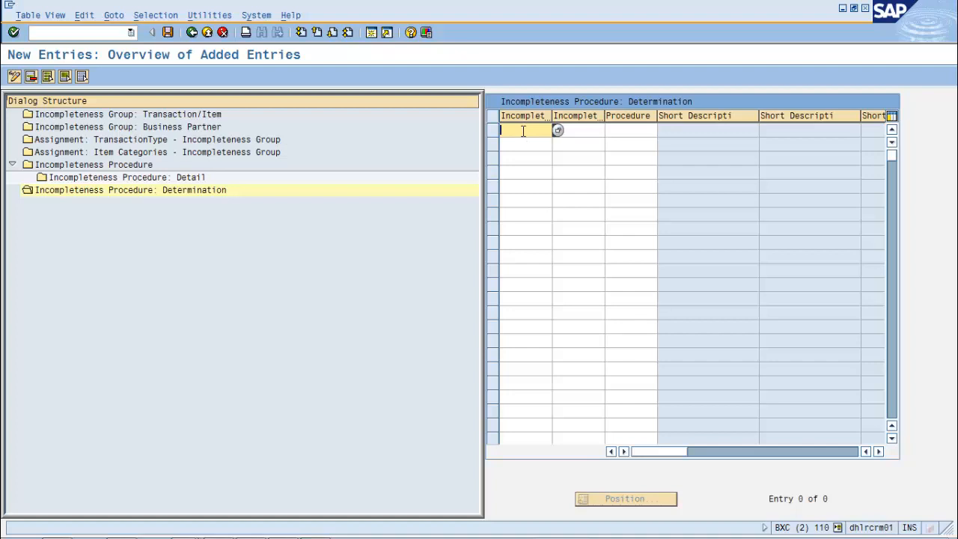
text(lead)
click(626, 131)
text(le)
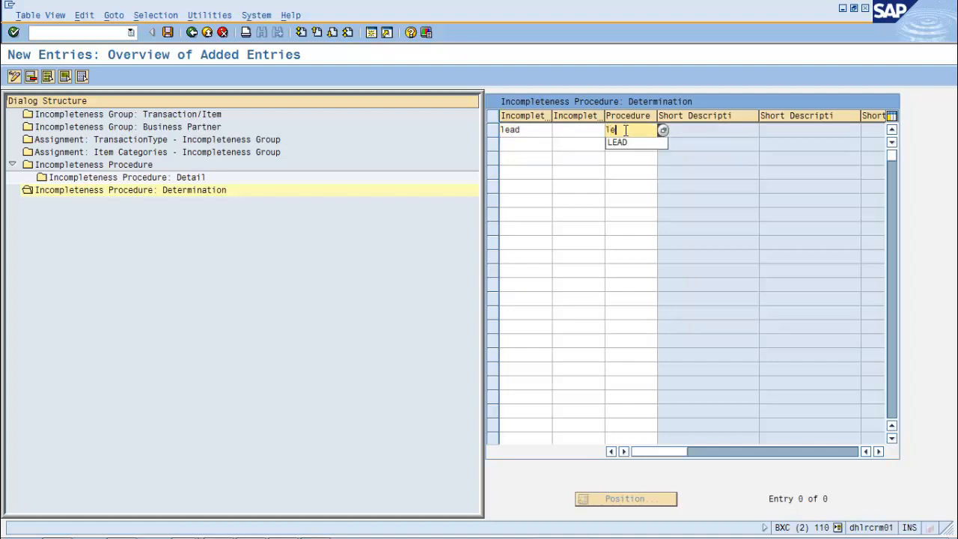
text(ad)
key(Return)
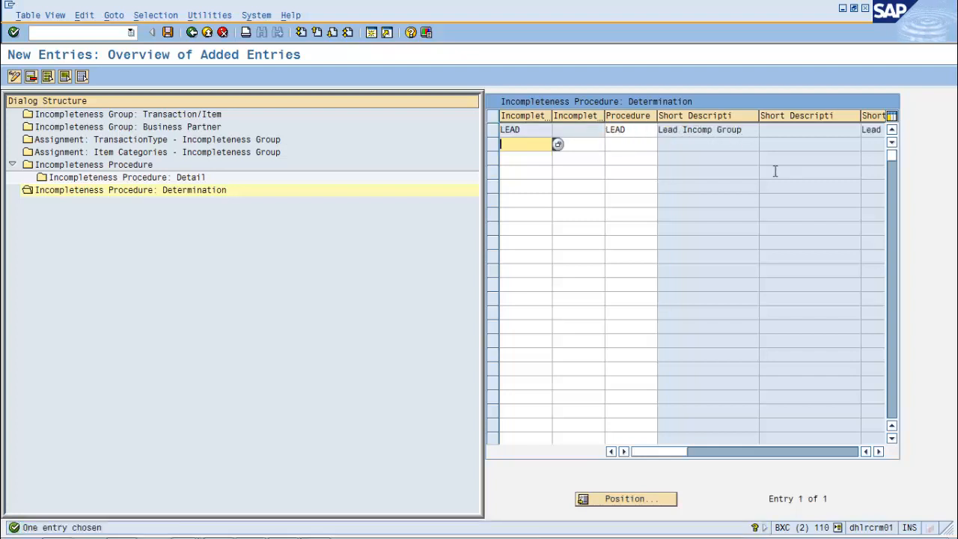
click(880, 452)
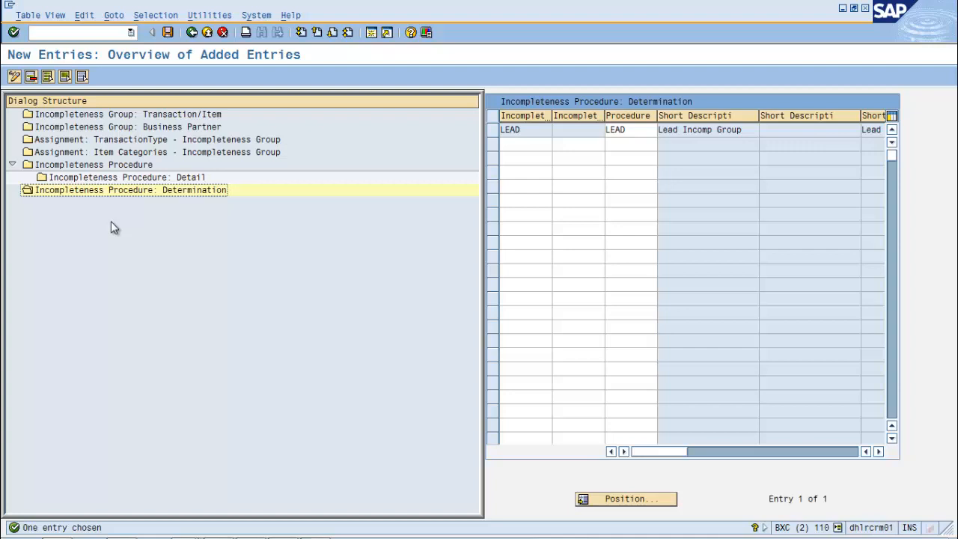
Open business transaction processing in a new session and start creating a transaction of type Lead.
click(56, 32)
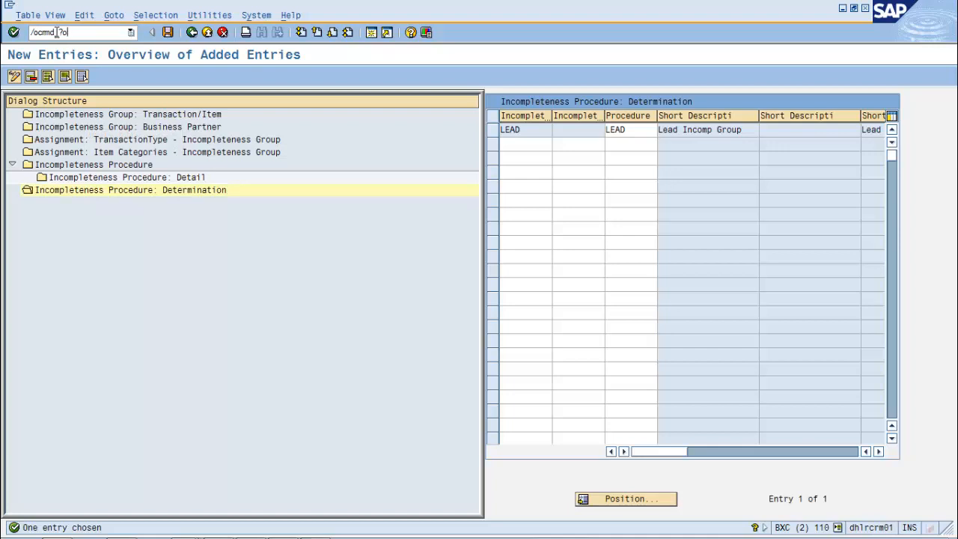
key(Return)
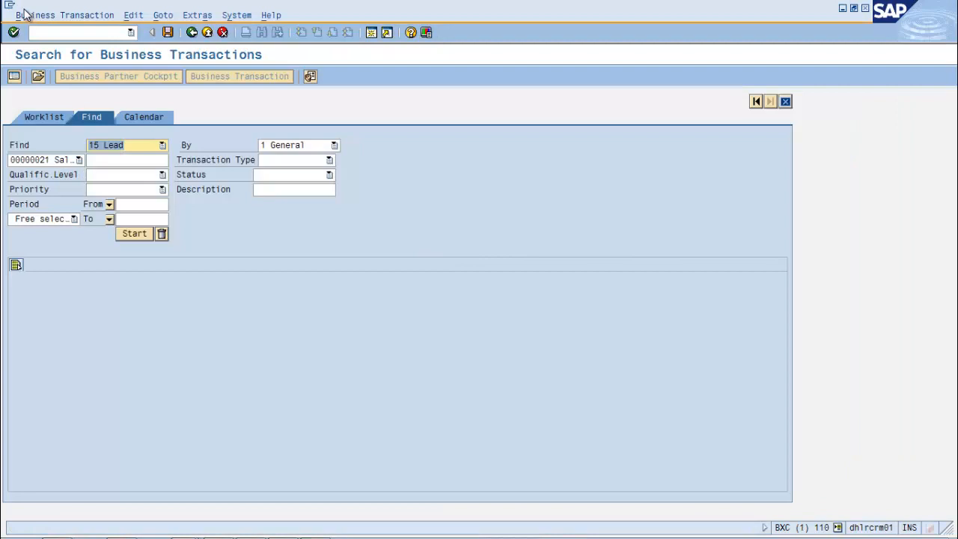
click(24, 15)
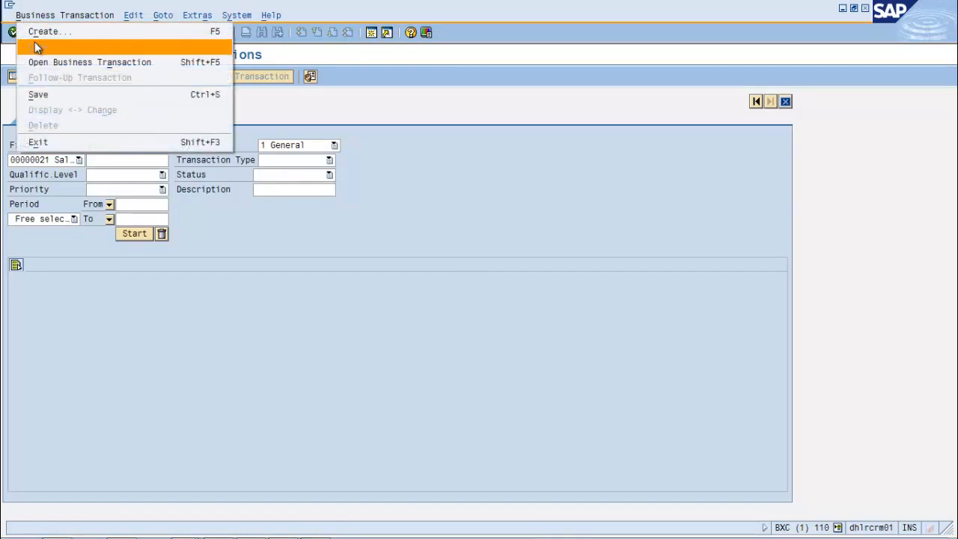
click(32, 30)
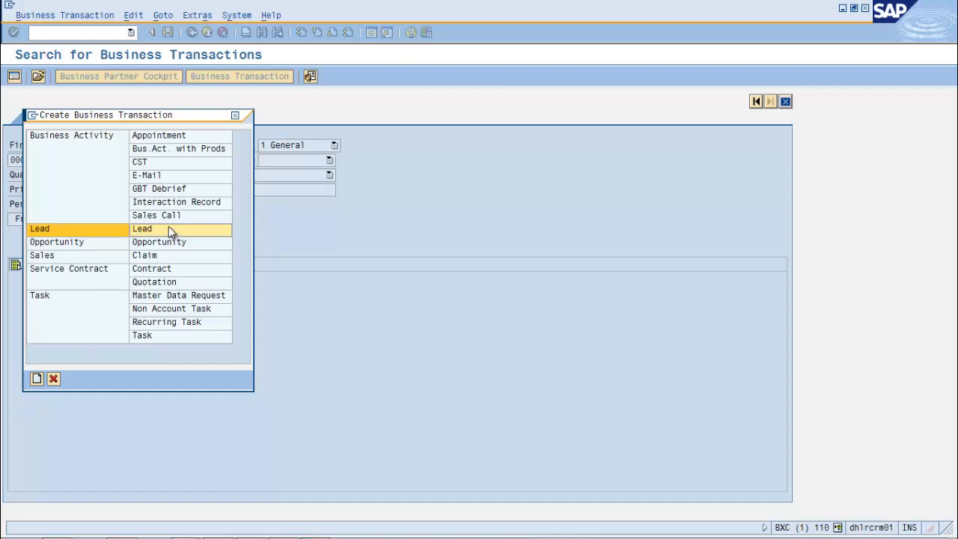
click(36, 379)
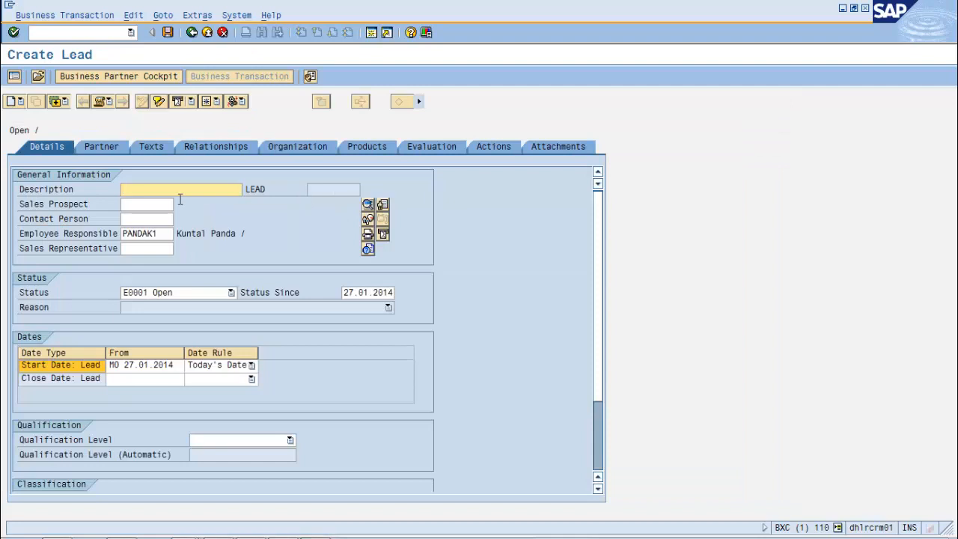
Give the lead the description "after setting incomp" and fill in the sales prospect.
text(after setting incomp)
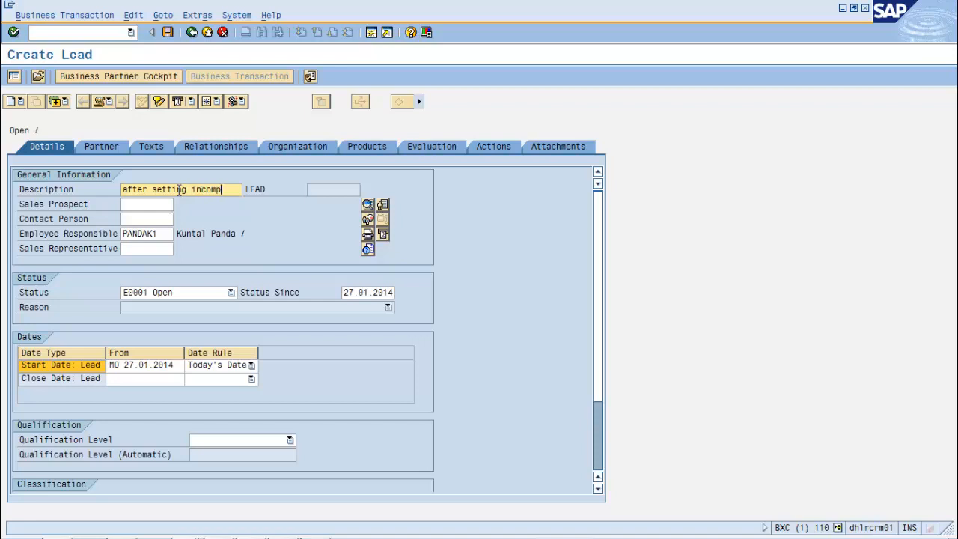
click(149, 204)
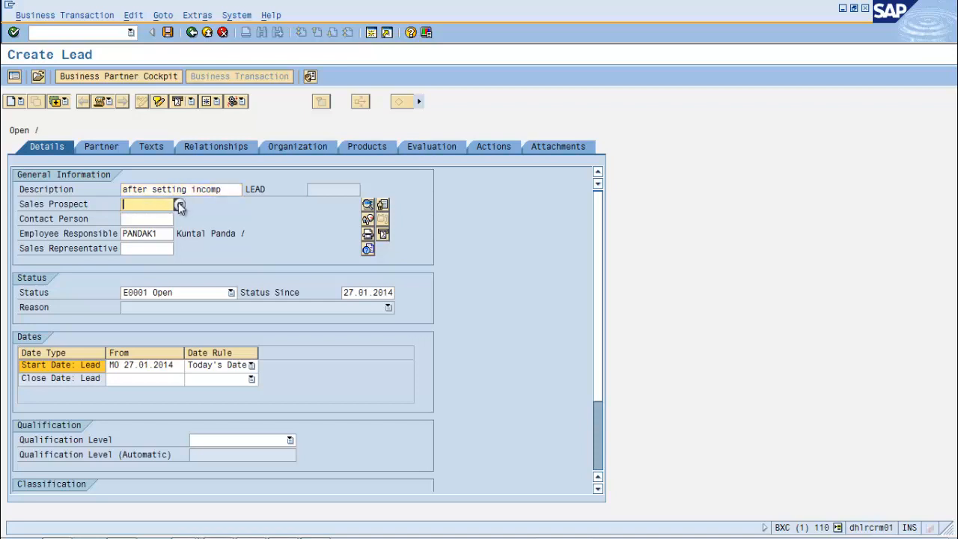
click(140, 217)
click(184, 190)
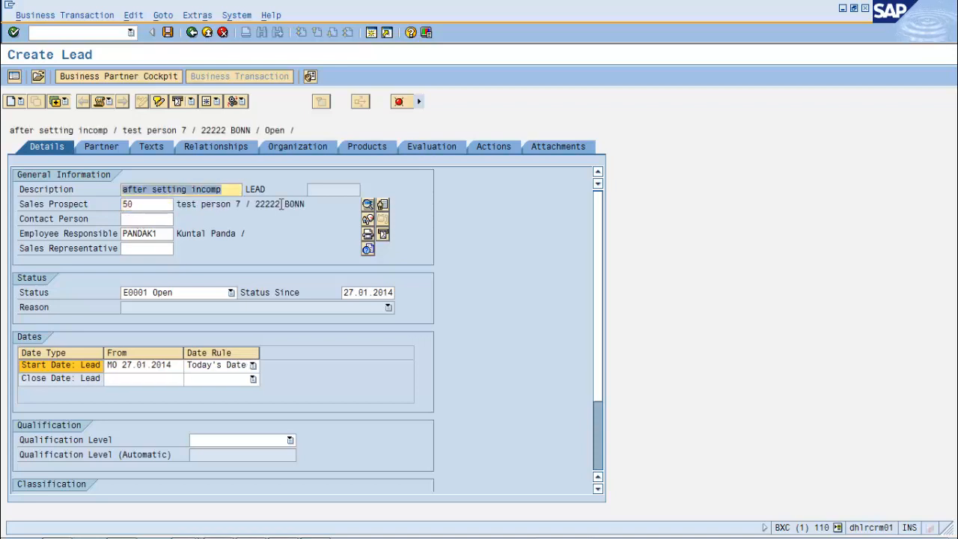
Assign organizational unit 110 (Sales Office 110) to the lead from the list of possible values.
click(305, 147)
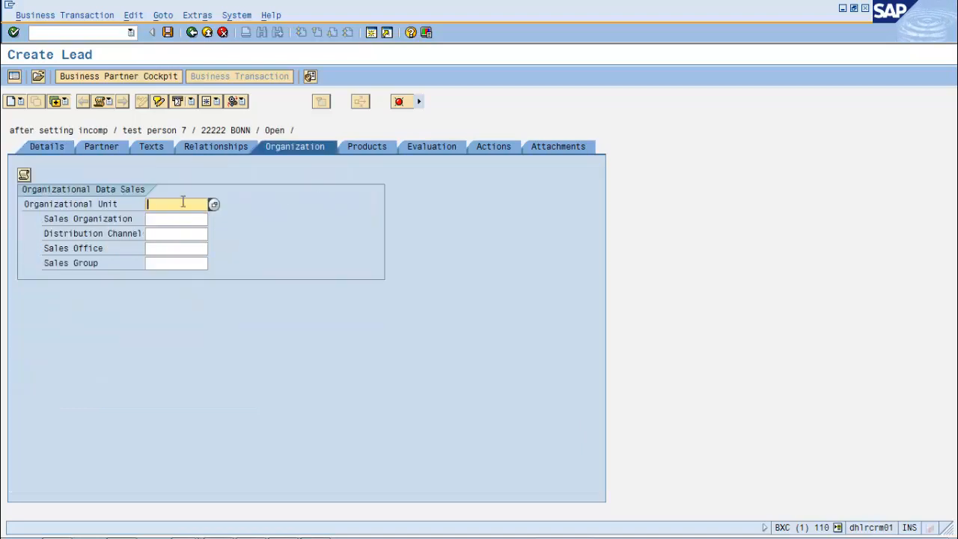
click(215, 207)
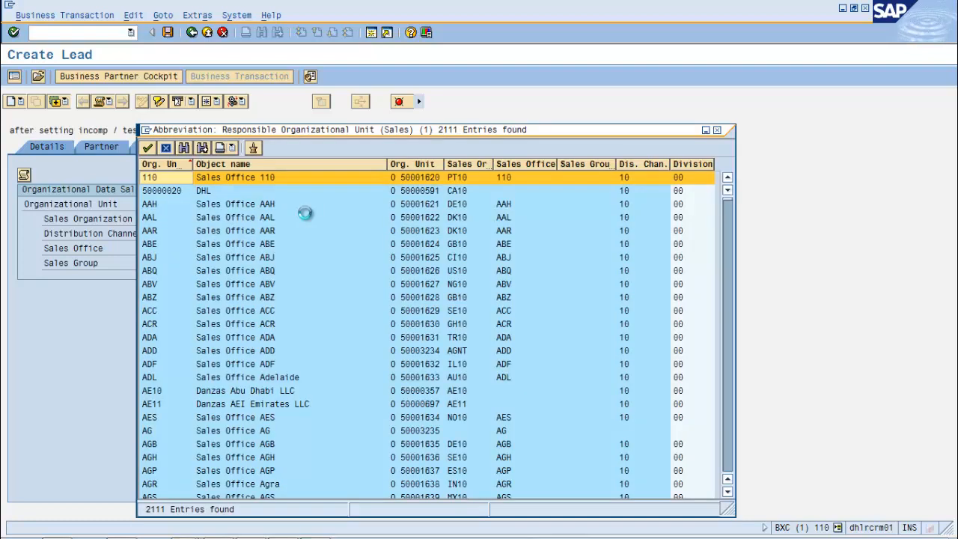
click(240, 179)
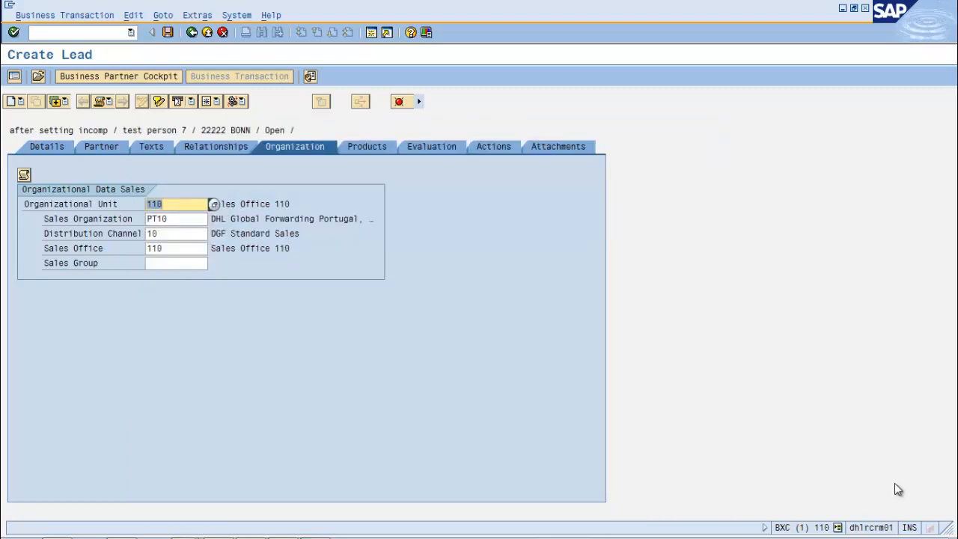
Review the lead's error log and the Origin field in its details, and save the lead with Origin left empty.
click(398, 102)
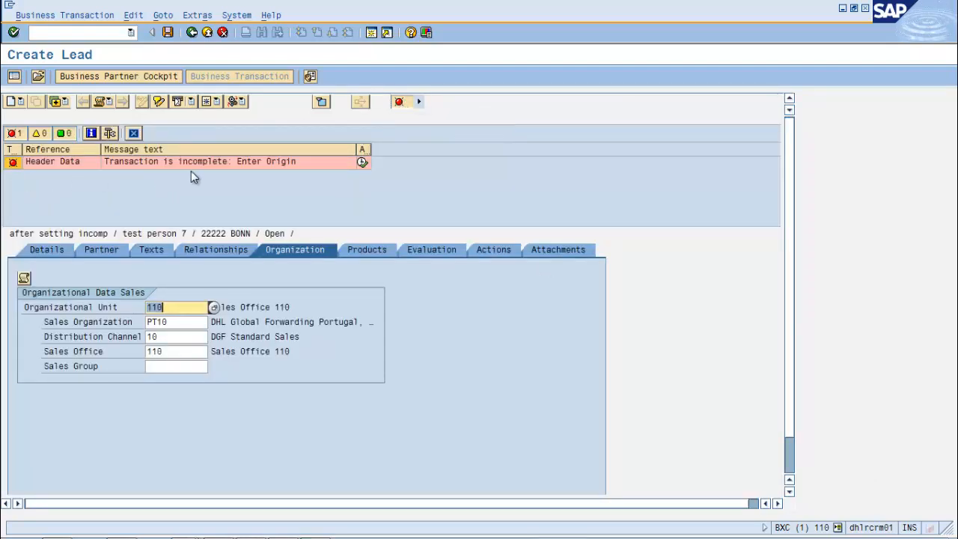
click(48, 252)
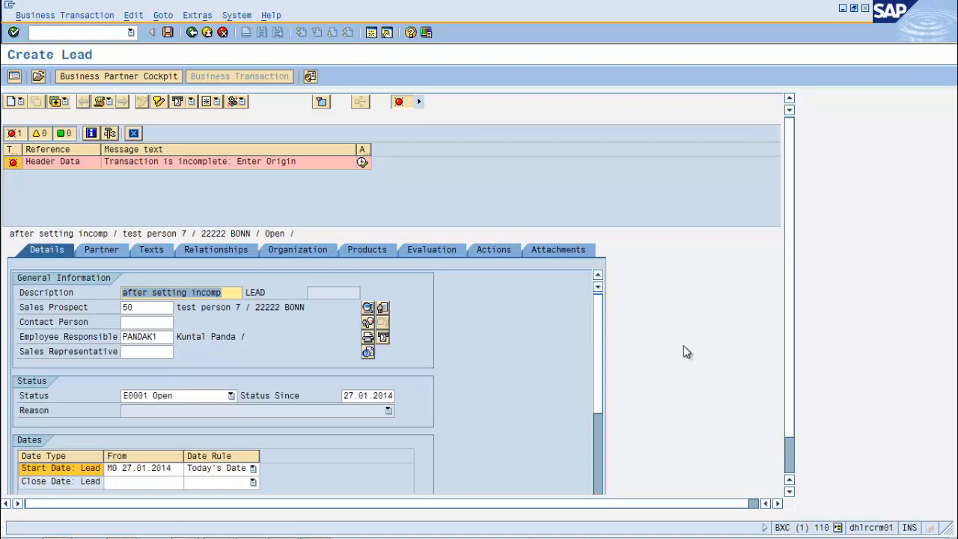
scroll(597, 389, down, 2)
scroll(599, 412, down, 4)
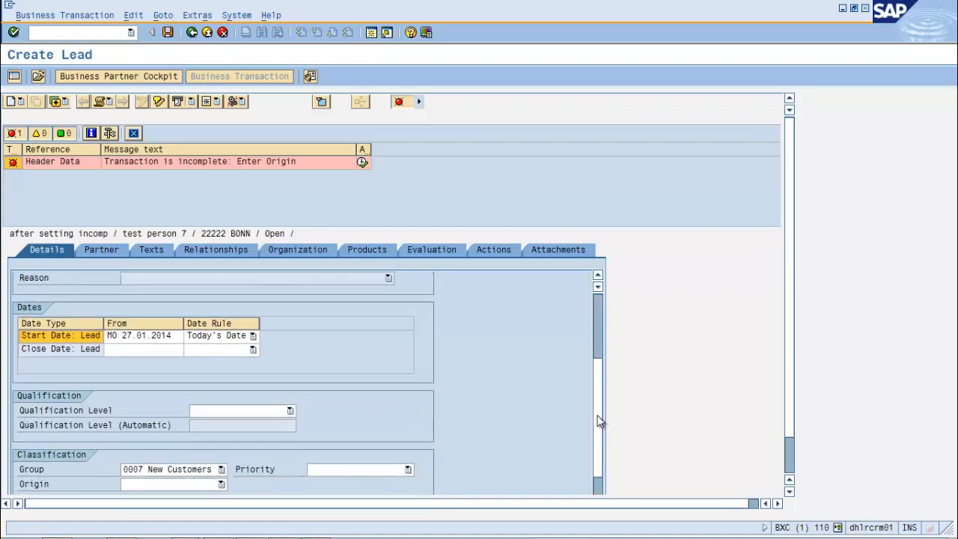
click(168, 33)
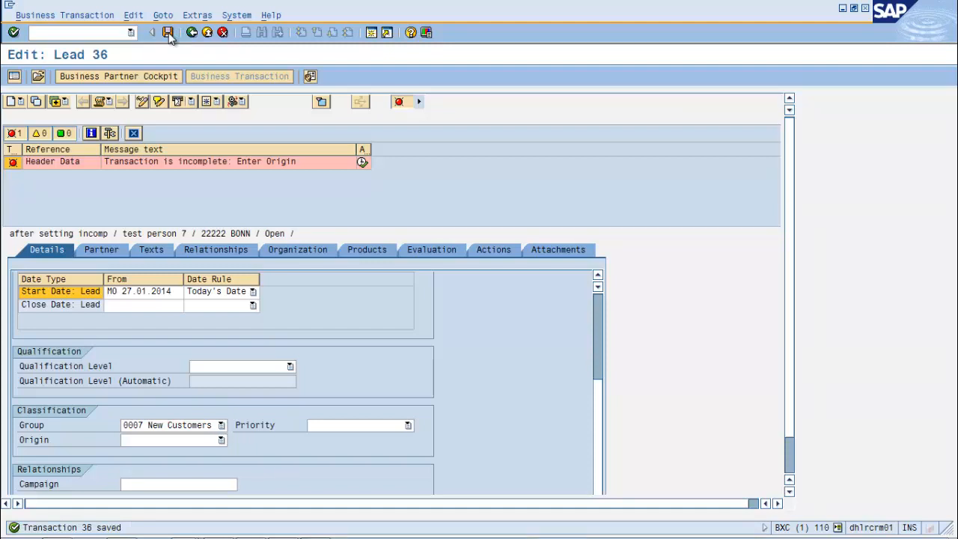
Go to transaction SE38 and execute the program CRM_ORDER_INCOMP_CHECK.
click(89, 36)
text(/nse38)
key(Return)
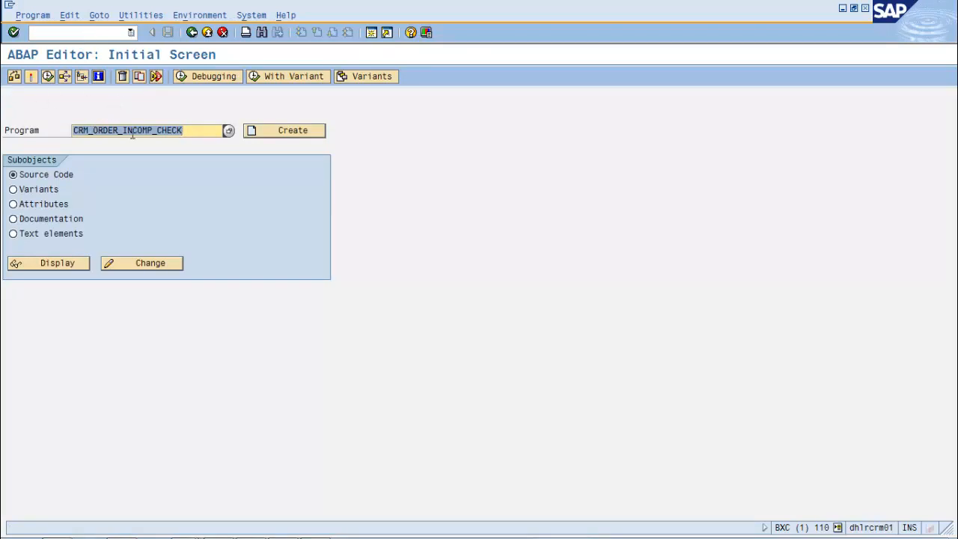
click(194, 131)
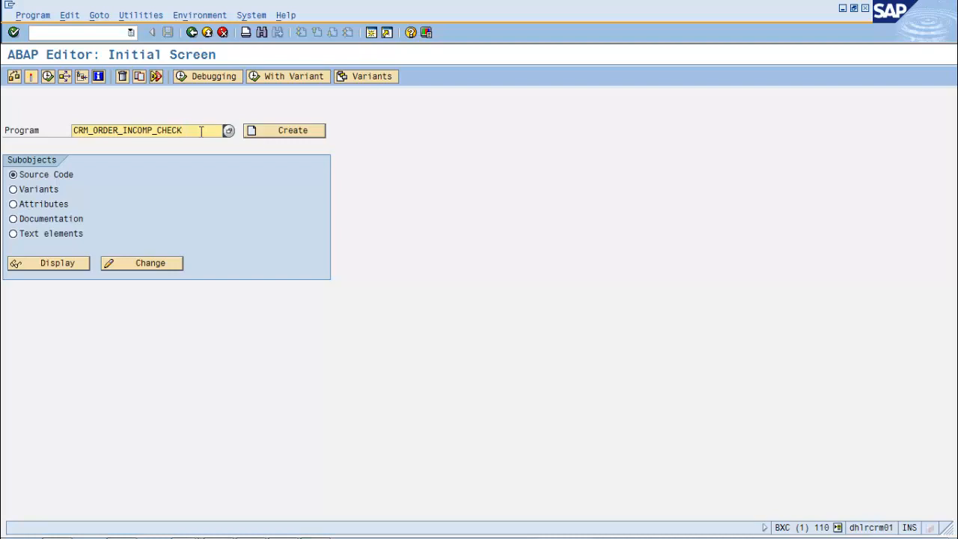
key(F8)
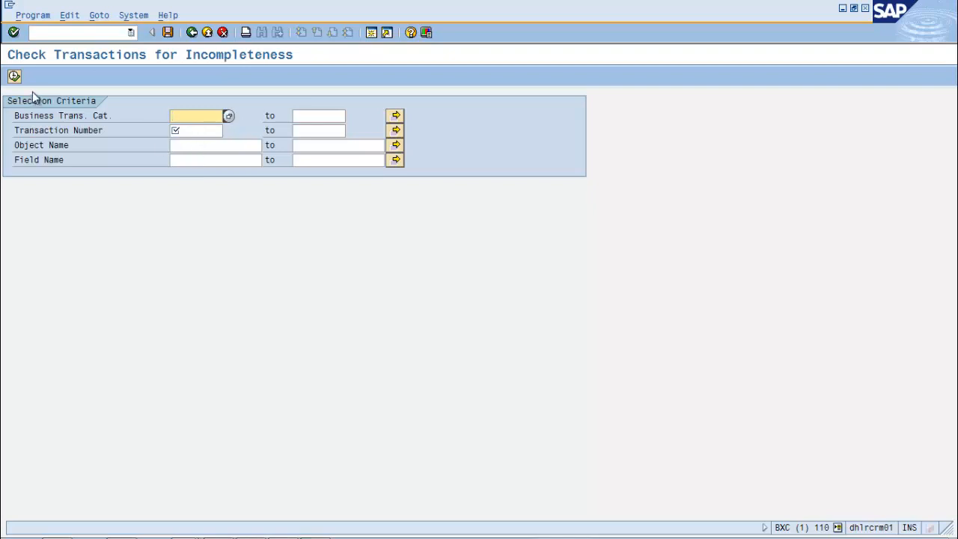
Restrict the incompleteness check to business transaction category BUS2000108 (Lead) and transaction number 36.
click(228, 116)
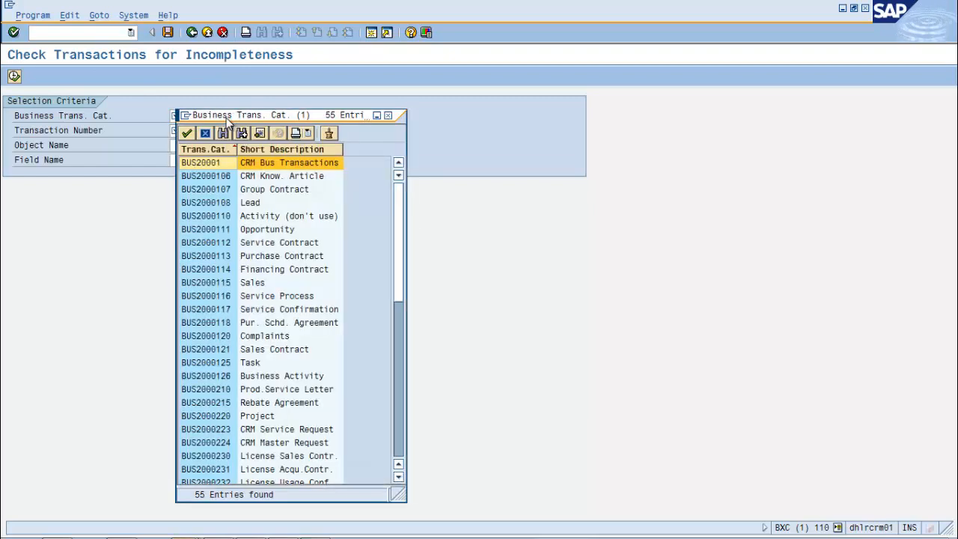
double_click(207, 203)
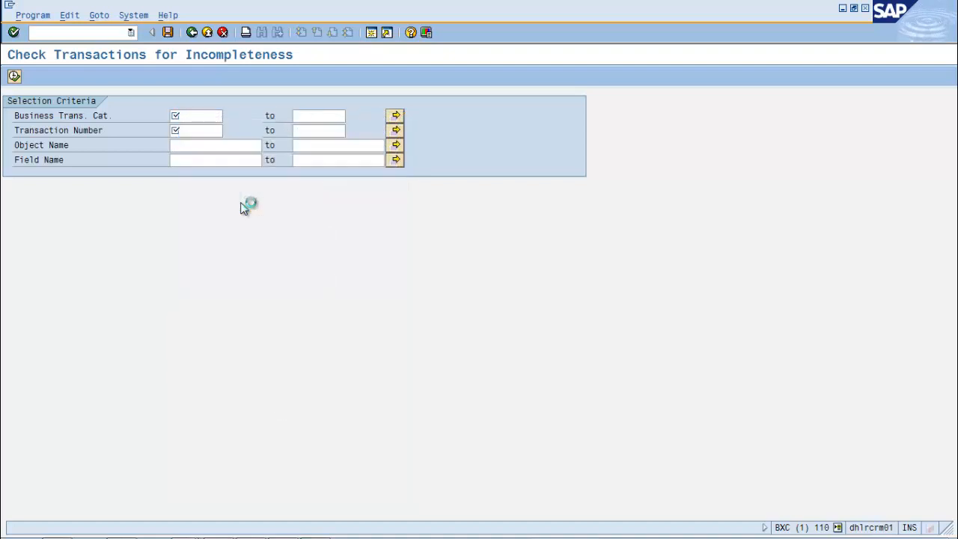
click(192, 143)
click(193, 128)
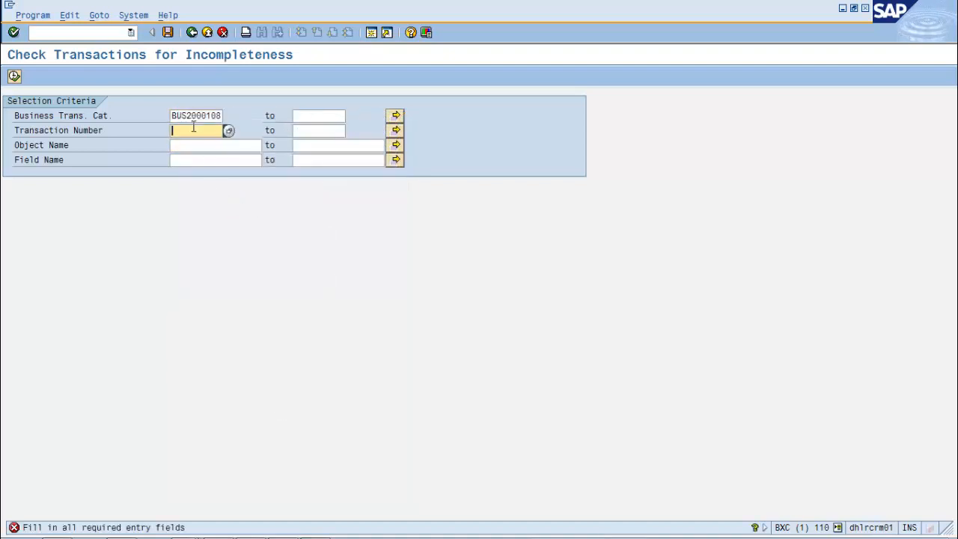
text(36)
Set the object name criterion to LEAD_H (Lead Header Data) from the list of business transaction subobjects.
click(234, 145)
click(268, 145)
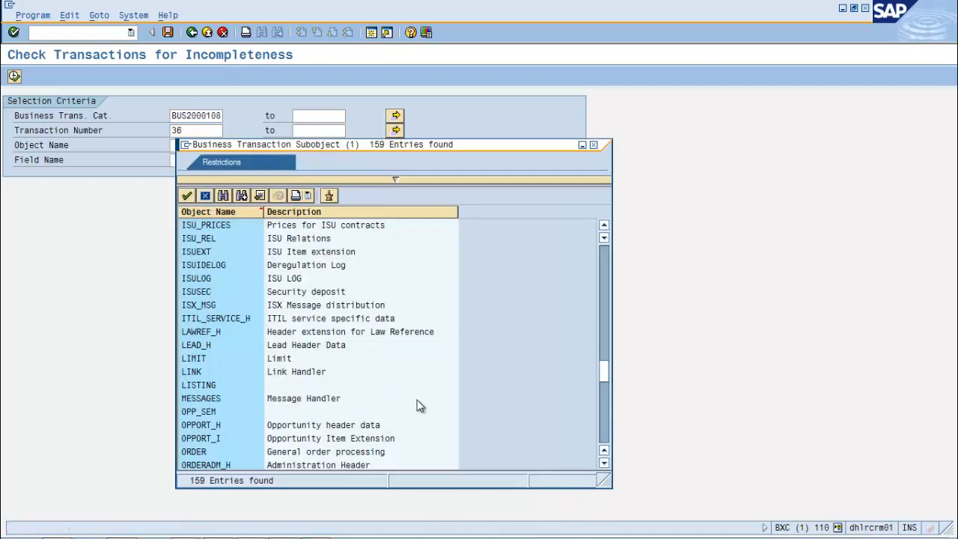
click(215, 383)
scroll(228, 378, down, 1)
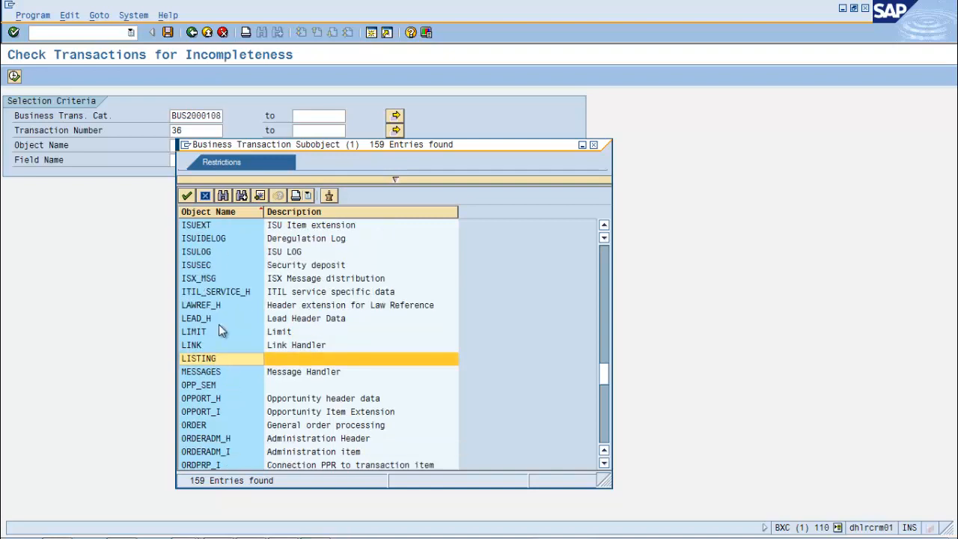
click(224, 197)
text(lead)
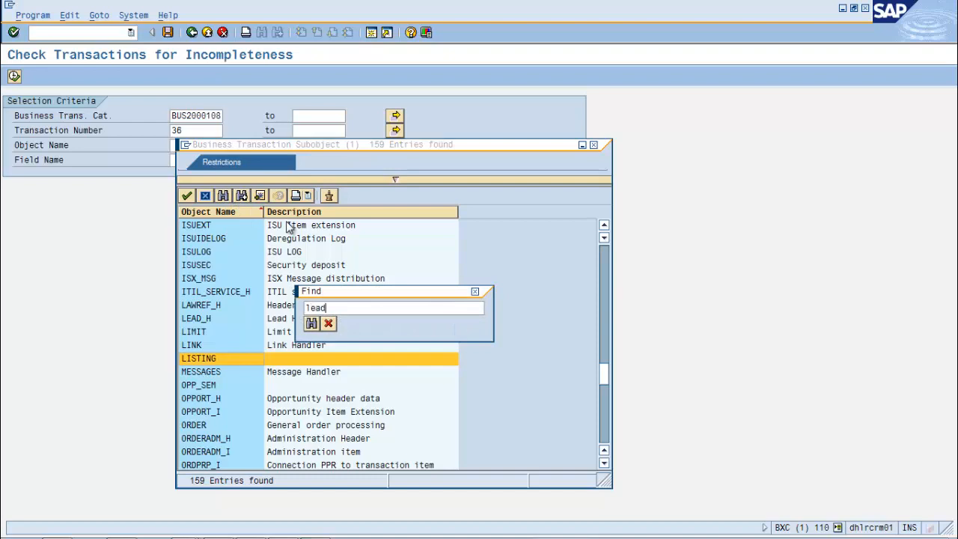
key(Return)
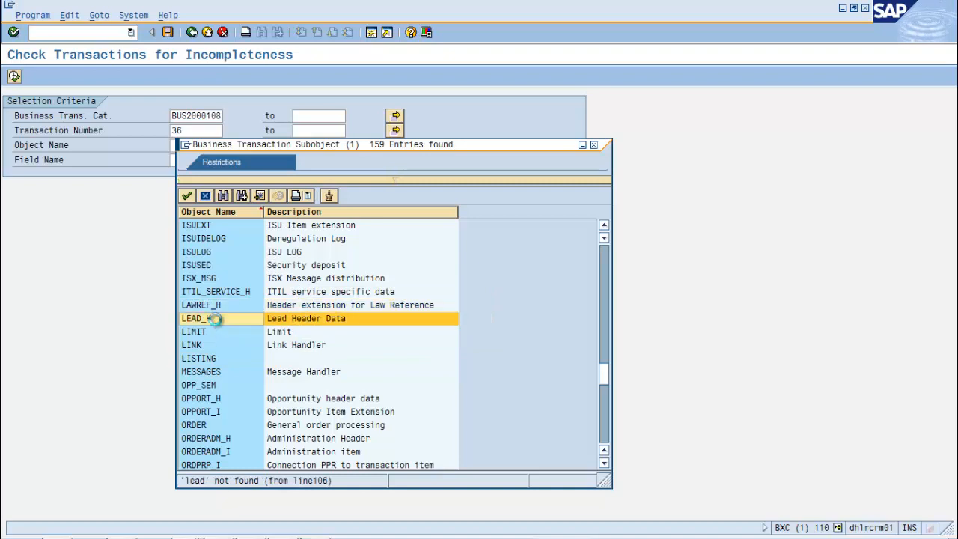
double_click(215, 319)
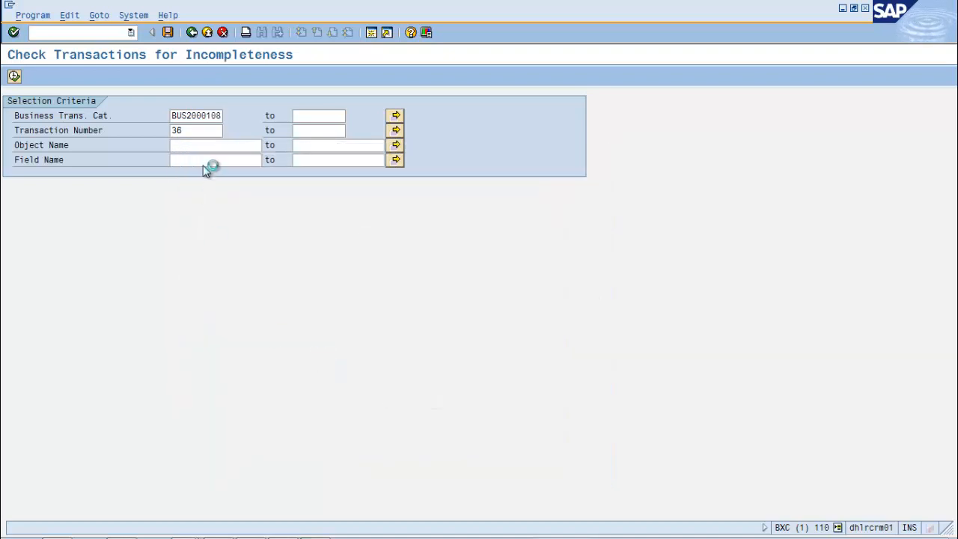
click(228, 160)
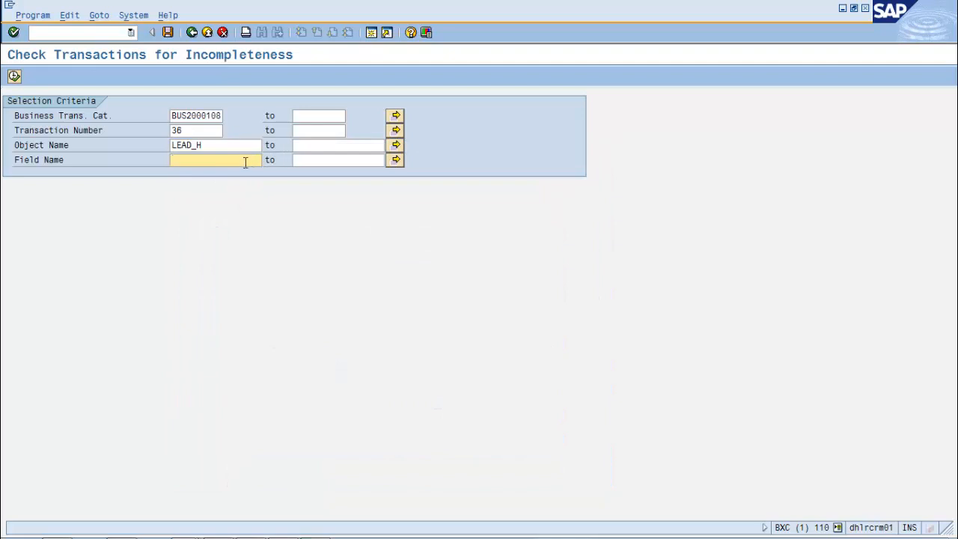
Execute the incompleteness check, expand the result for transaction 36 and display the details of its LEAD_H entry.
click(14, 77)
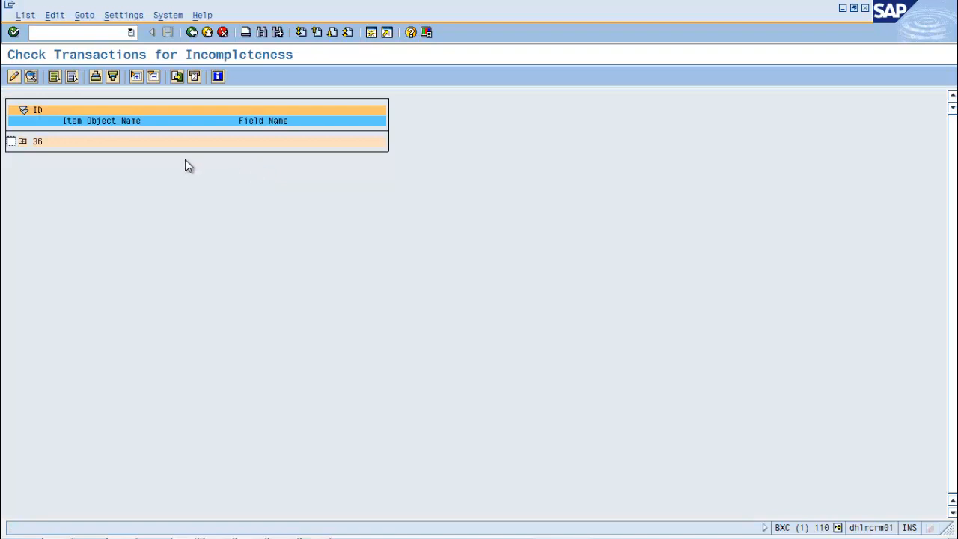
click(22, 143)
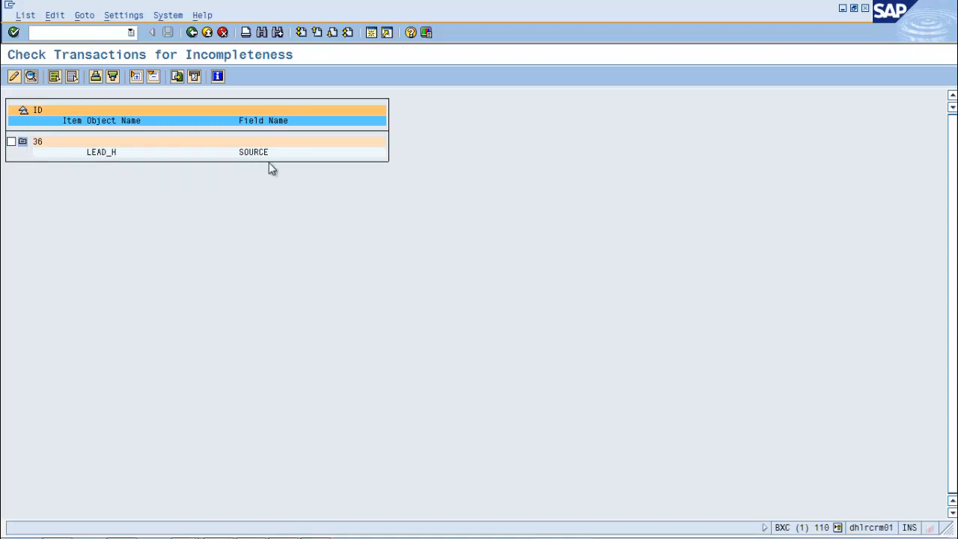
click(98, 153)
click(29, 76)
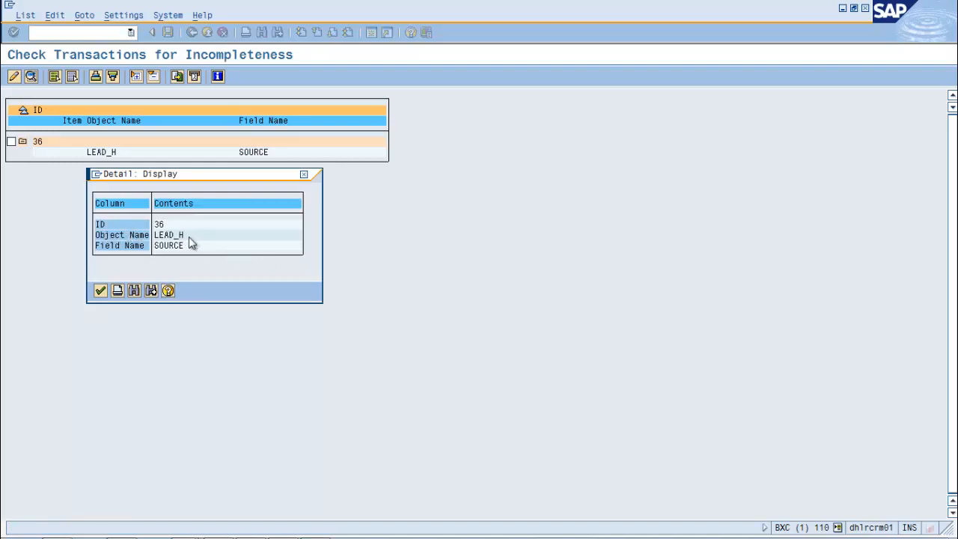
Close the LEAD_H entry details and return to the selection criteria of the incompleteness check.
click(100, 290)
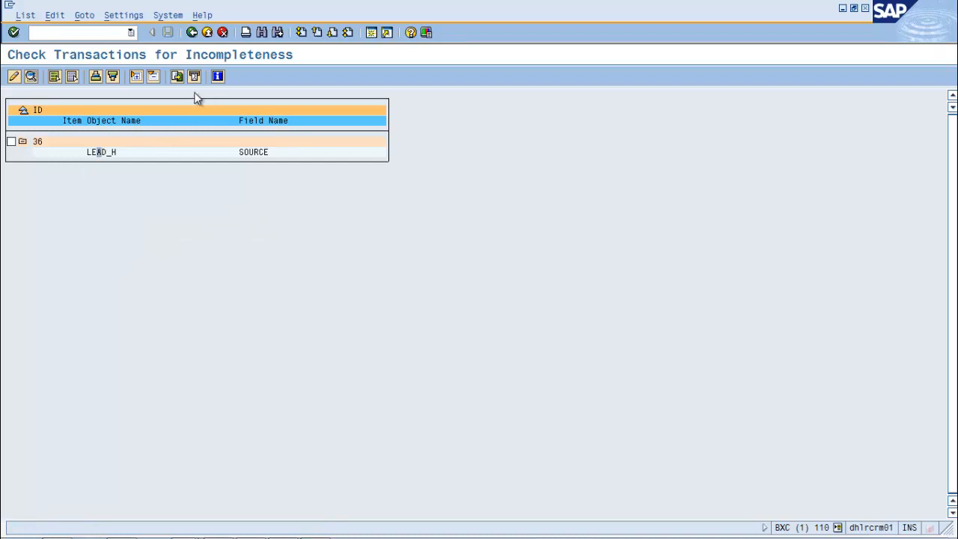
click(192, 33)
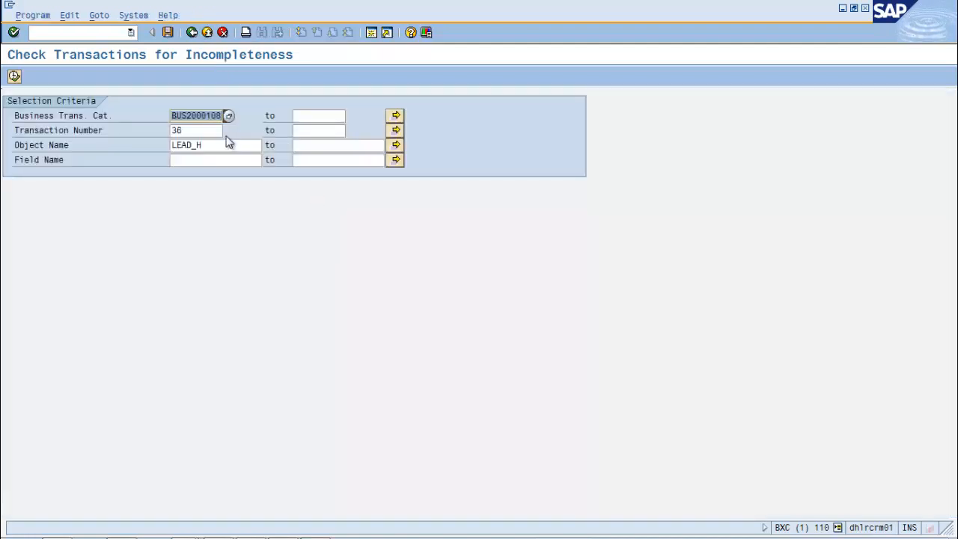
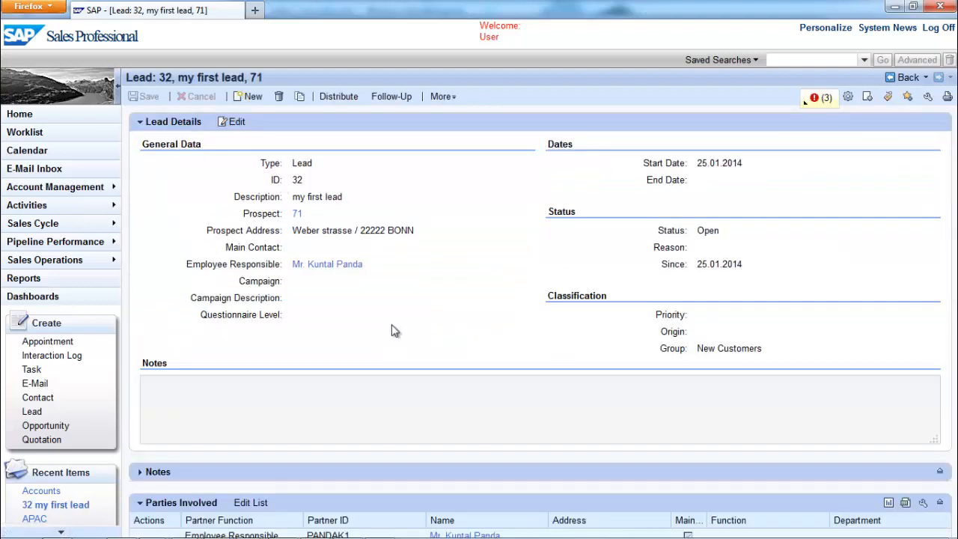
In the CRM web client, open the prospect account of lead 32 and close the first activity in its Planned Activities.
click(297, 215)
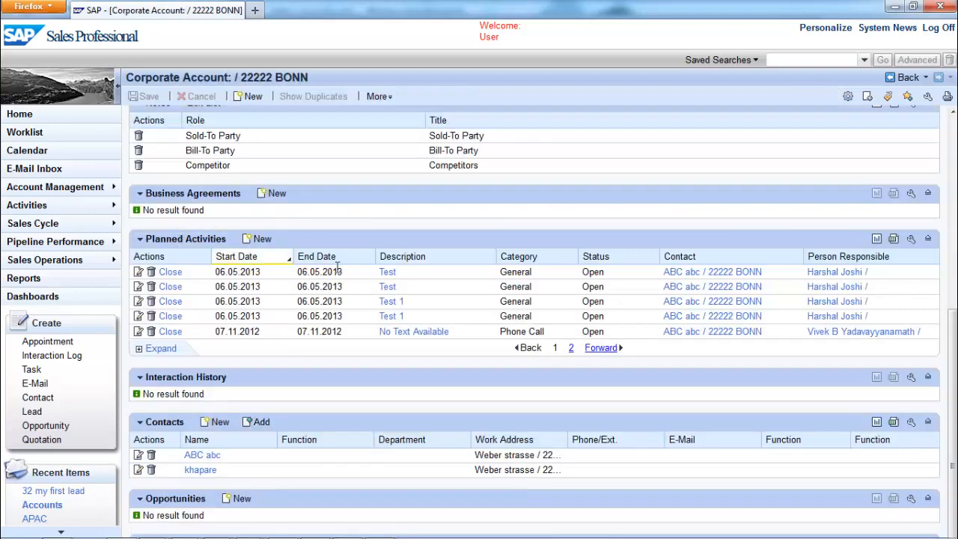
scroll(336, 270, down, 1)
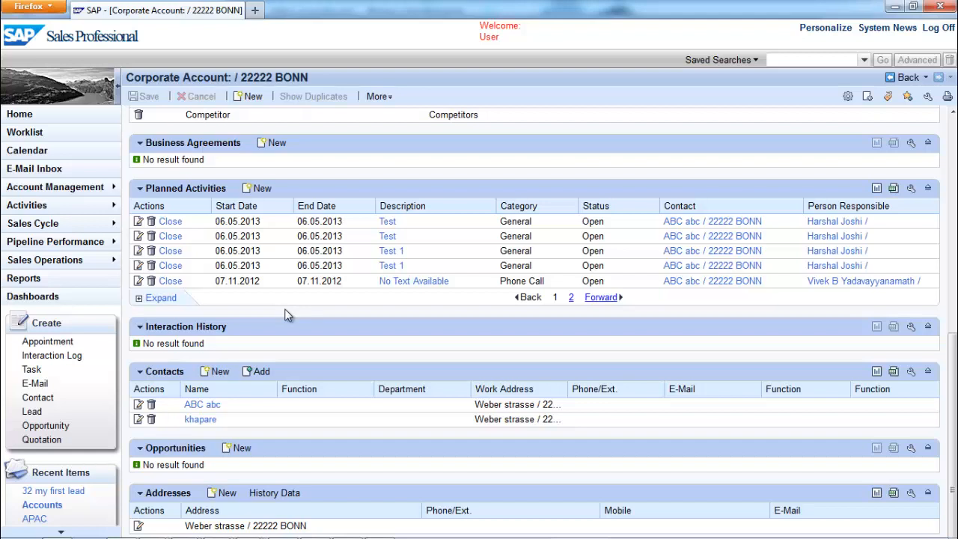
click(173, 225)
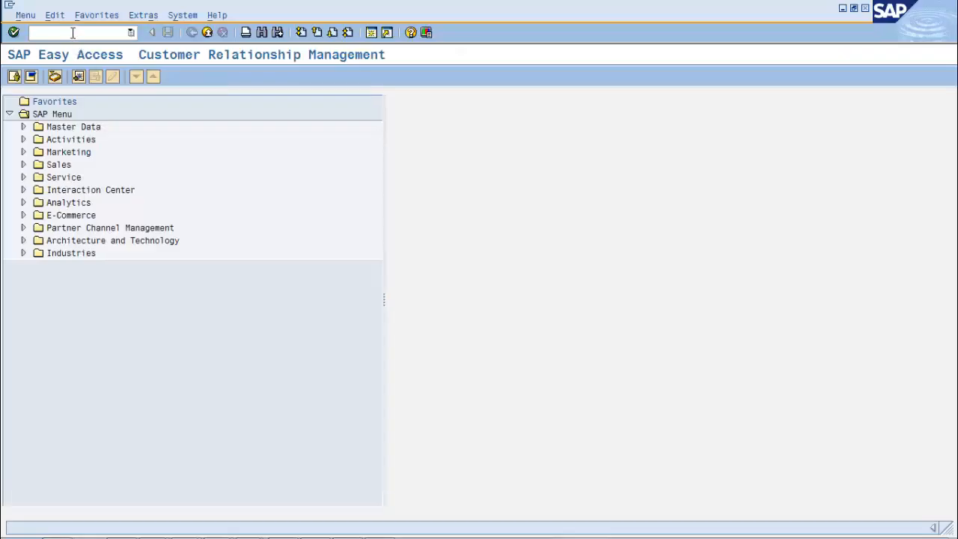
Go to transaction SPRO and open Customer Relationship Management > Master Data > Business Partner > Specify Display Options for Business Transactions.
text(spro)
key(Return)
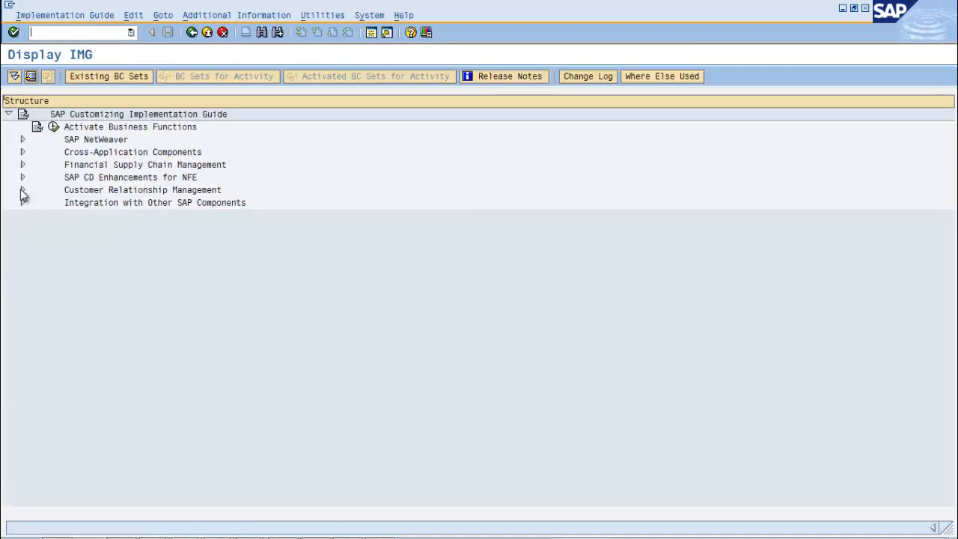
click(22, 190)
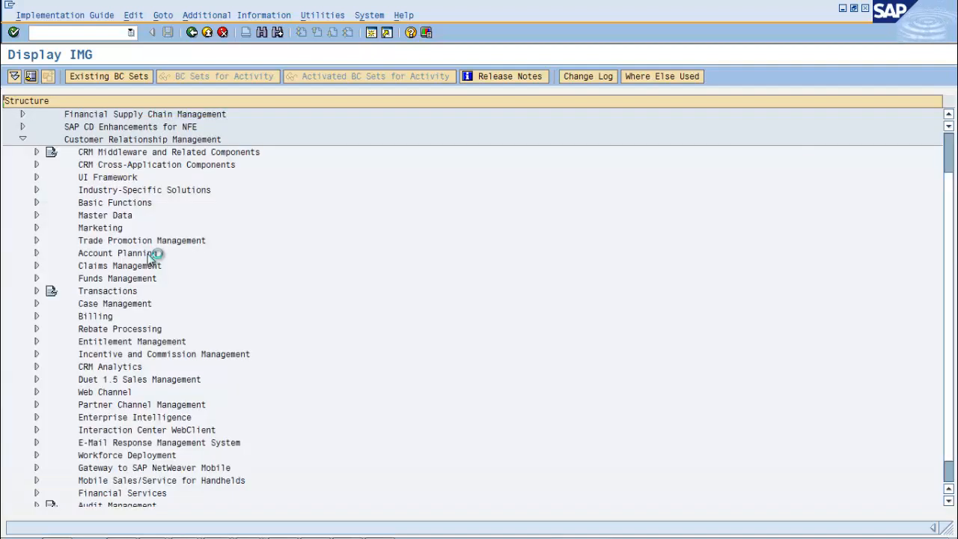
click(36, 216)
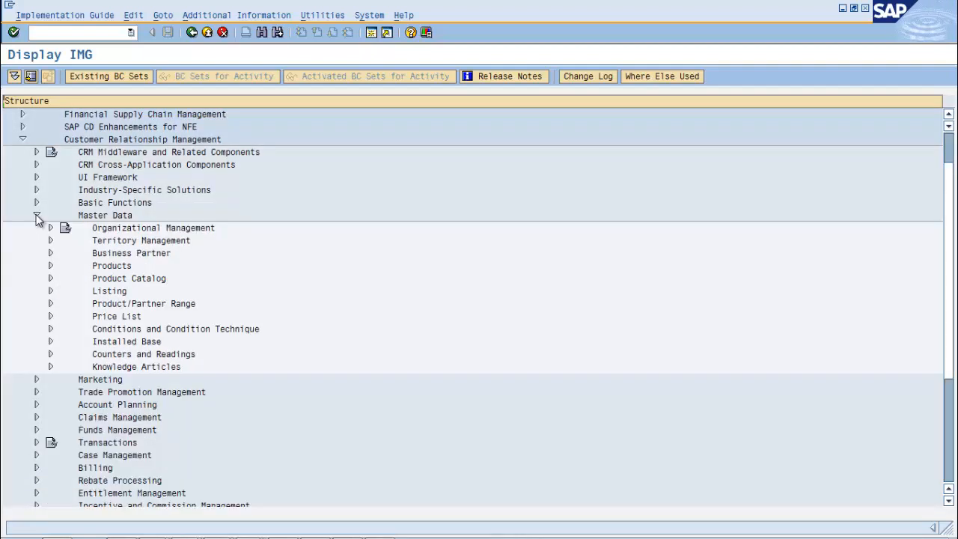
click(50, 253)
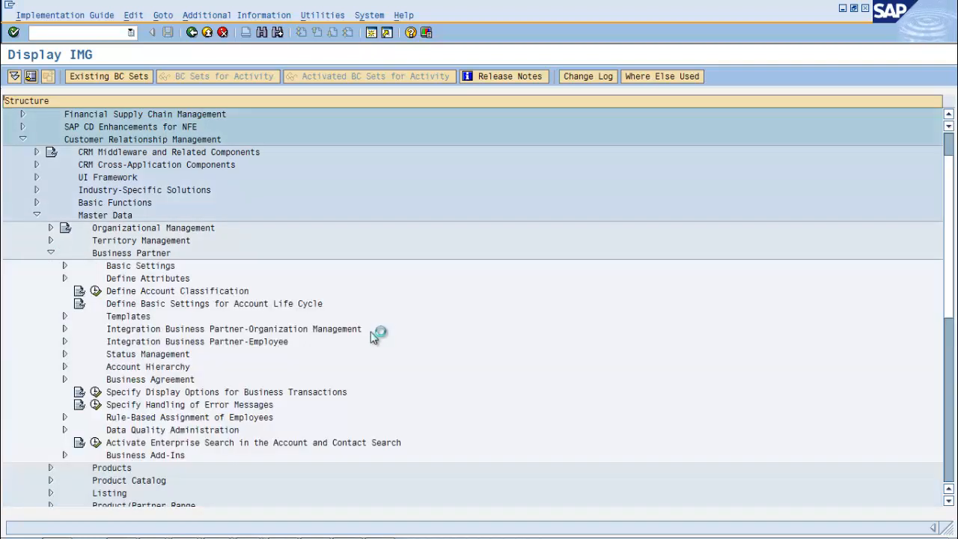
click(96, 393)
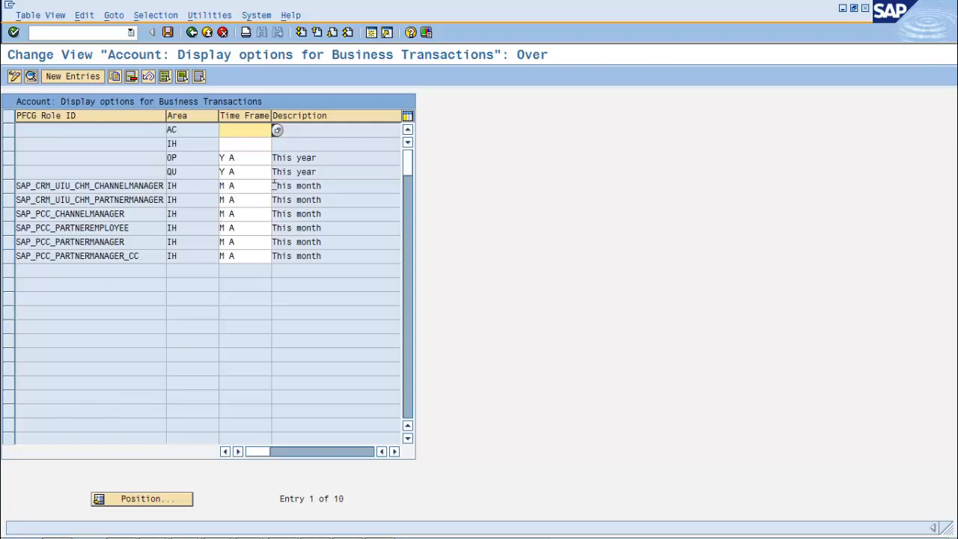
Review the Time Frame, Open, Completed and Released settings across all entries of the account display options.
click(394, 452)
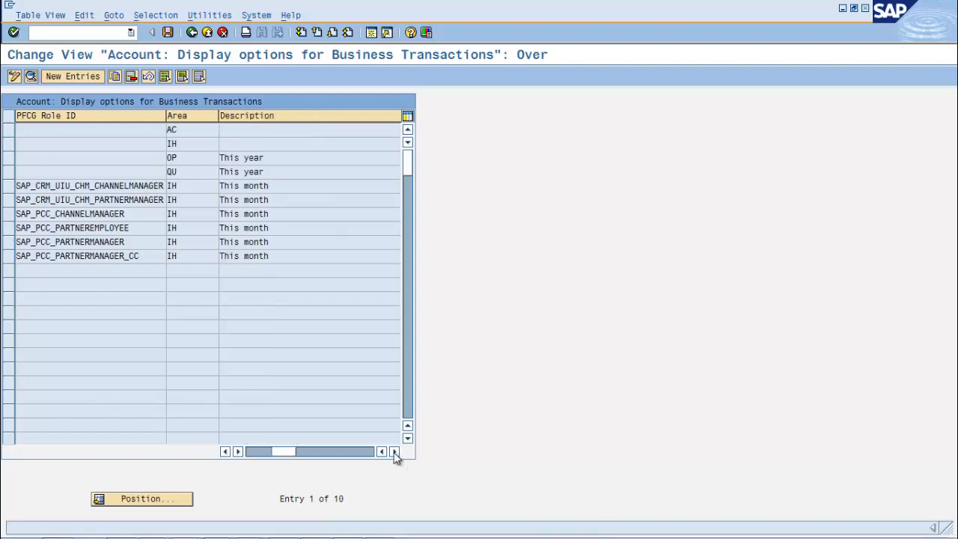
click(394, 452)
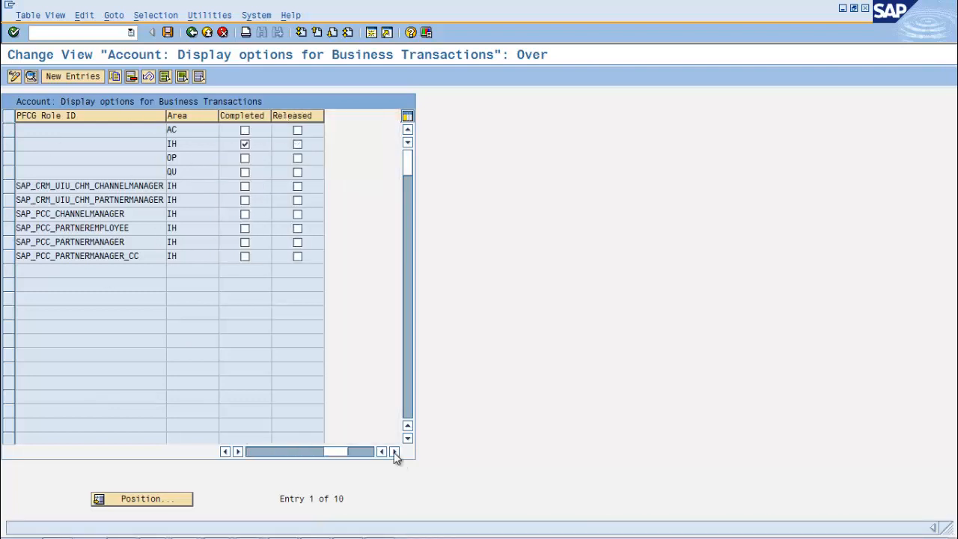
click(228, 452)
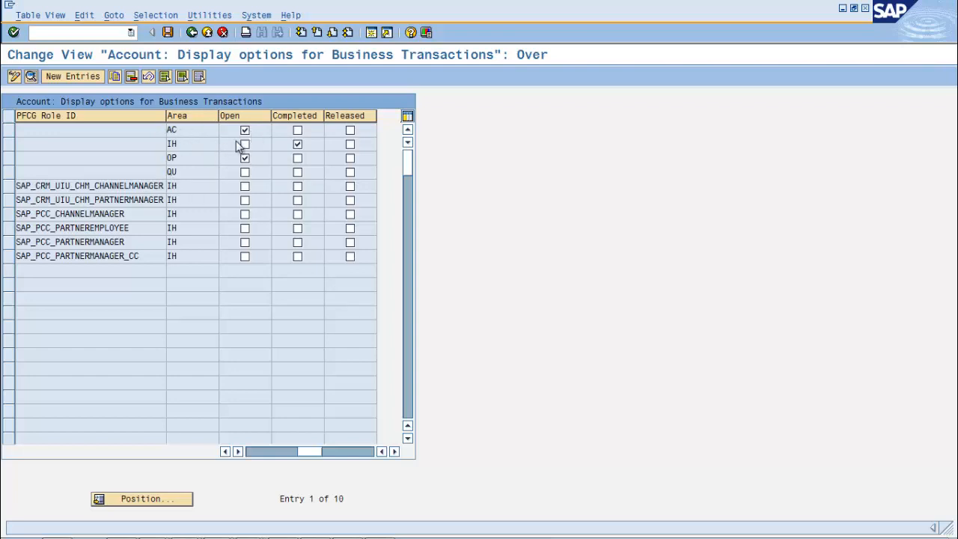
click(224, 451)
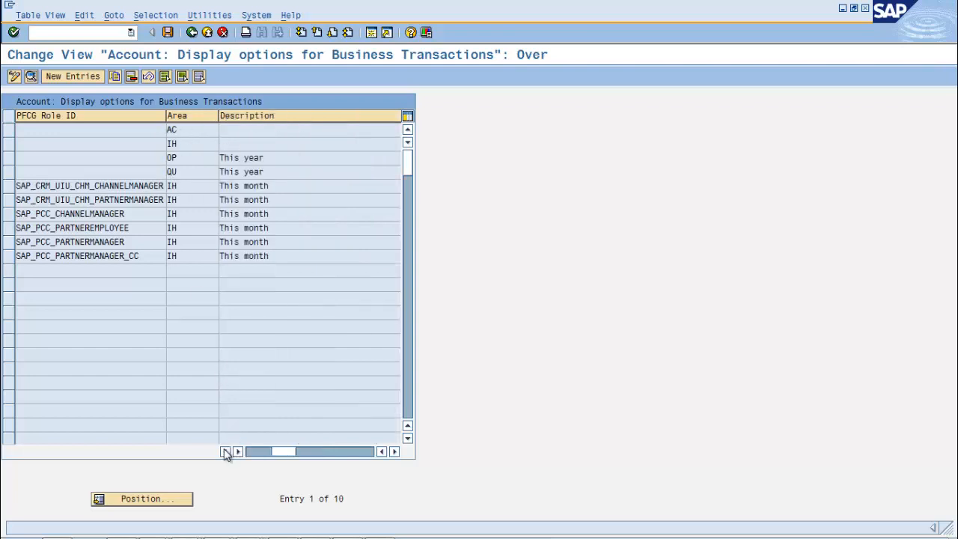
click(225, 451)
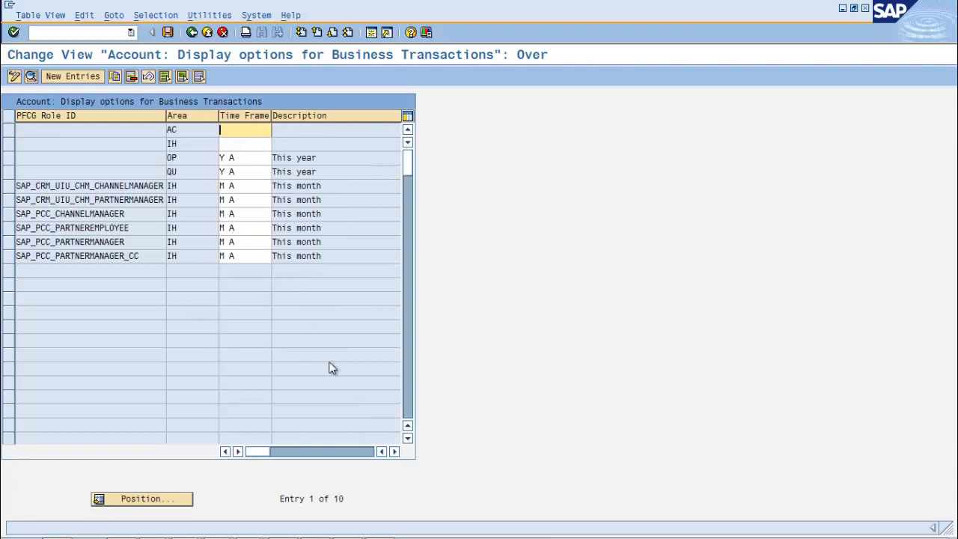
click(395, 452)
click(394, 451)
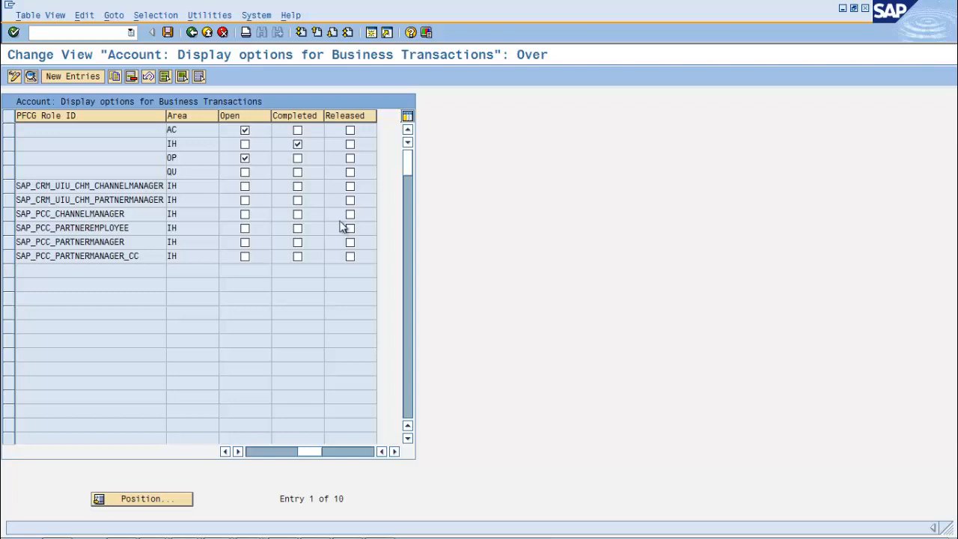
drag(313, 451, 241, 451)
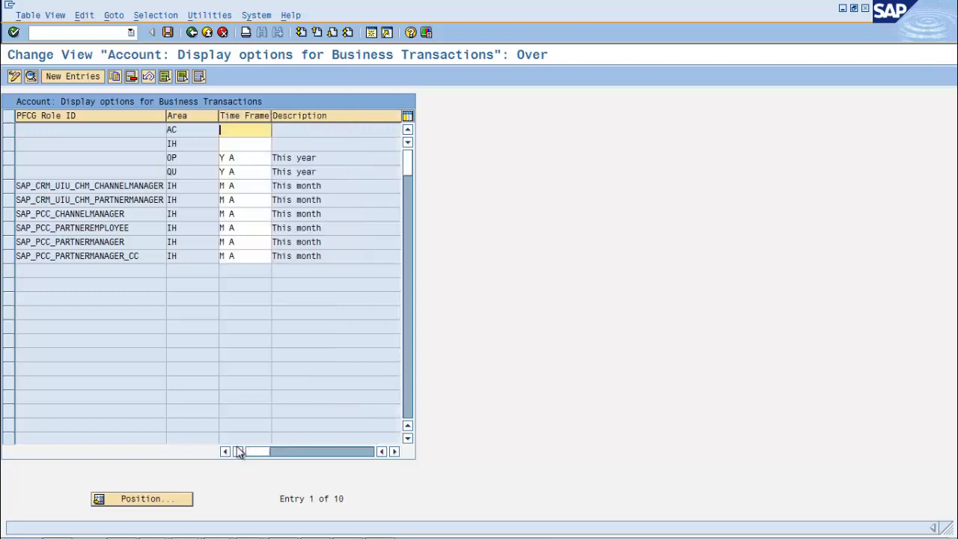
Inspect the role and area entries and look up the available application areas from the AC entry.
click(108, 132)
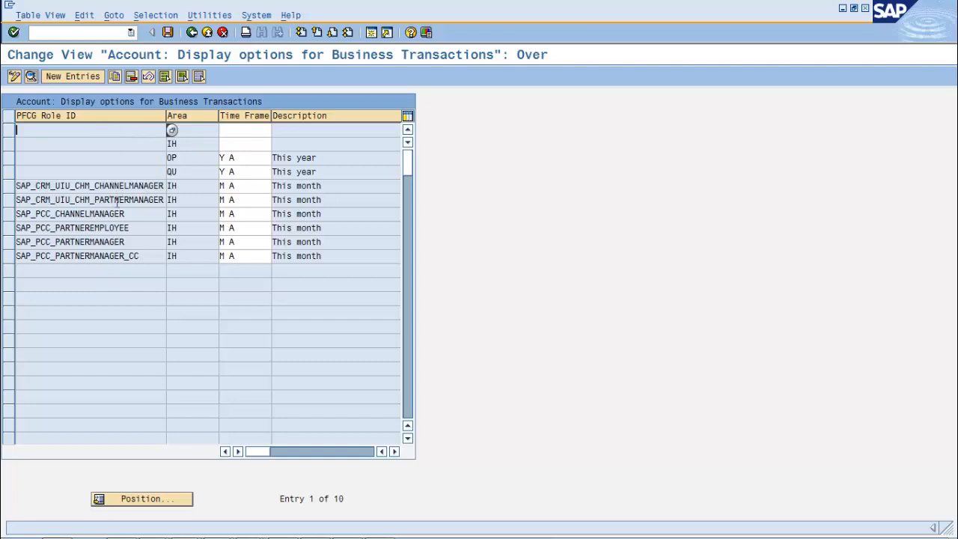
click(154, 214)
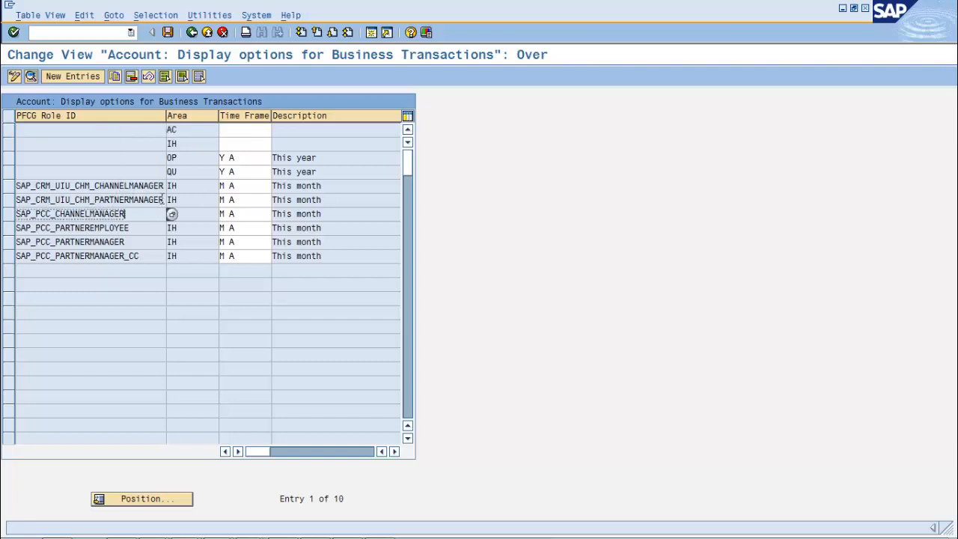
click(193, 128)
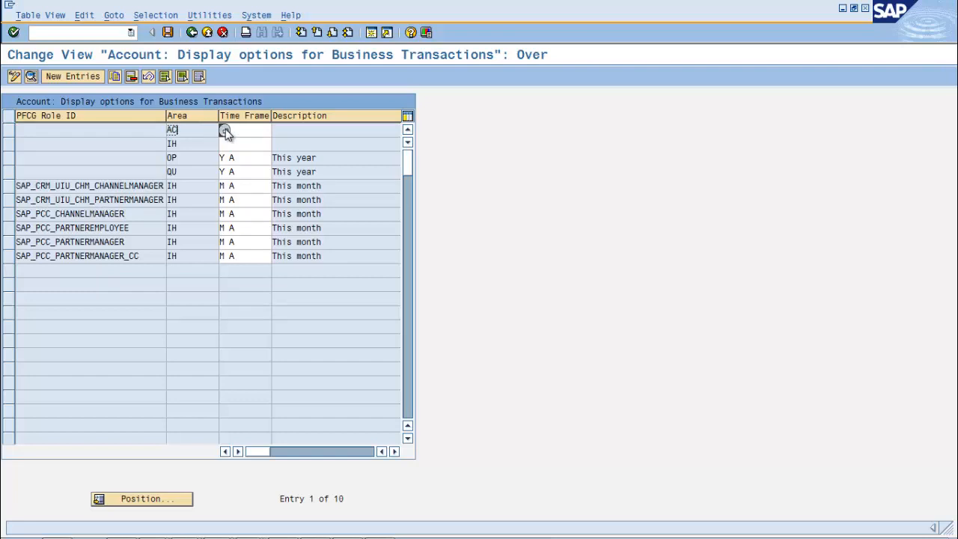
click(223, 131)
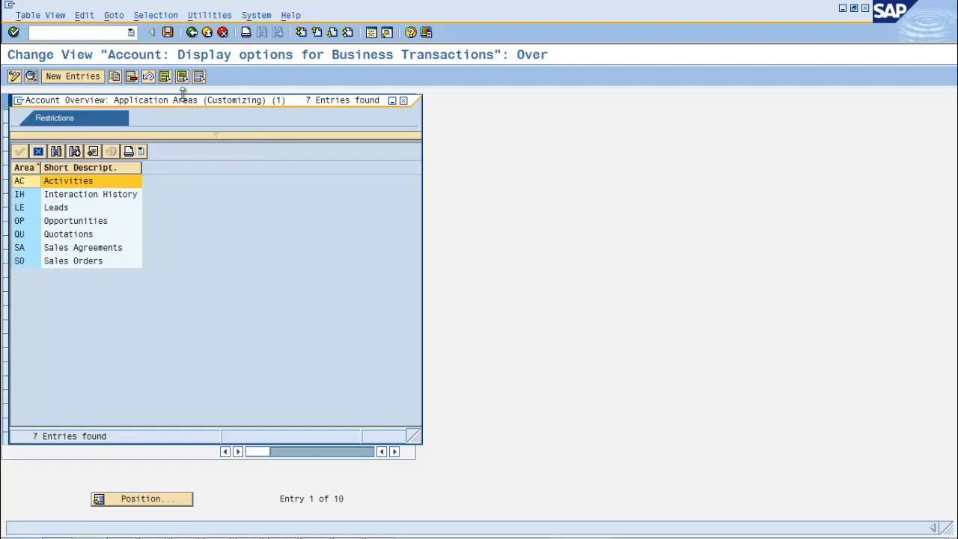
drag(177, 104, 582, 104)
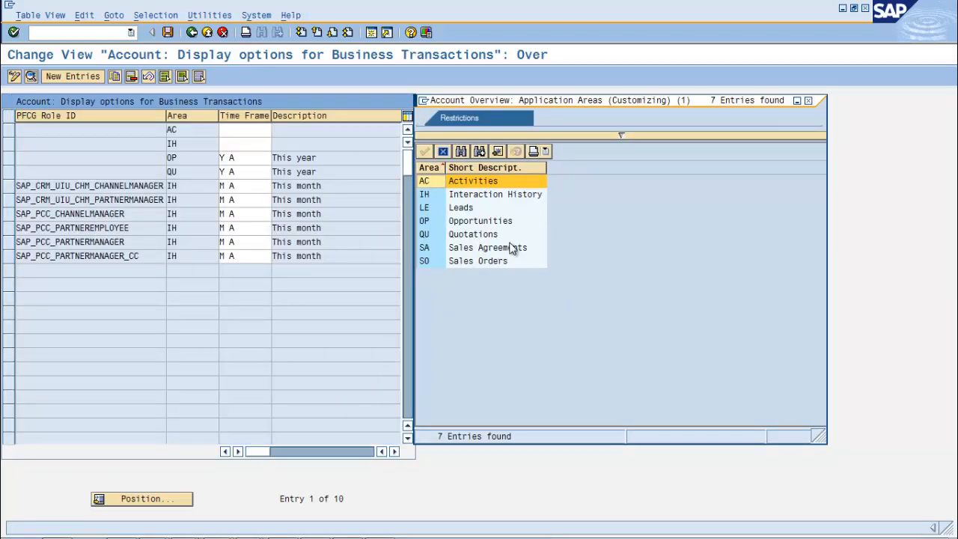
click(808, 101)
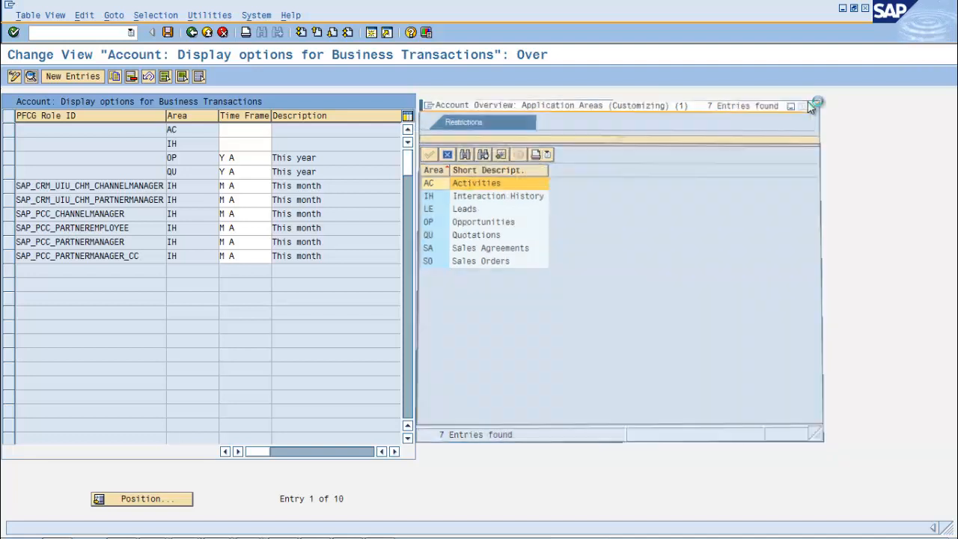
Look up the possible time frame values for the AC entry and leave its time frame unselected.
click(251, 130)
click(275, 130)
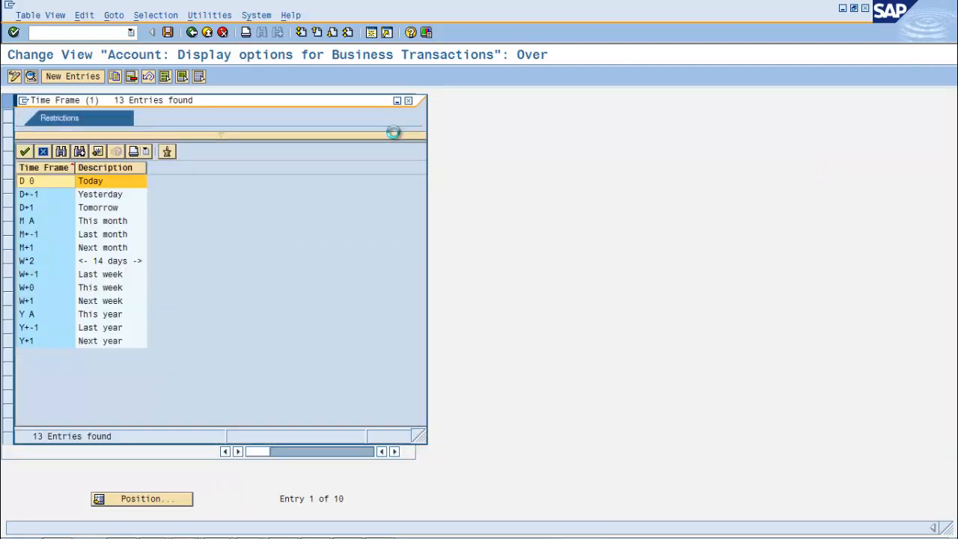
drag(248, 100, 682, 72)
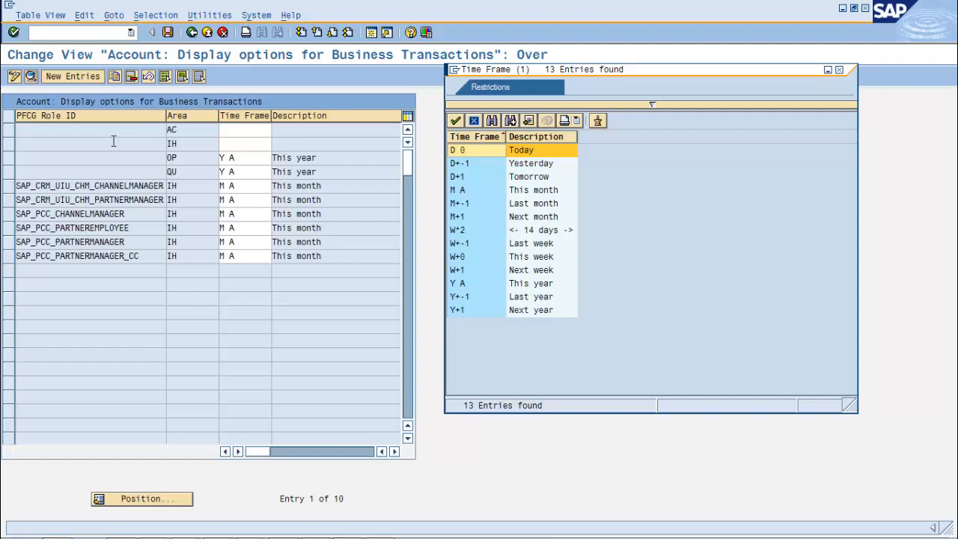
key(Escape)
Examine which transaction status options are set for the AC (Activities) area.
click(395, 451)
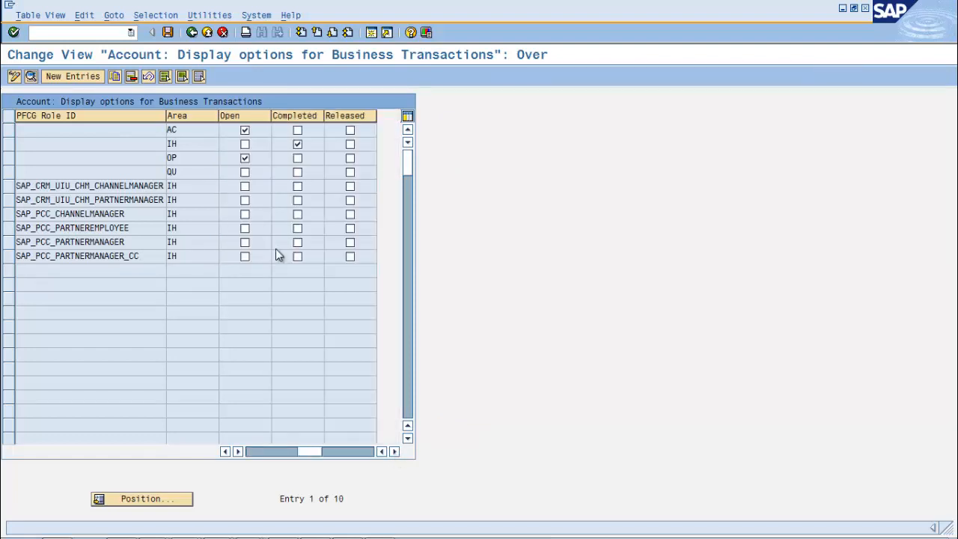
click(245, 130)
click(186, 131)
double_click(182, 130)
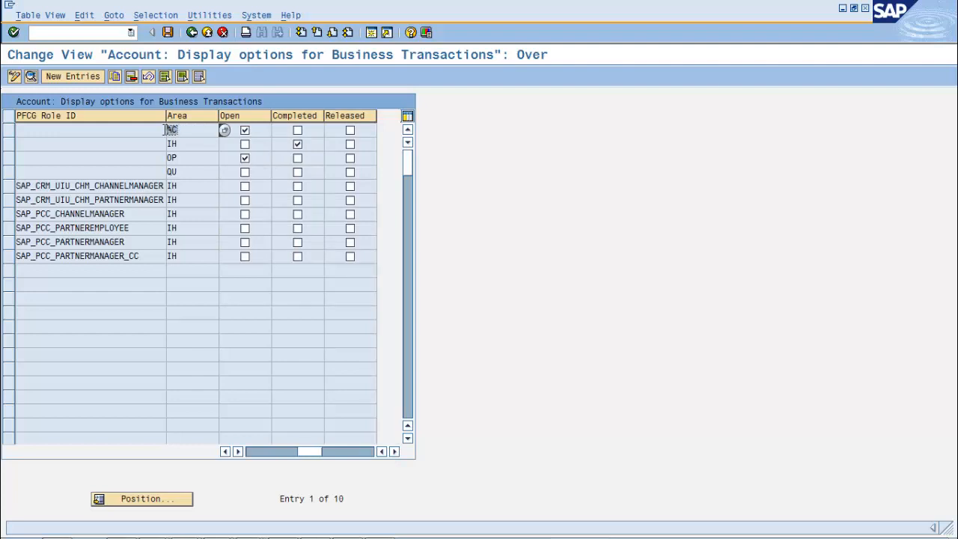
click(245, 131)
click(245, 131)
For the IH area without a role, enable Open and clear Completed, and save under the proposed customizing request.
click(180, 145)
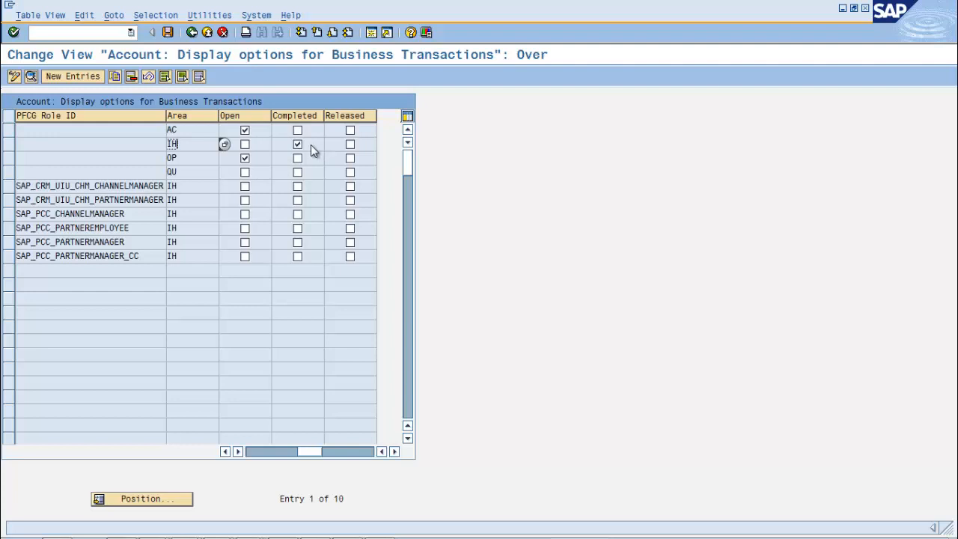
click(245, 145)
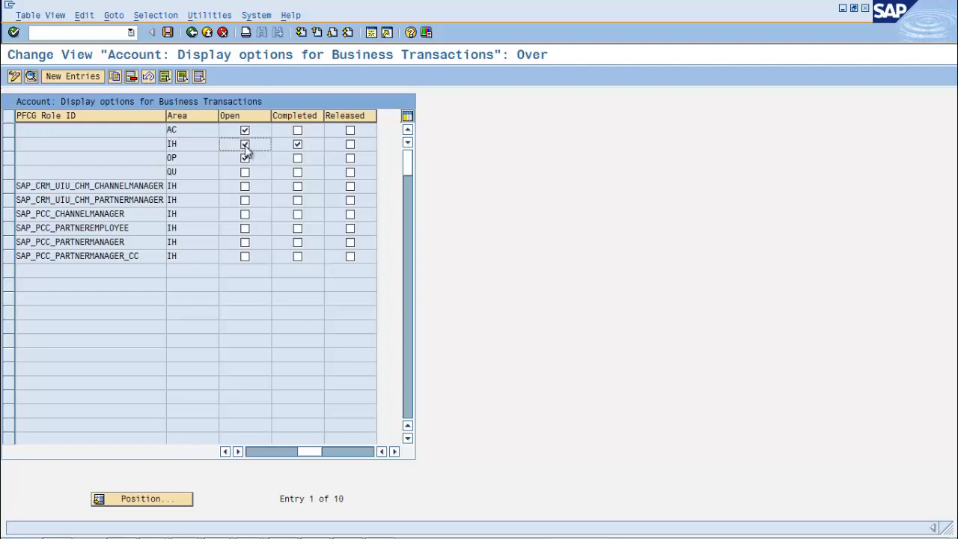
click(297, 145)
click(168, 32)
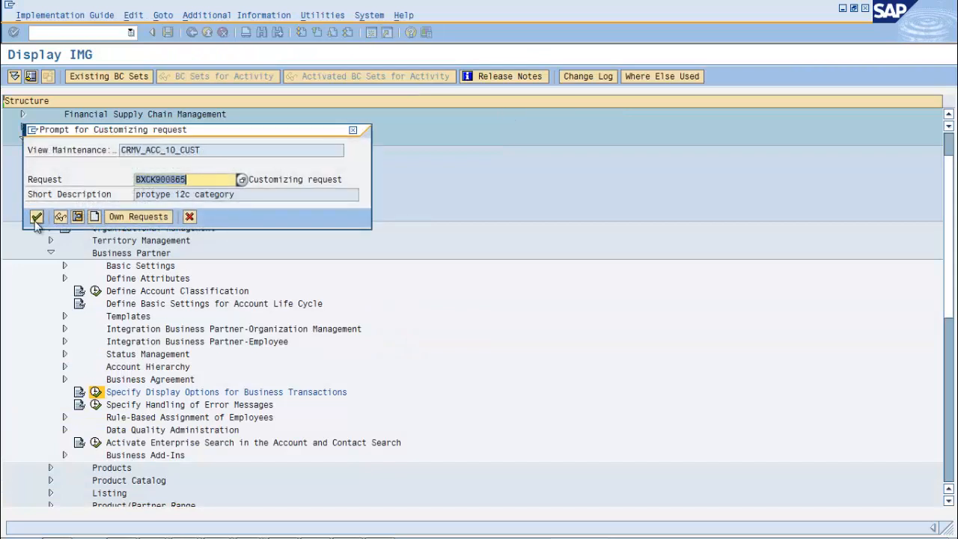
click(35, 221)
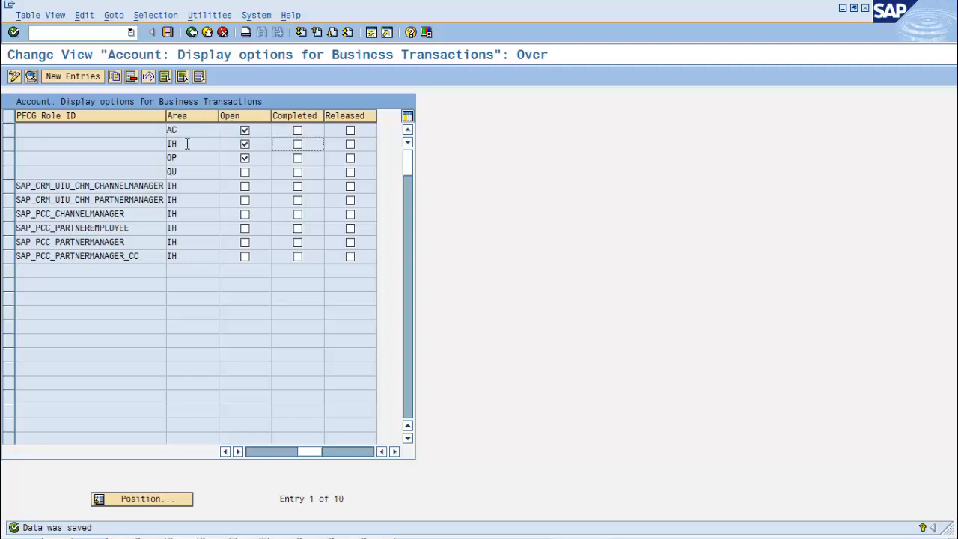
click(245, 143)
click(247, 155)
drag(186, 130, 147, 145)
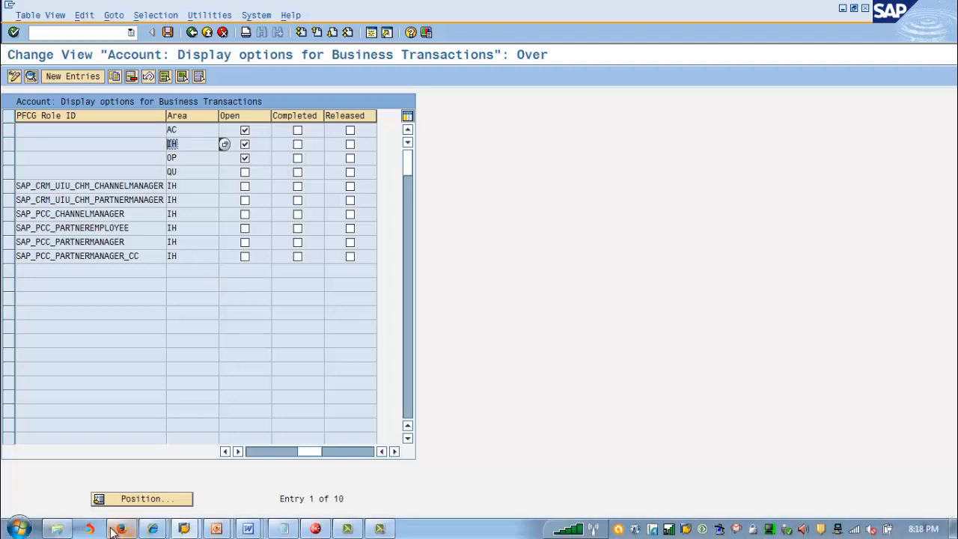
Switch to the CRM web client in Firefox and return from the account to lead 32, saving the account changes.
click(122, 531)
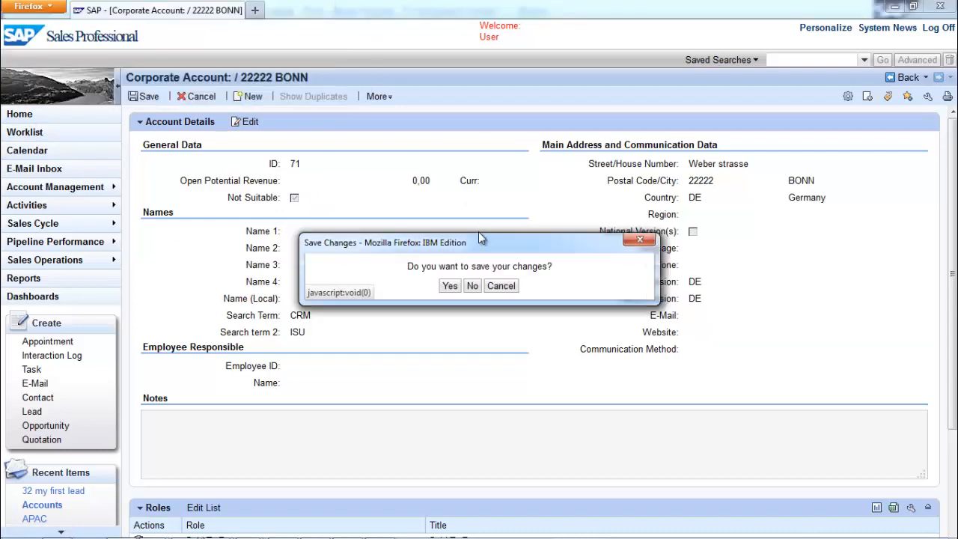
click(450, 286)
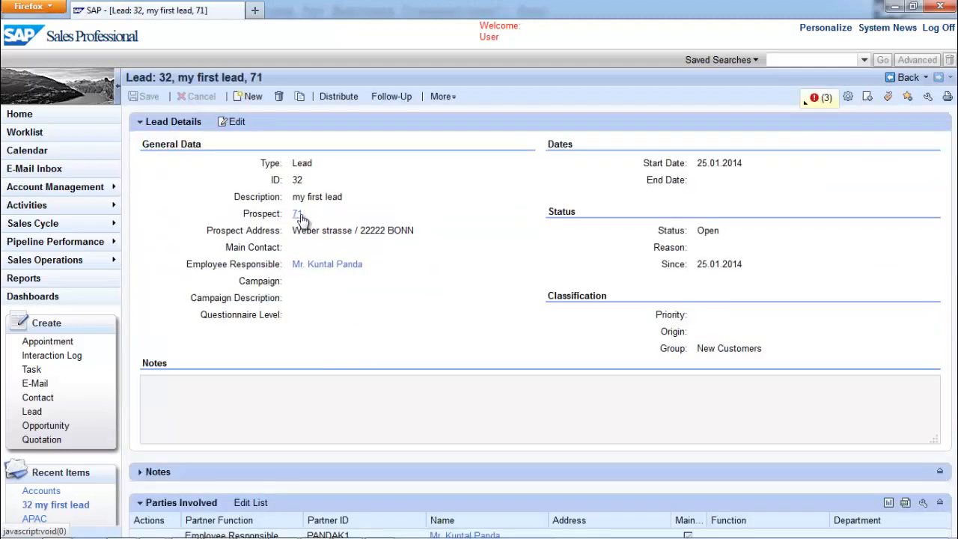
Open the prospect account from lead 32 and review its planned activities and interaction history.
click(299, 215)
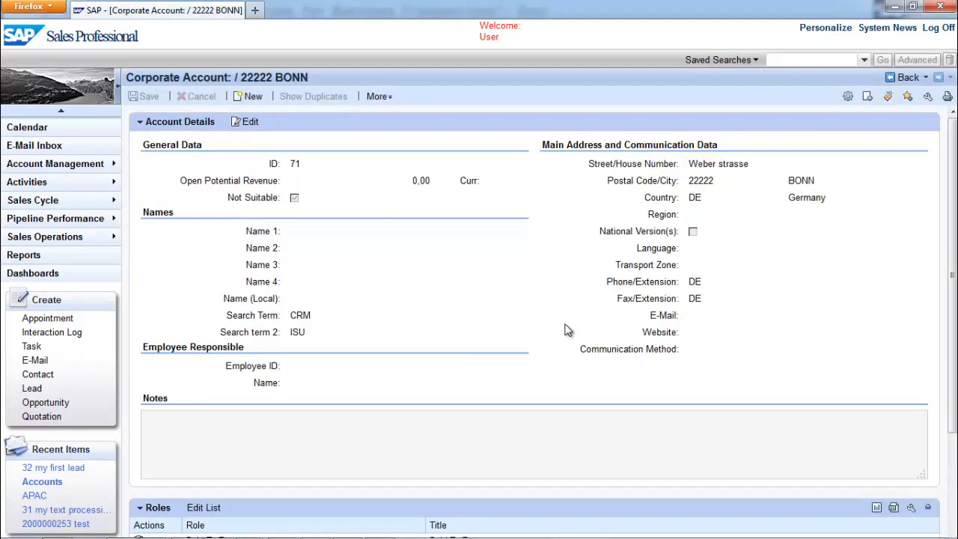
scroll(566, 330, down, 5)
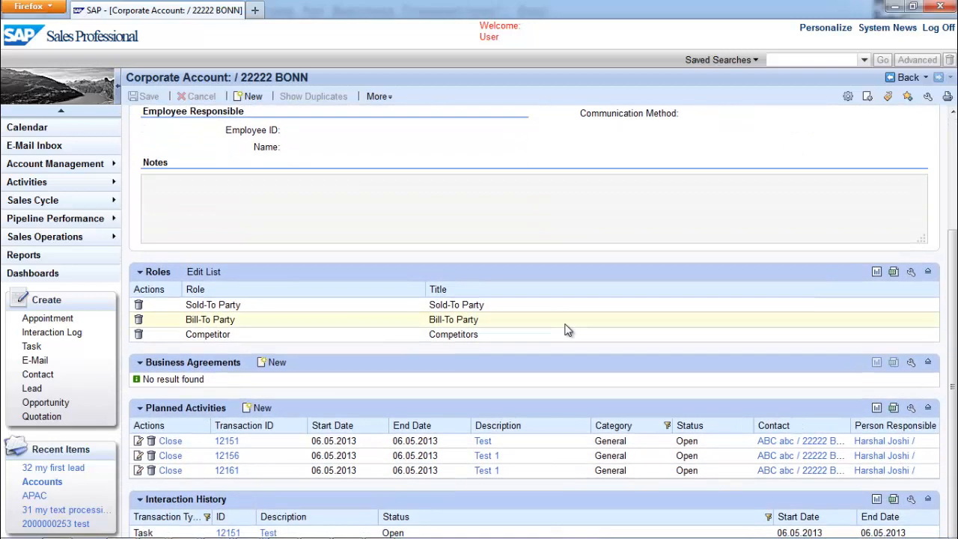
scroll(567, 330, down, 3)
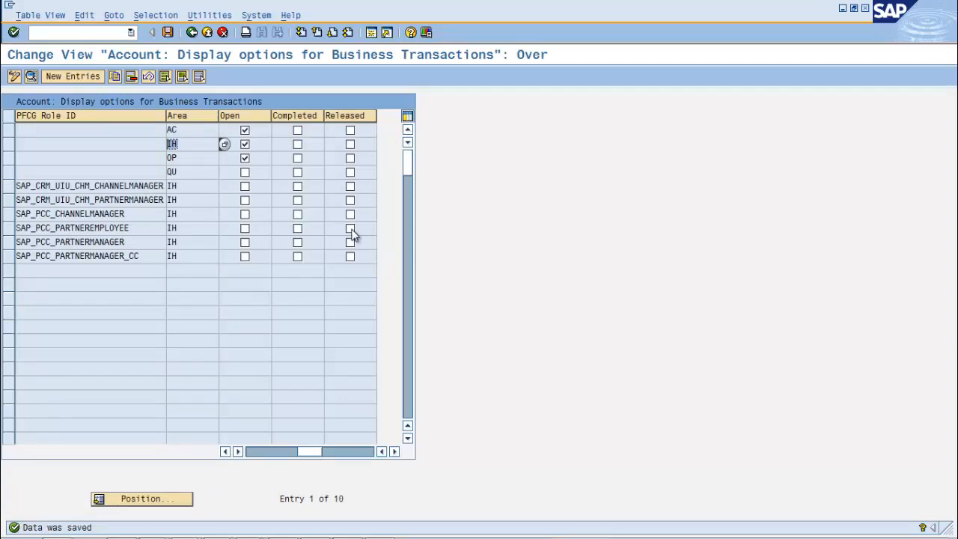
For the IH area without a role, enable Completed, clear Open, and save the display options in SAP GUI.
click(298, 143)
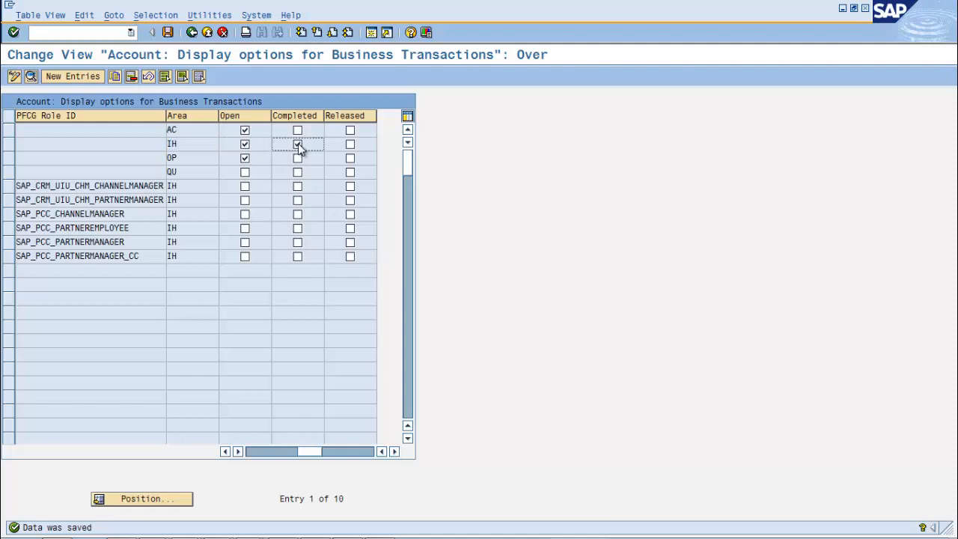
click(245, 144)
click(168, 32)
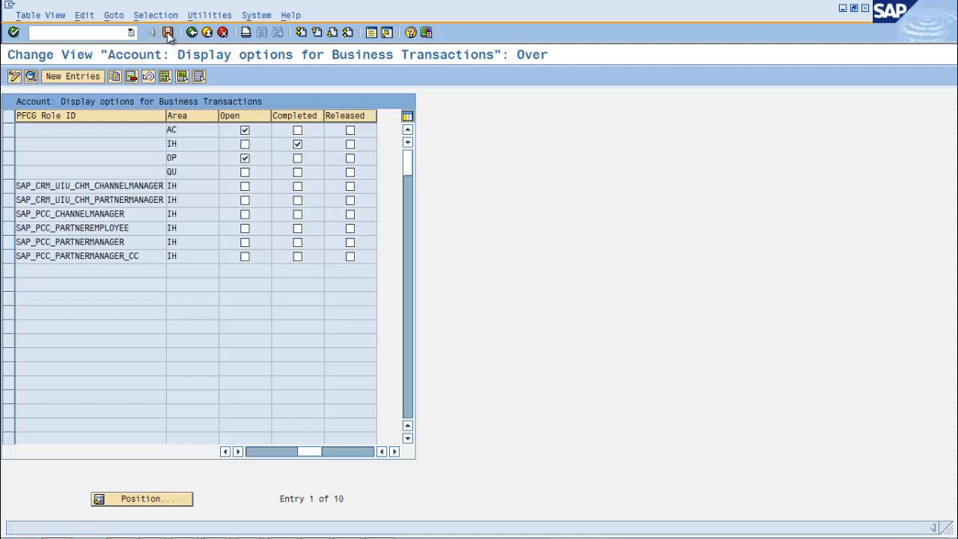
Set the time frame of the AC area without a role to Y A (This year), save, and switch to the browser.
drag(310, 452, 268, 458)
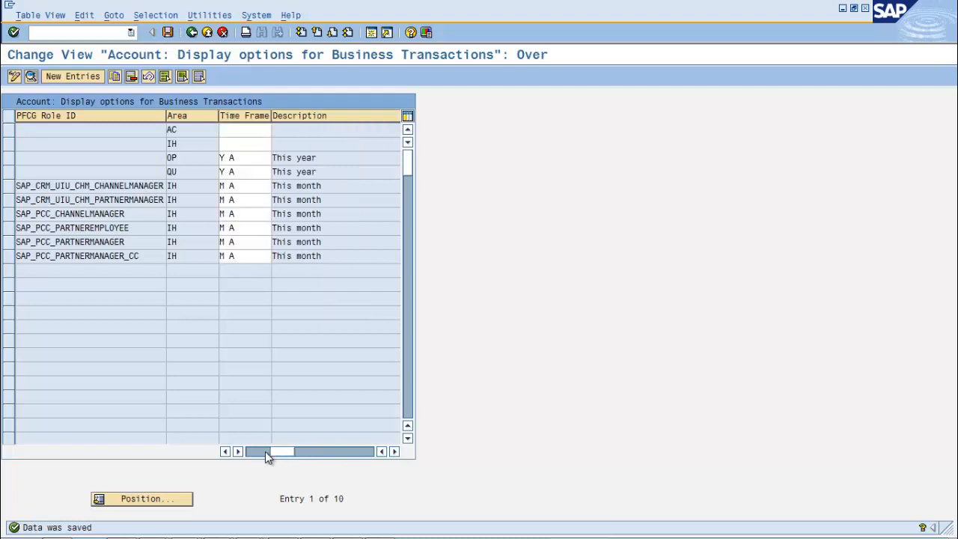
click(251, 140)
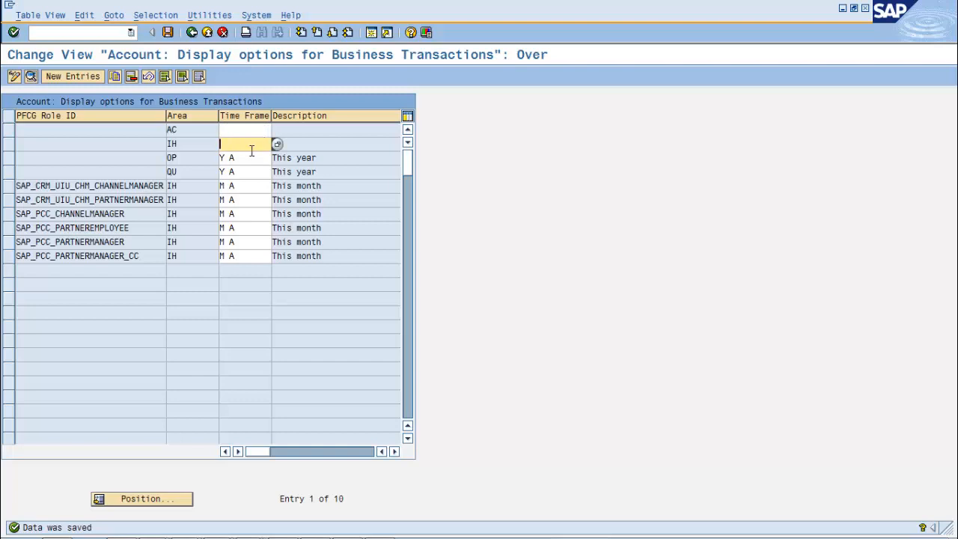
click(248, 132)
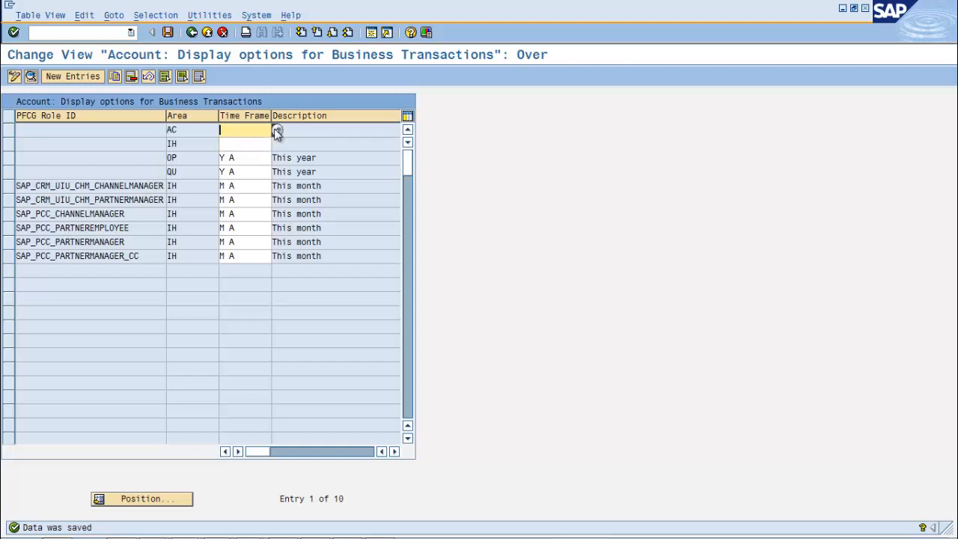
click(277, 131)
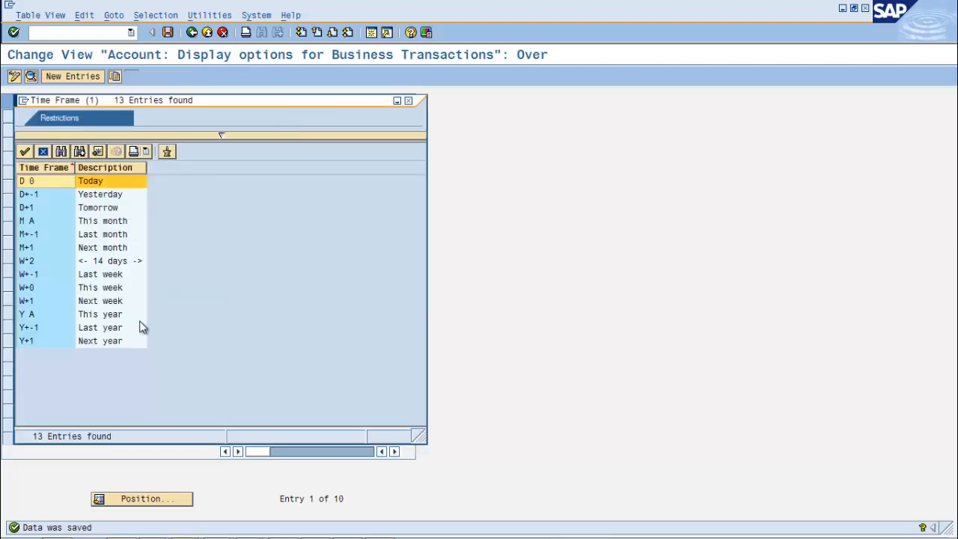
double_click(116, 315)
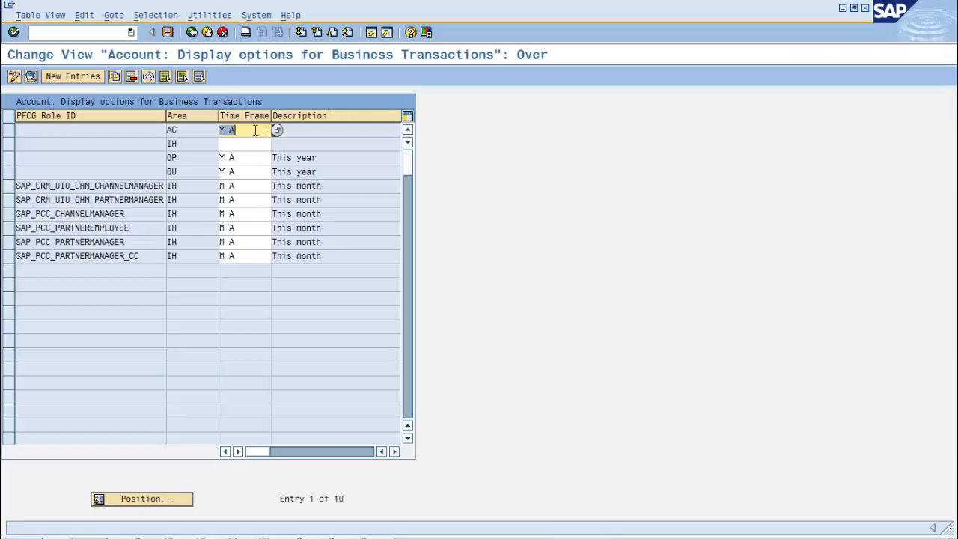
click(169, 33)
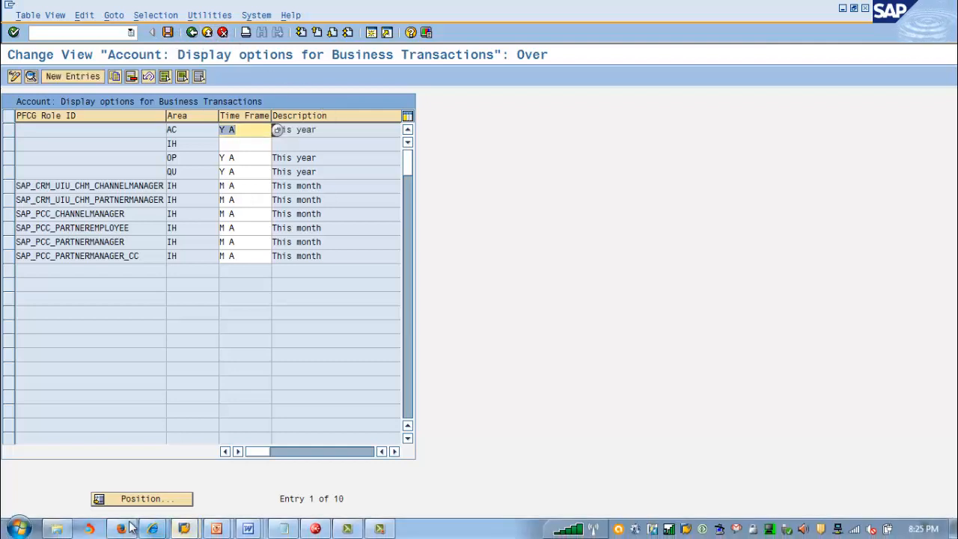
click(152, 530)
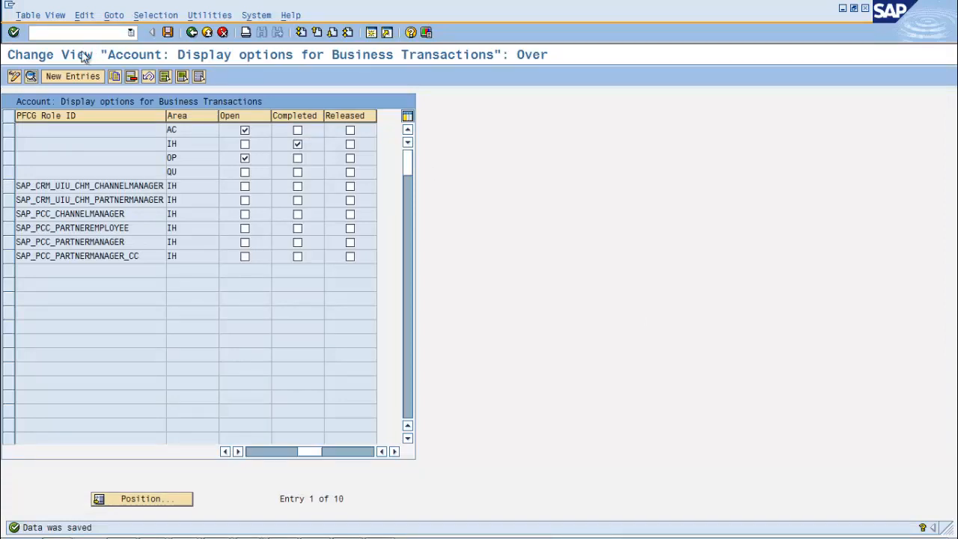
Look up the areas available for a new display options entry in SAP GUI and leave without creating one.
click(65, 77)
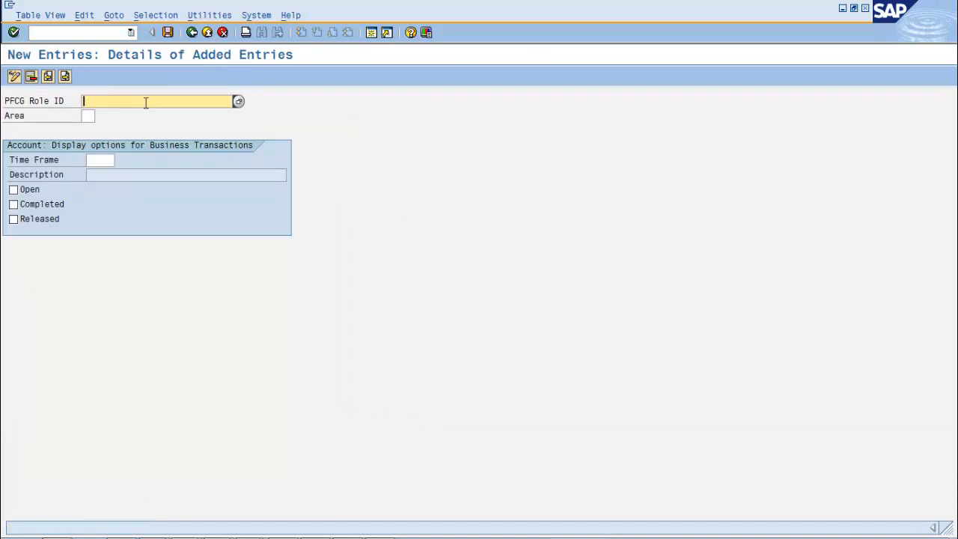
click(88, 117)
click(100, 117)
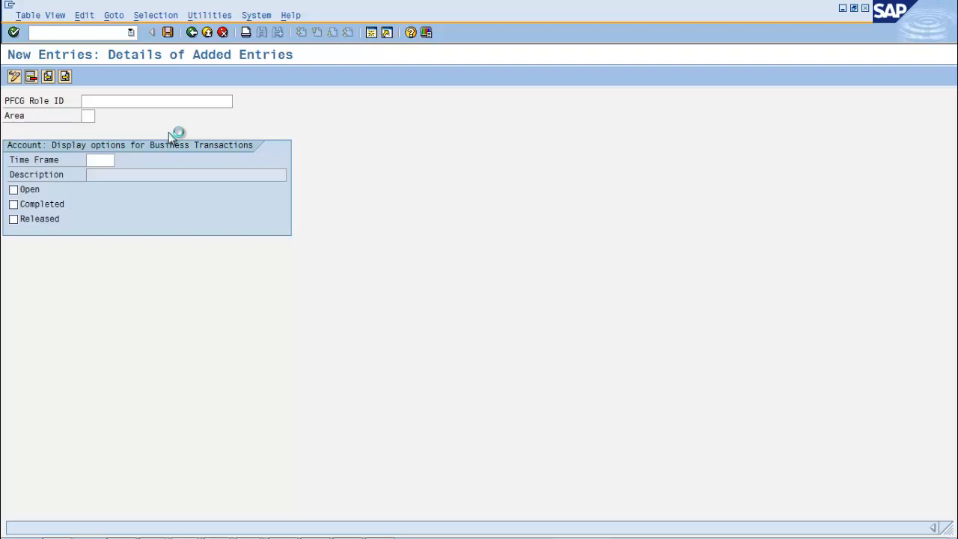
drag(219, 114, 398, 54)
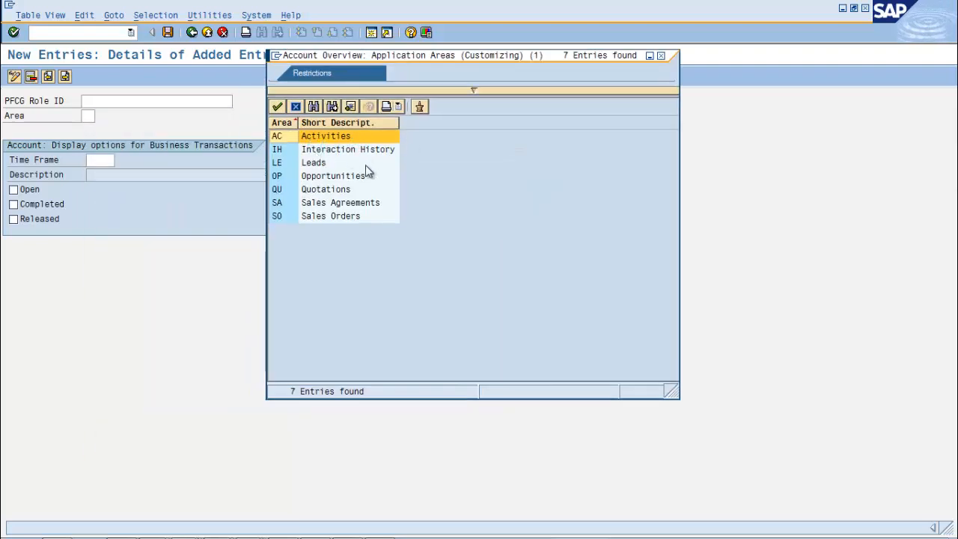
click(662, 56)
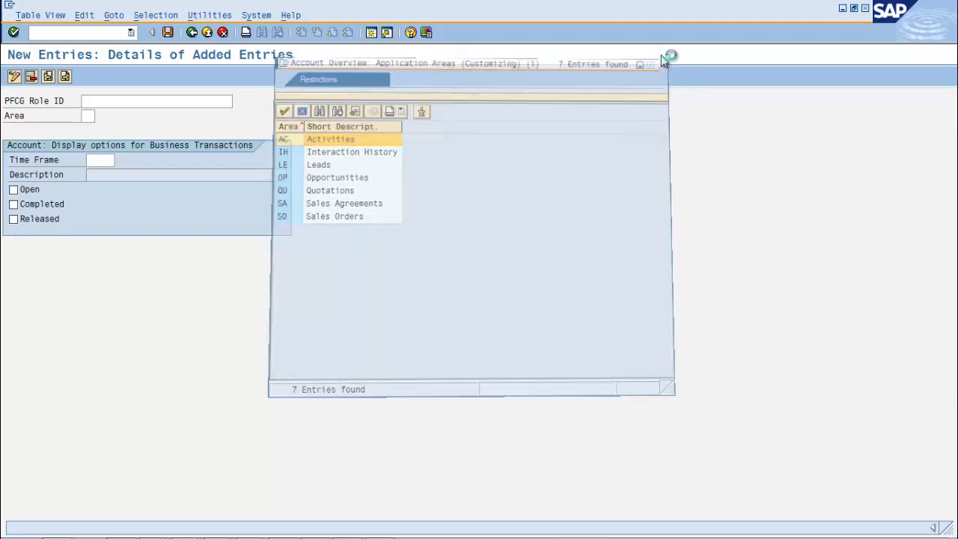
click(104, 160)
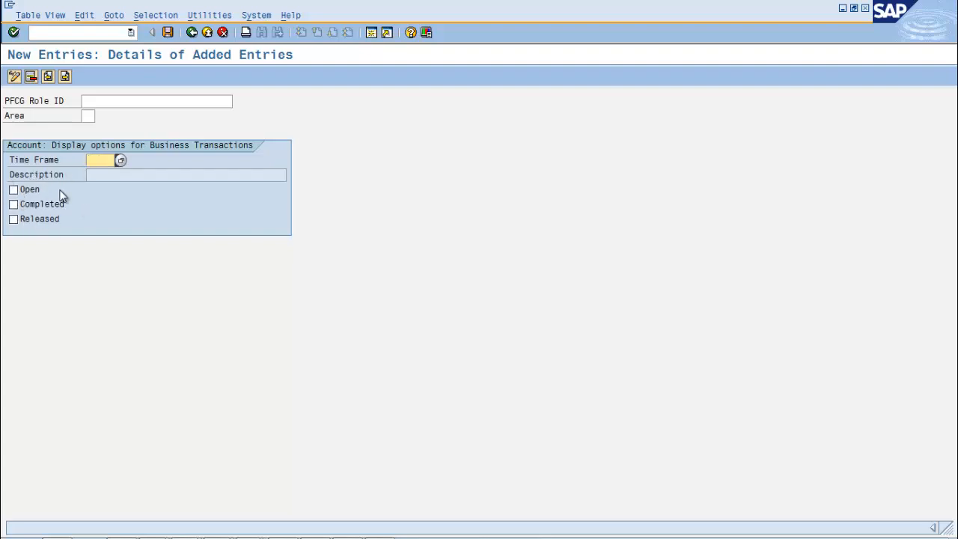
click(224, 33)
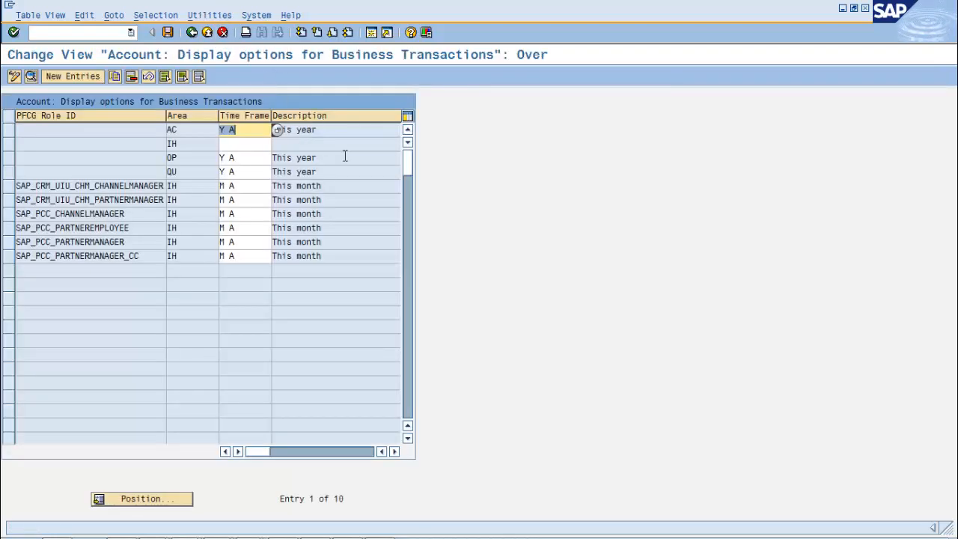
Clear the time frame of the AC area, save, and look over the account's sections in the web client.
click(249, 145)
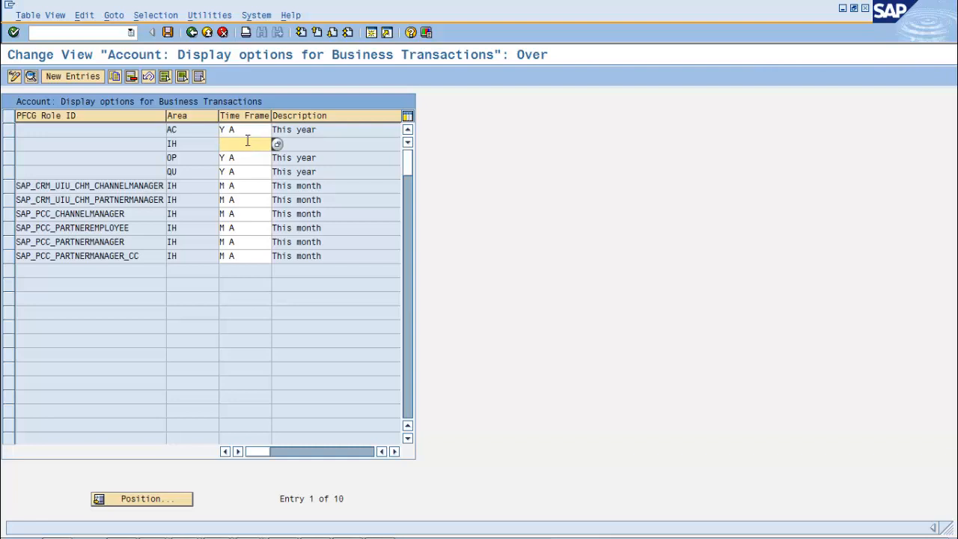
drag(248, 131, 184, 133)
key(Delete)
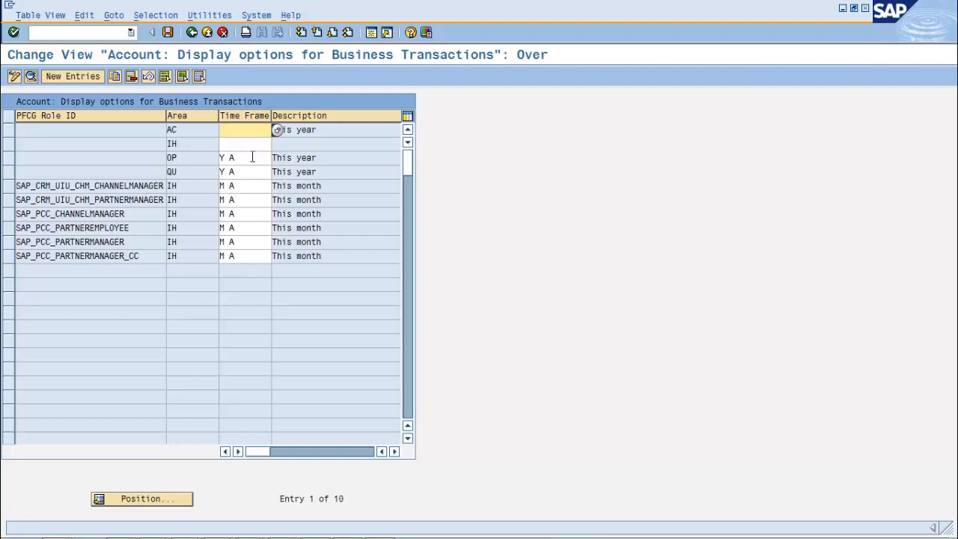
click(168, 32)
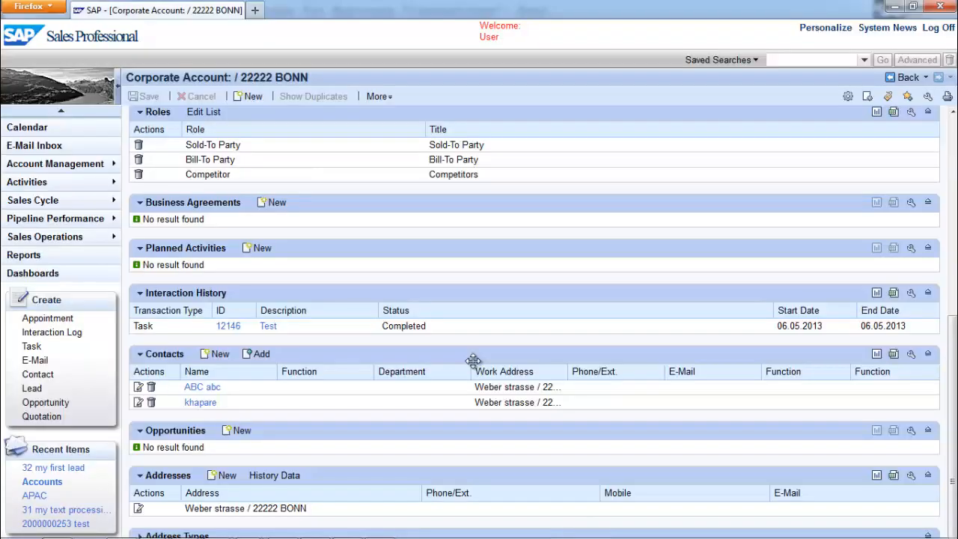
scroll(470, 362, down, 2)
scroll(470, 361, down, 1)
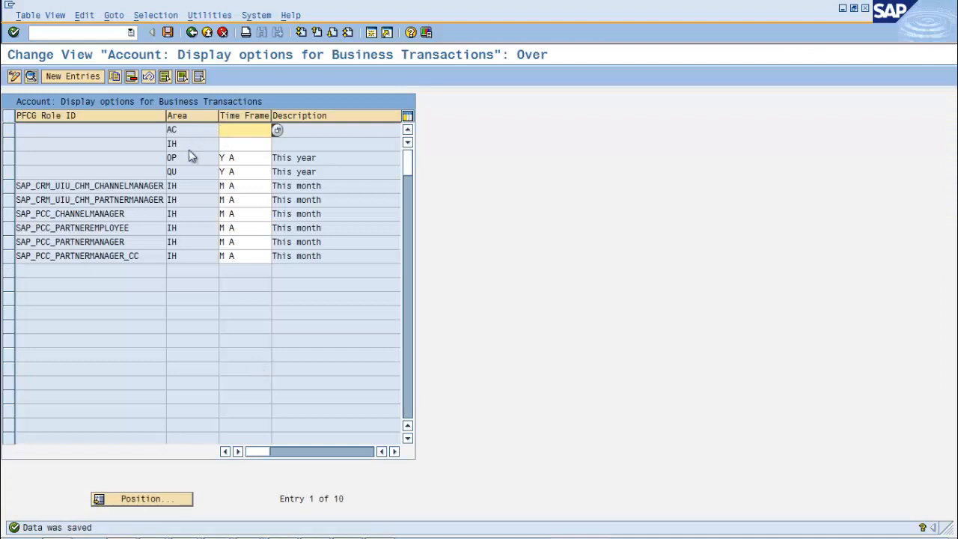
Clear the time frames of the OP and QU areas in SAP GUI, save, and check the areas' status options.
drag(247, 158, 192, 173)
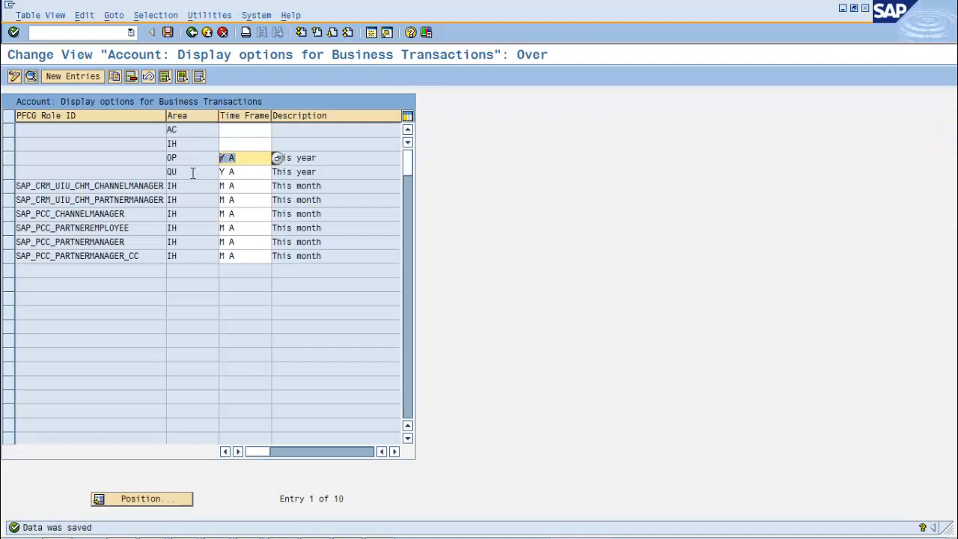
key(Delete)
drag(243, 173, 214, 173)
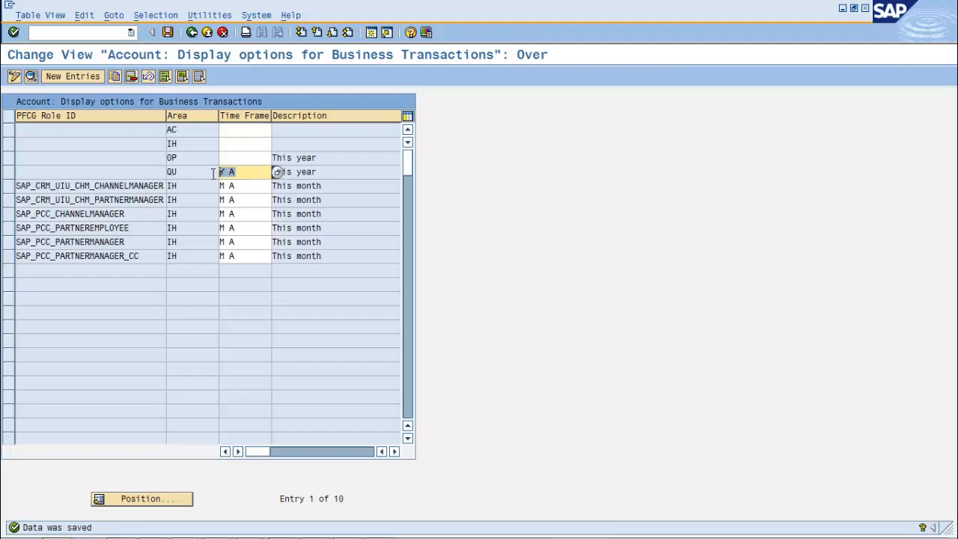
key(Delete)
click(168, 32)
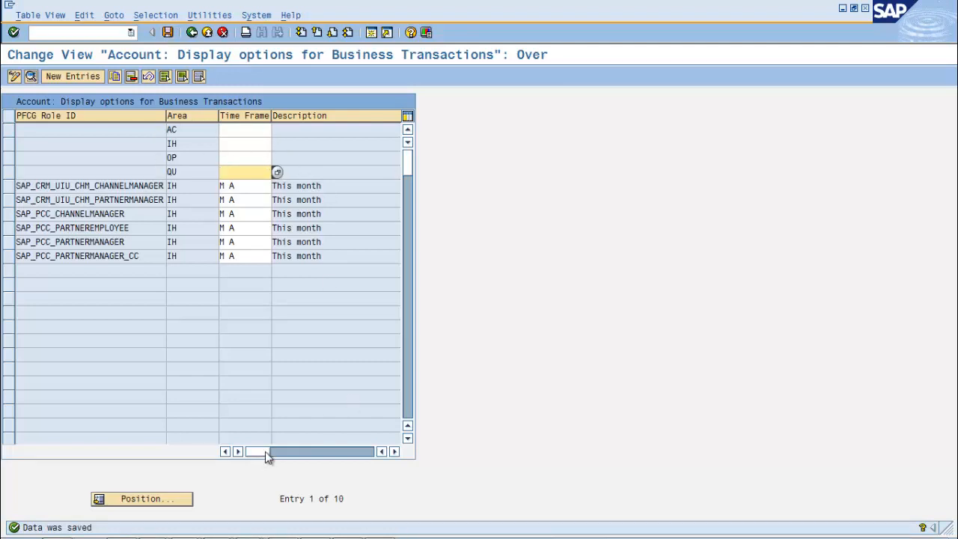
drag(265, 451, 324, 472)
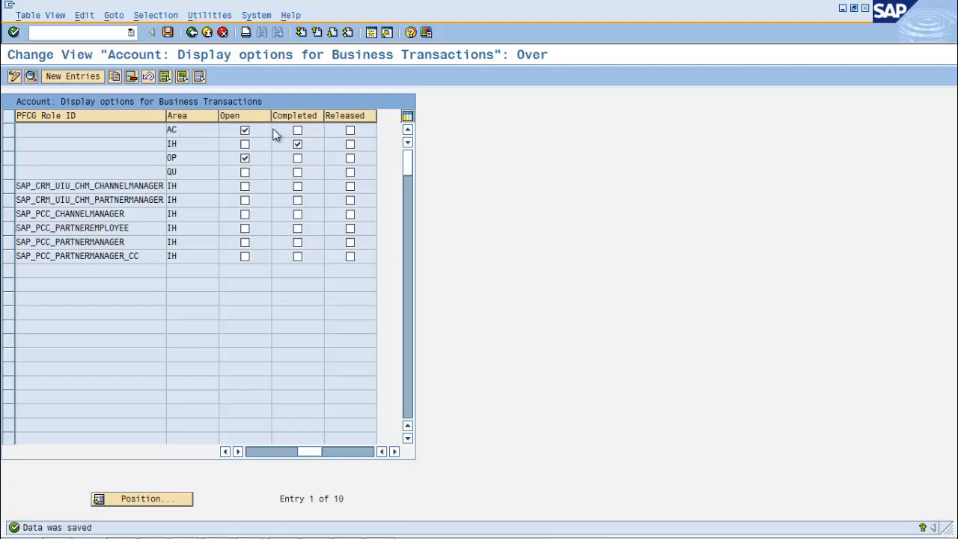
click(168, 32)
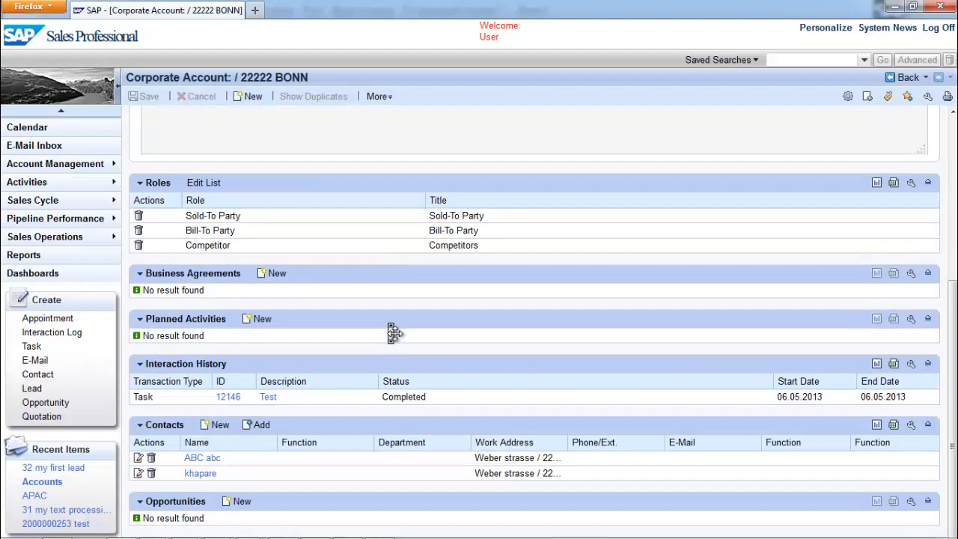
Reopen the account from lead 32 in the web client and examine its planned activities, interaction history and opportunities.
scroll(392, 331, up, 5)
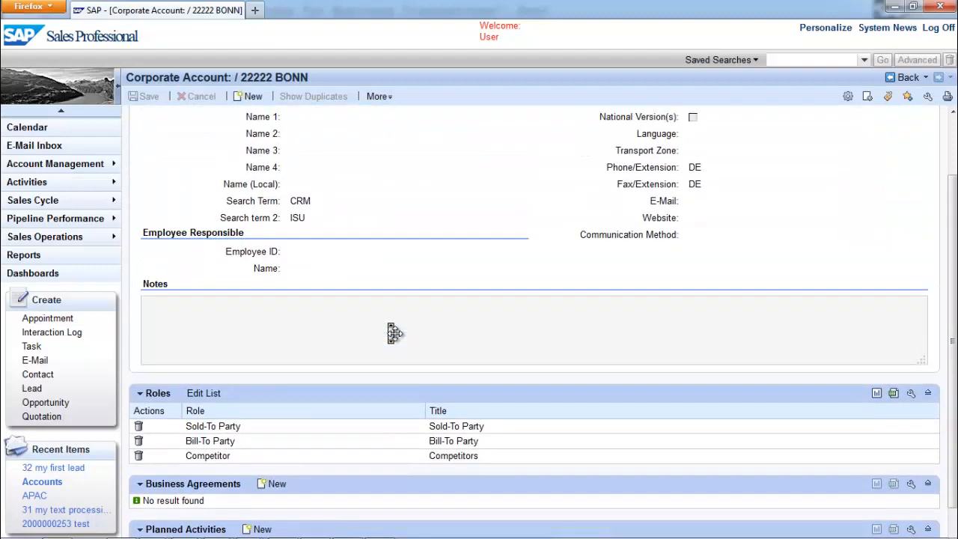
click(903, 82)
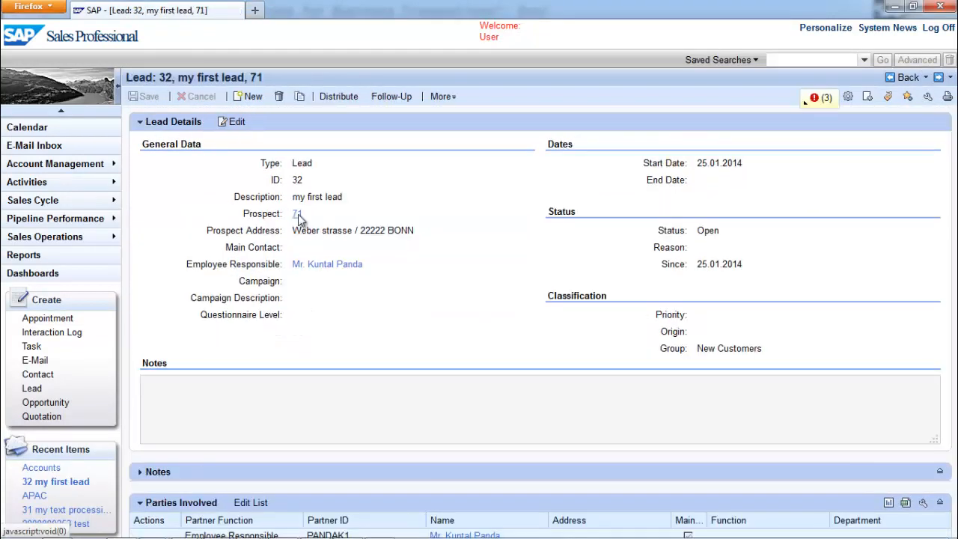
click(297, 214)
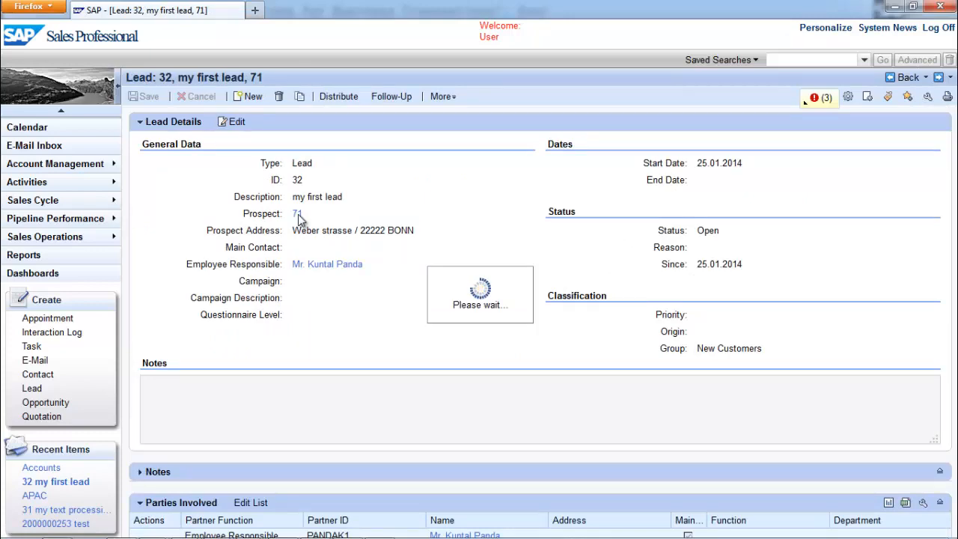
scroll(434, 262, down, 5)
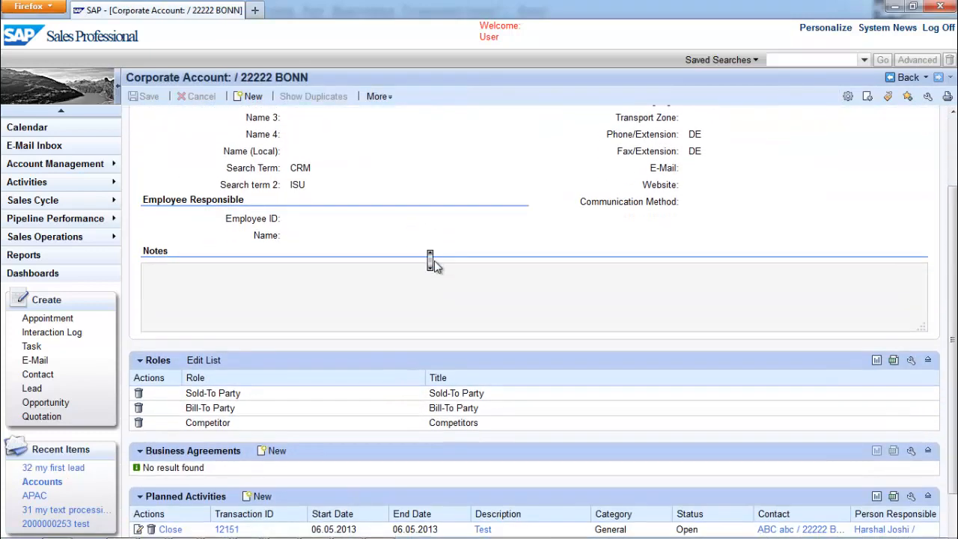
scroll(434, 261, down, 3)
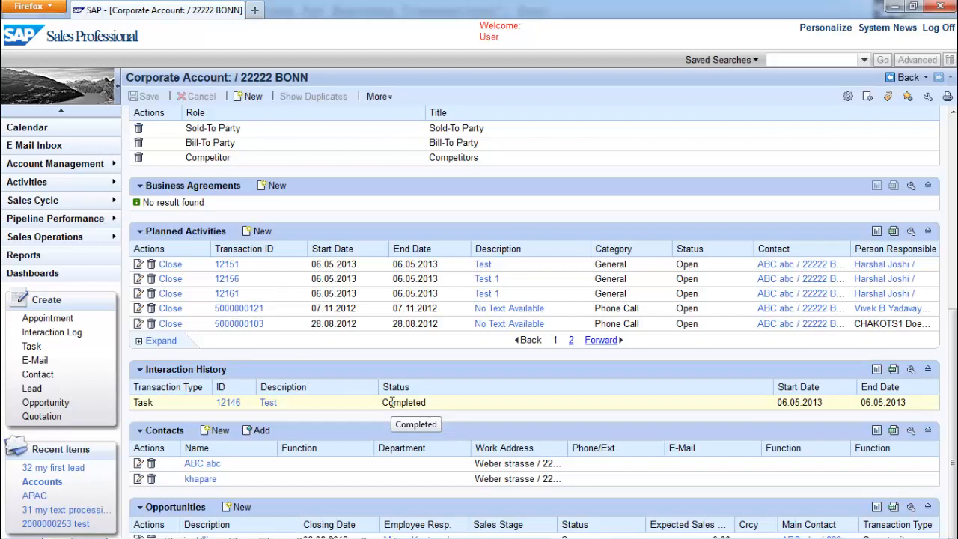
drag(390, 402, 320, 388)
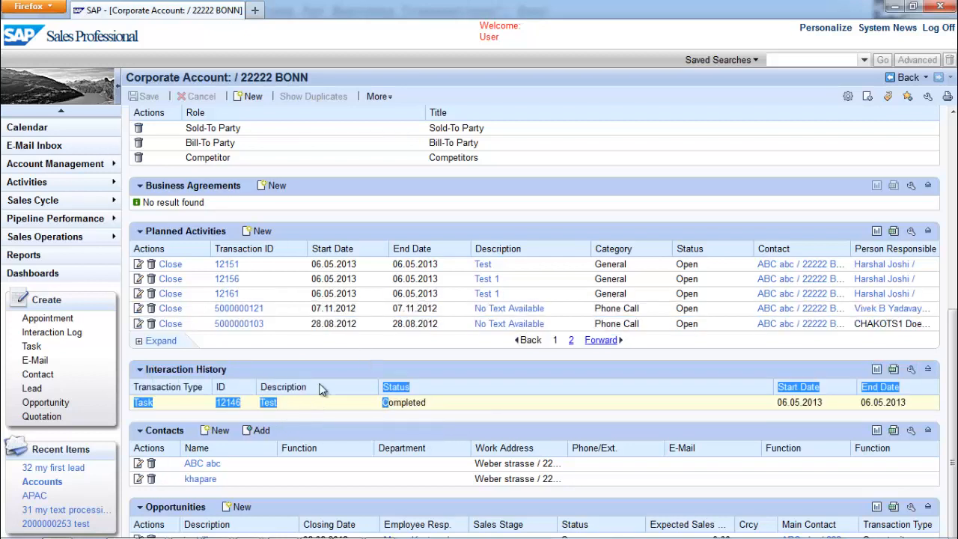
click(377, 351)
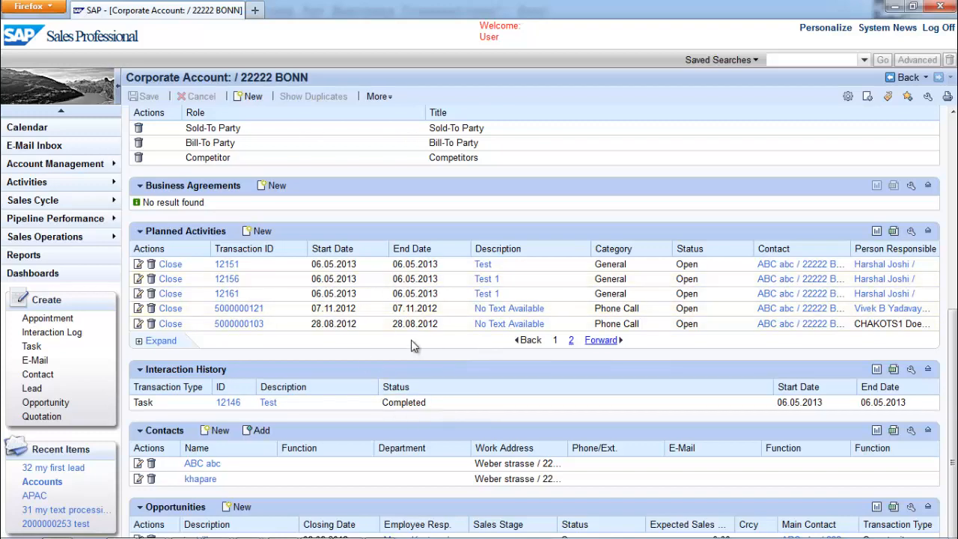
scroll(411, 346, down, 4)
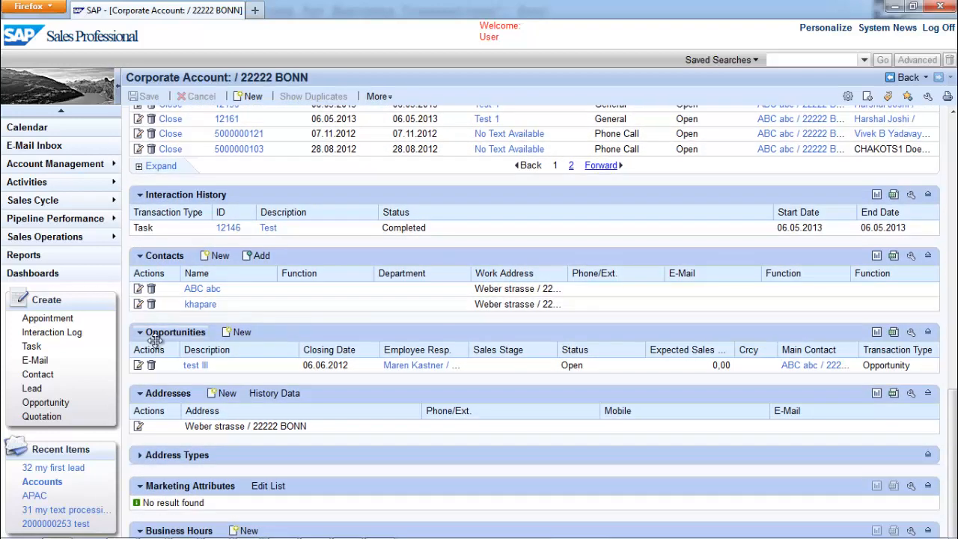